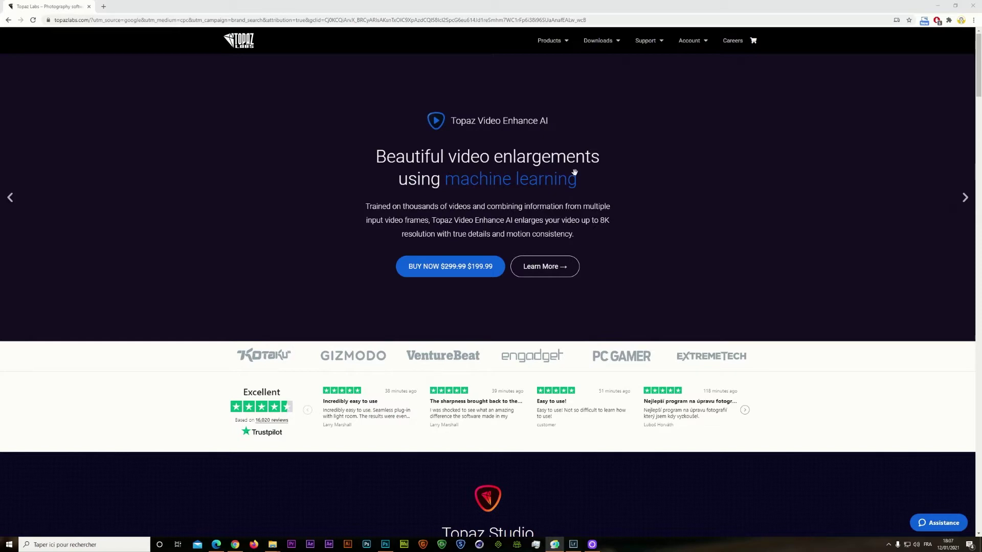
Step: Open the Topaz Labs products page and look through the product cards from Gigapixel AI to Studio 2
left_click(549, 41)
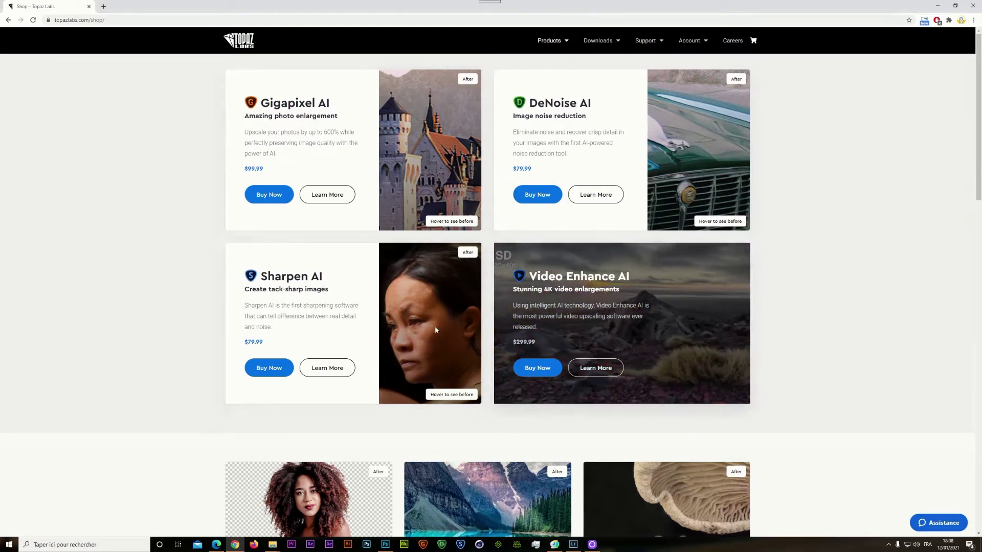
mouse_move(398, 340)
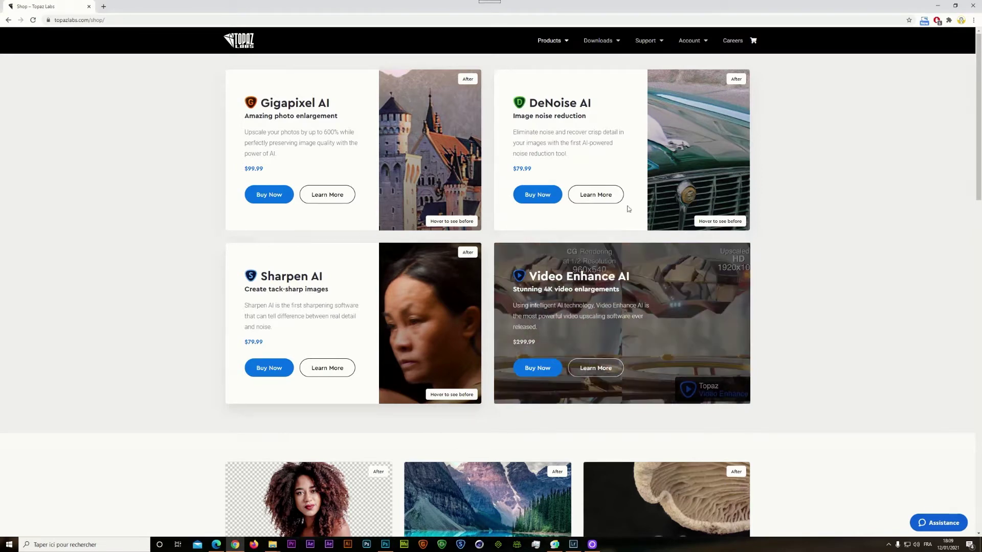
scroll(980, 140, "down", 5)
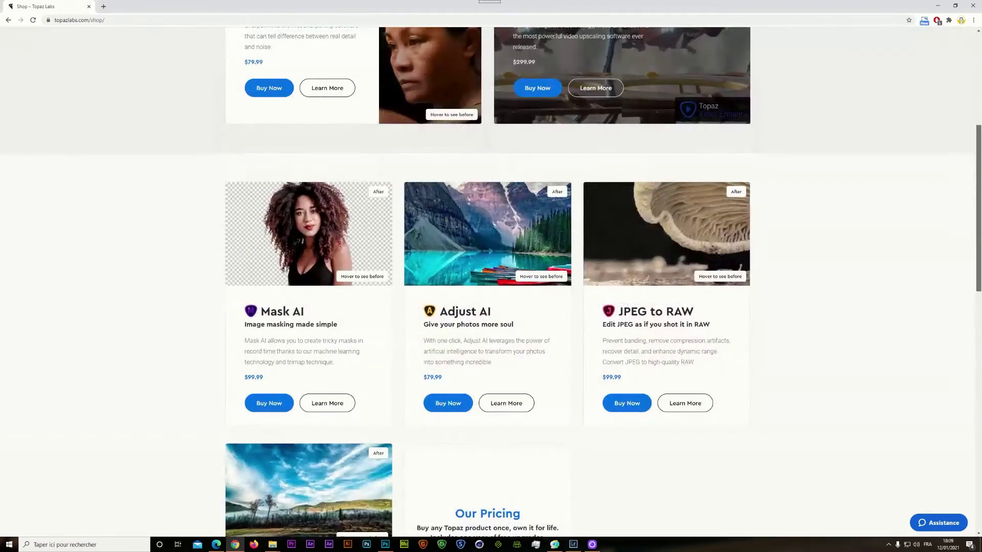
scroll(482, 282, "down", 2)
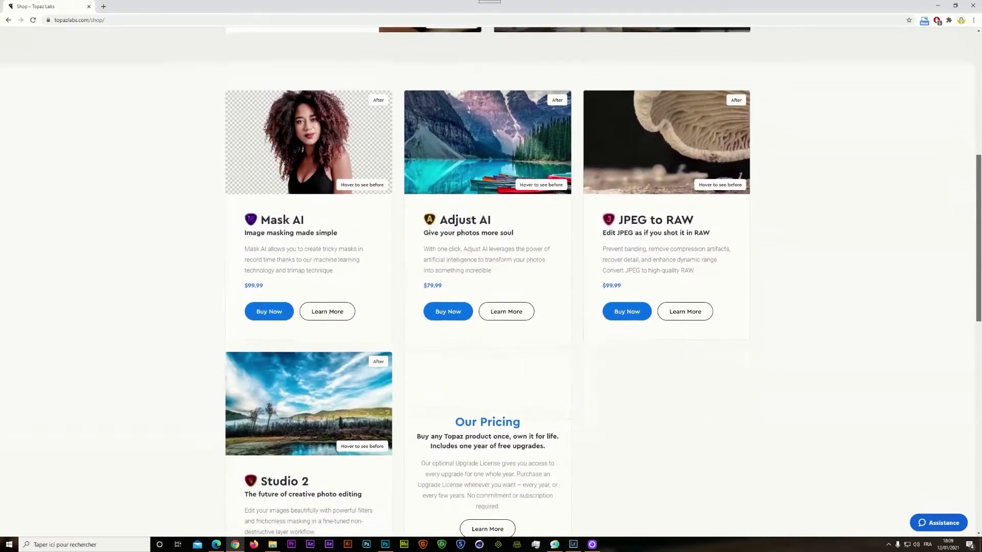
scroll(482, 282, "down", 1)
scroll(482, 283, "up", 1)
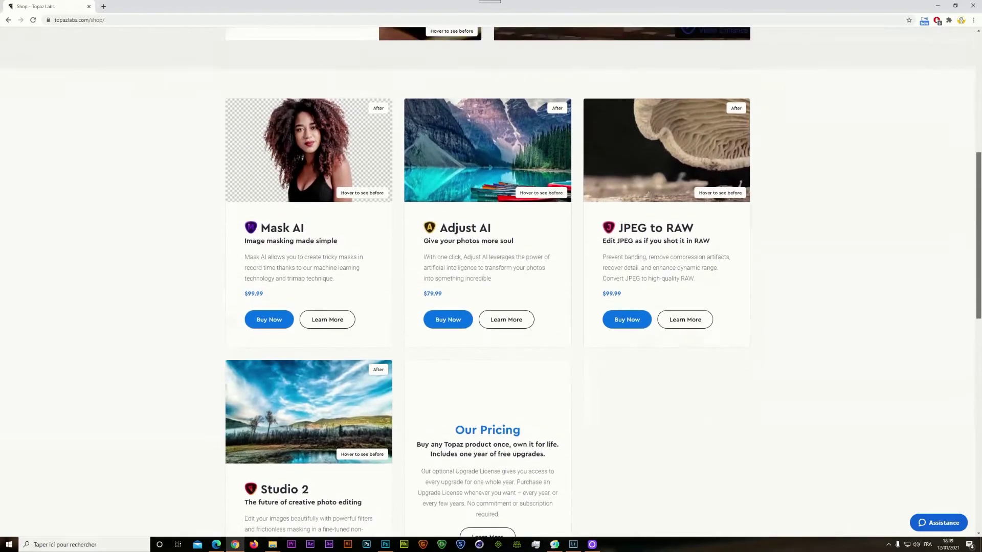
scroll(481, 282, "up", 1)
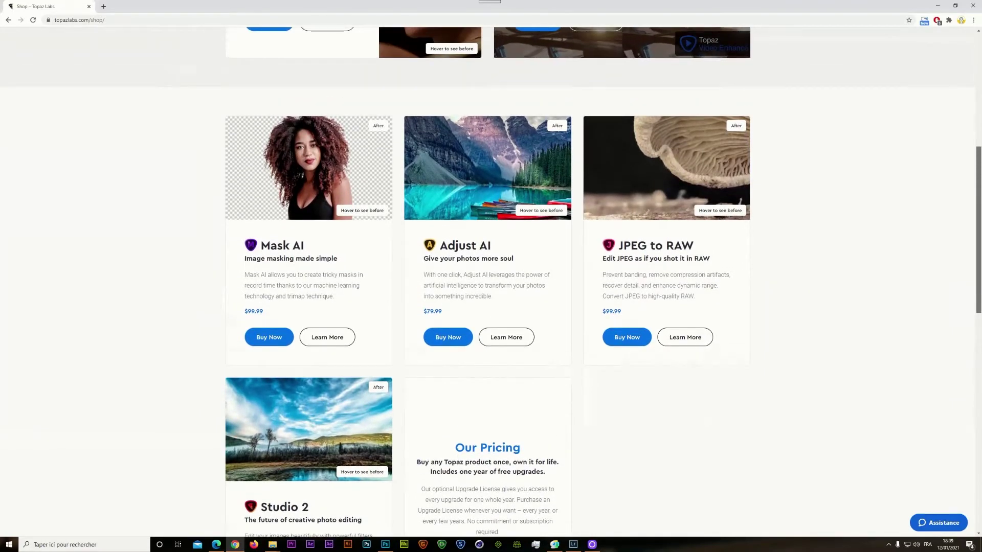
scroll(820, 236, "up", 1)
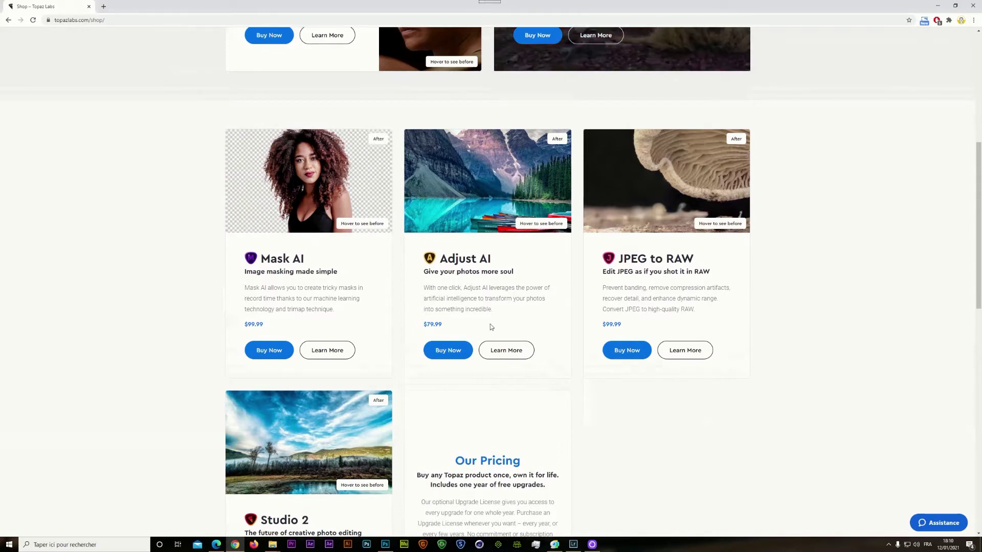
scroll(490, 327, "down", 1)
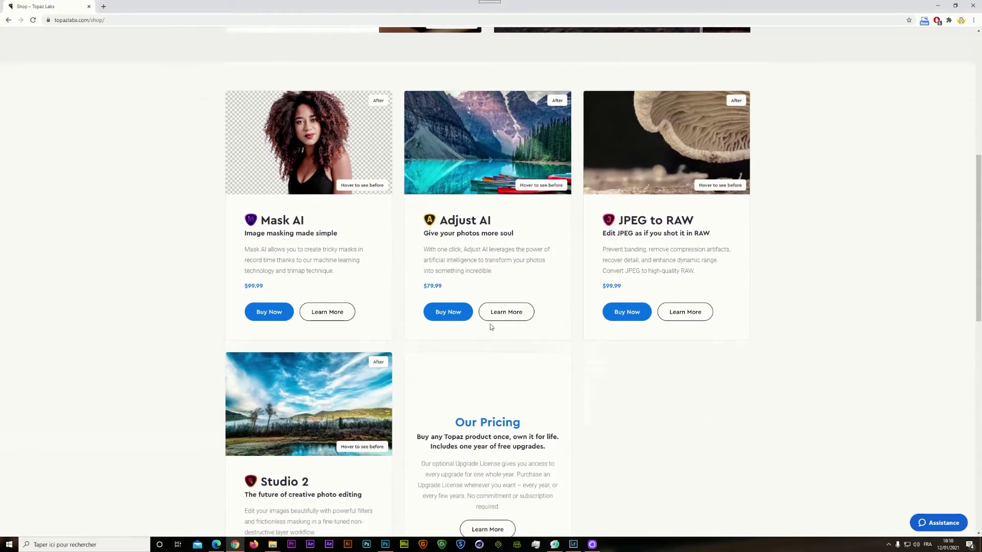
Step: Compare the before and after previews of JPEG to RAW and Adjust AI, and review the Studio 2 and pricing cards
scroll(979, 267, "up", 5)
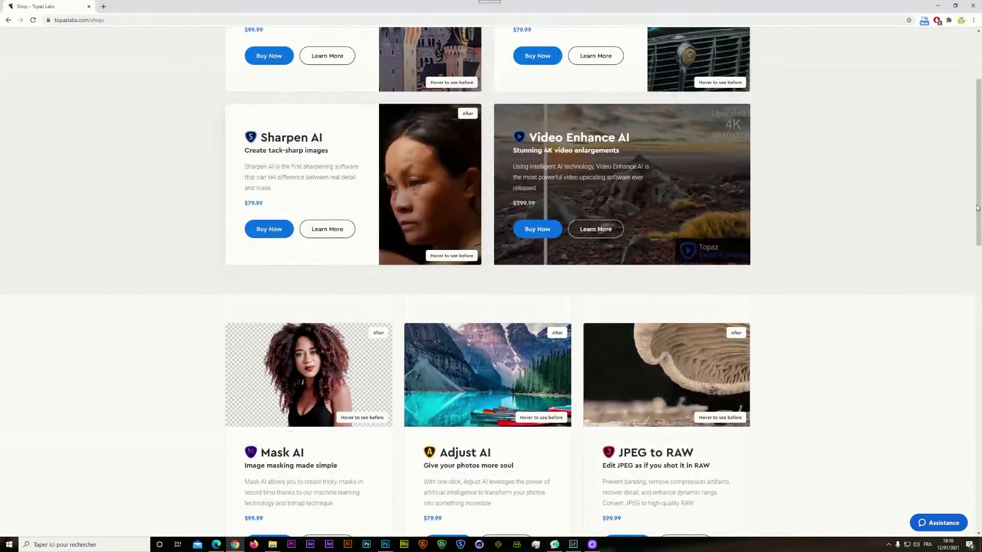
scroll(978, 250, "down", 2)
scroll(978, 251, "down", 2)
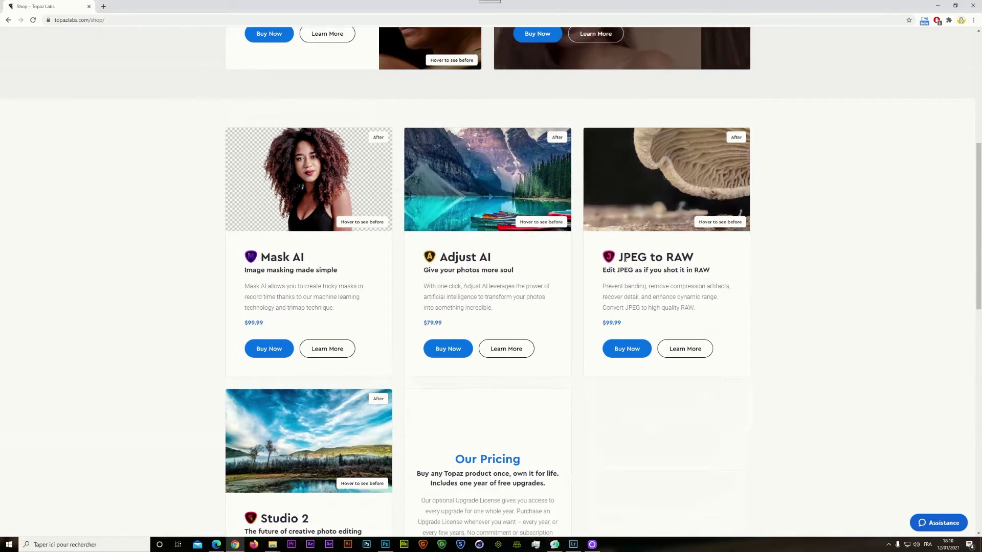
mouse_move(711, 204)
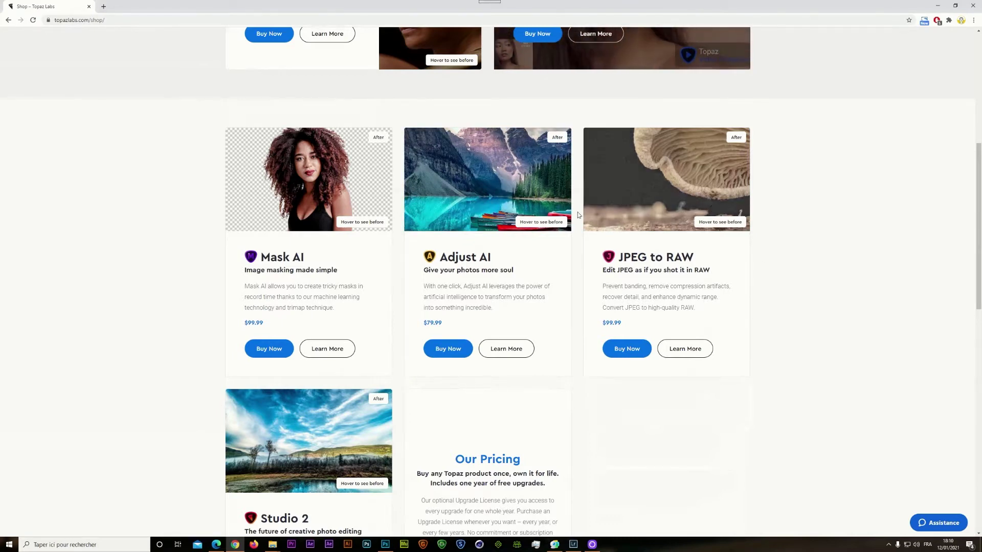
mouse_move(568, 227)
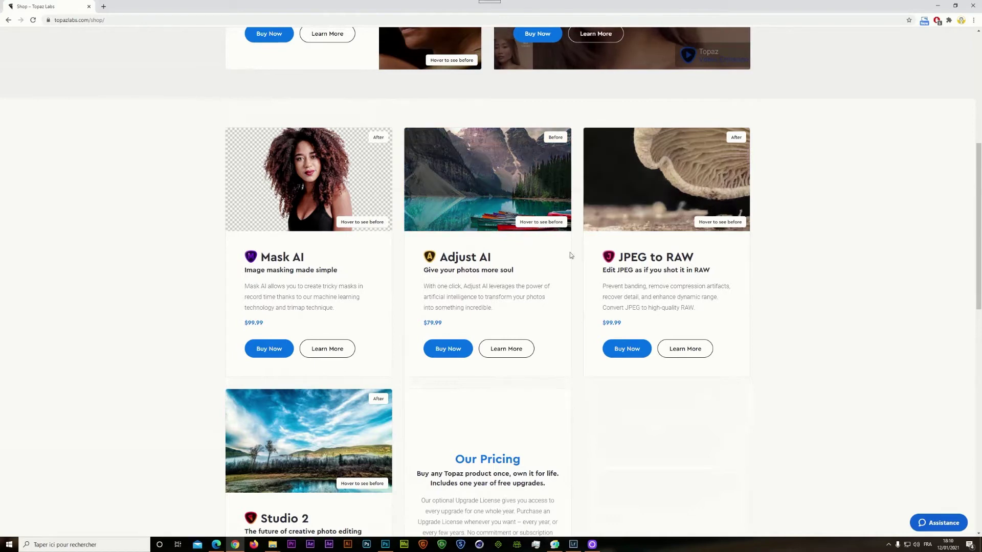
left_click_drag(978, 228, 979, 295)
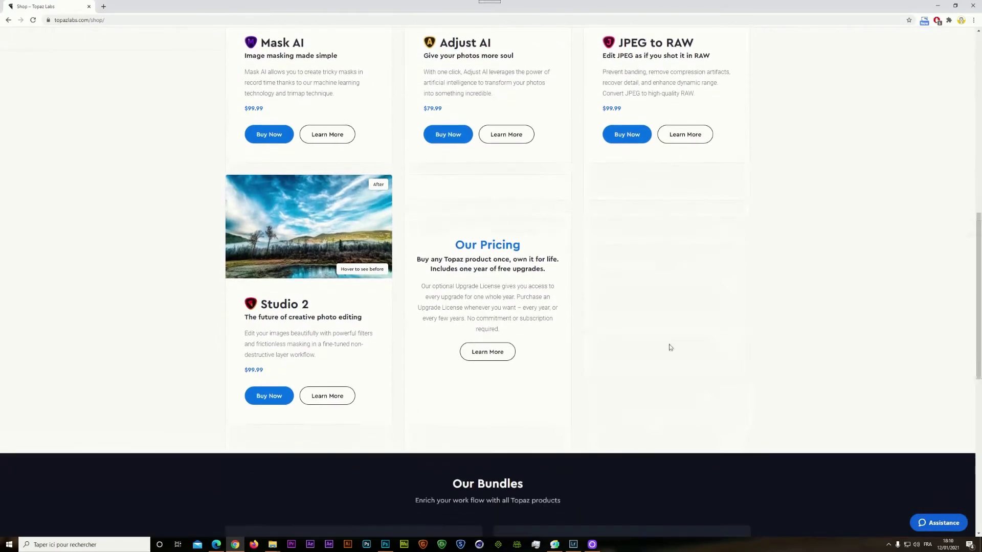
Step: Switch to Photoshop, launch the Topaz Adjust 5 filter on the open portrait and skip its getting-started guide
left_click(386, 543)
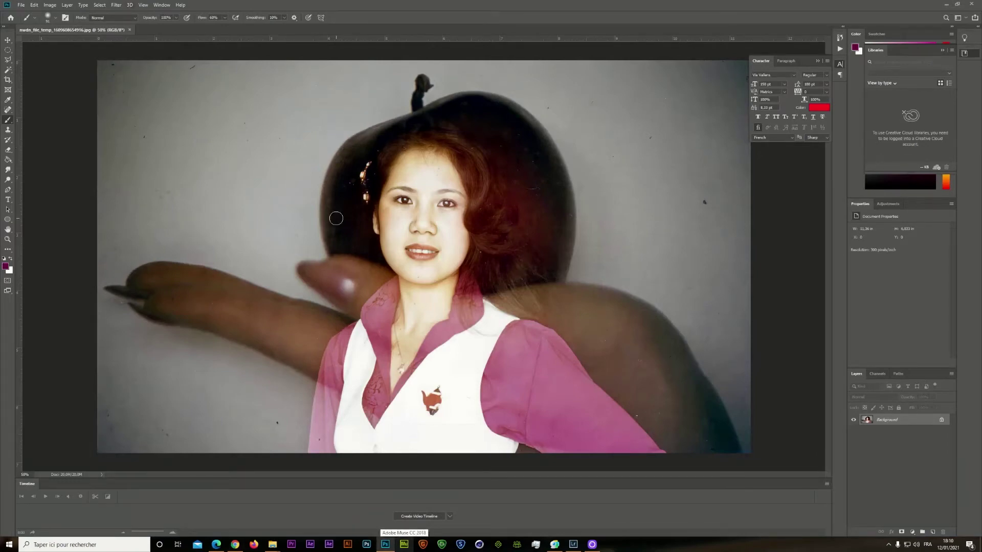
left_click(115, 6)
mouse_move(160, 171)
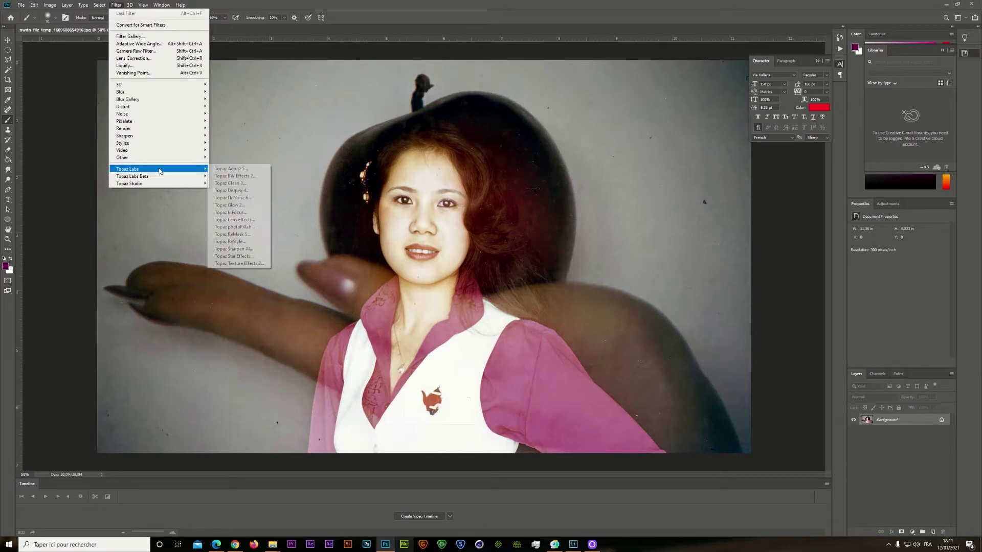
left_click(265, 169)
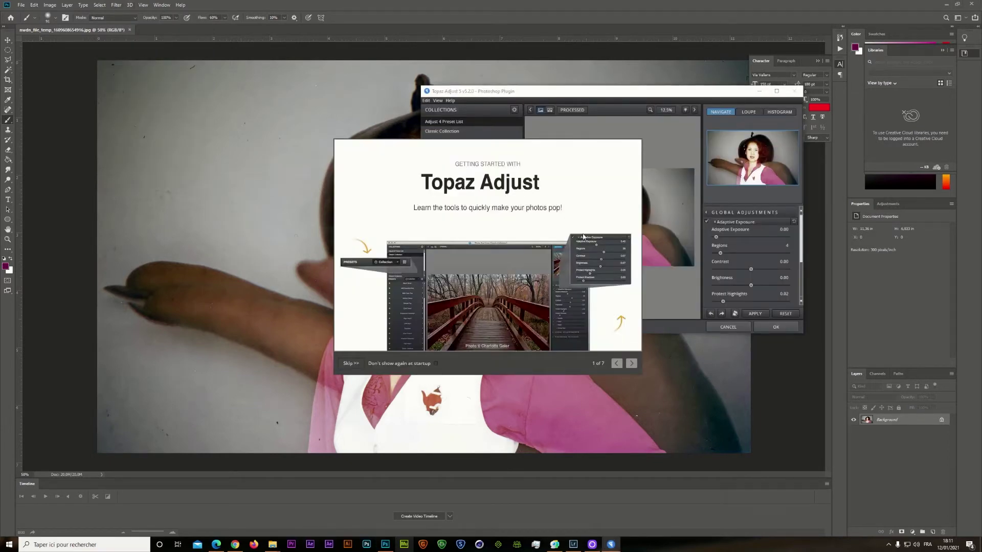
left_click(352, 364)
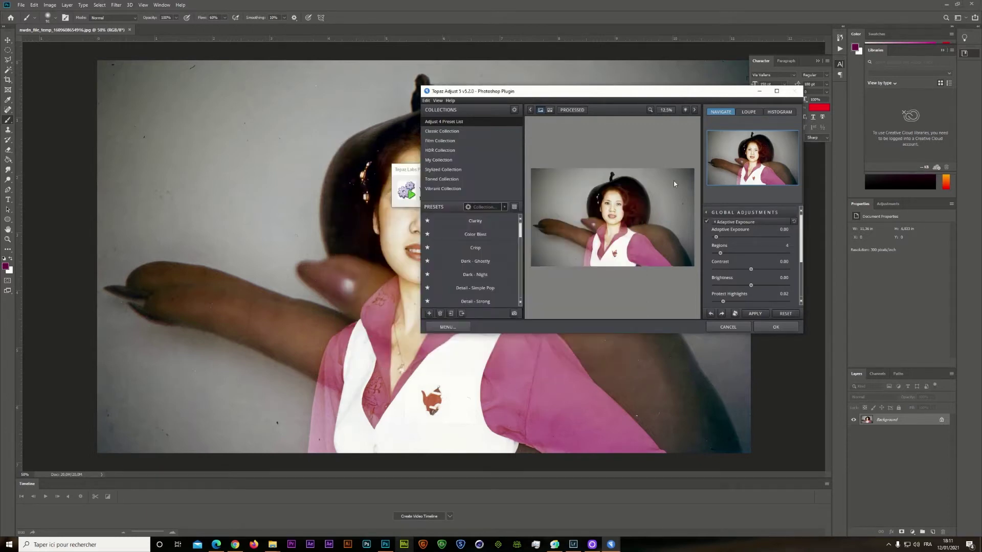
Step: Choose the Brilliant Cold preset from the Classic Collection and maximize the Topaz Adjust window
left_click(448, 132)
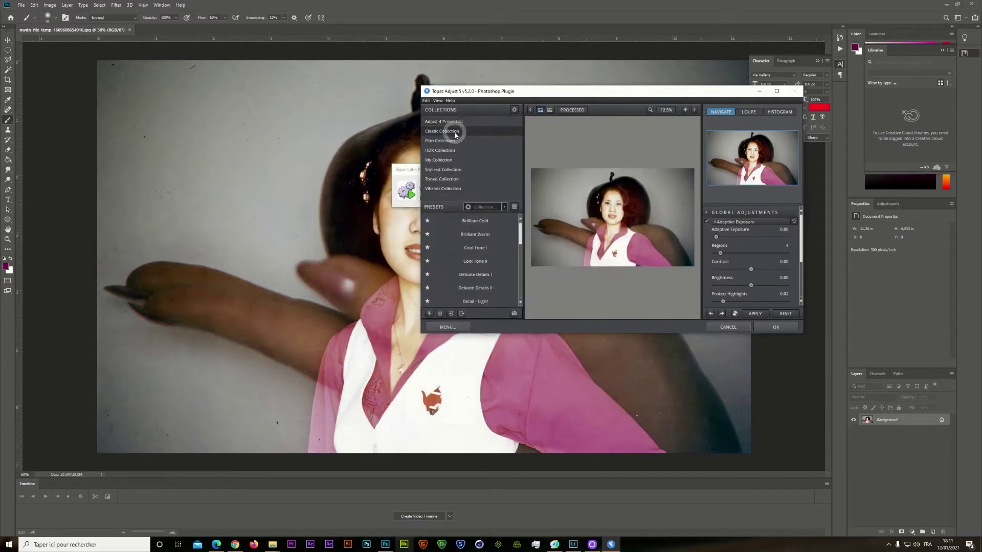
left_click(480, 220)
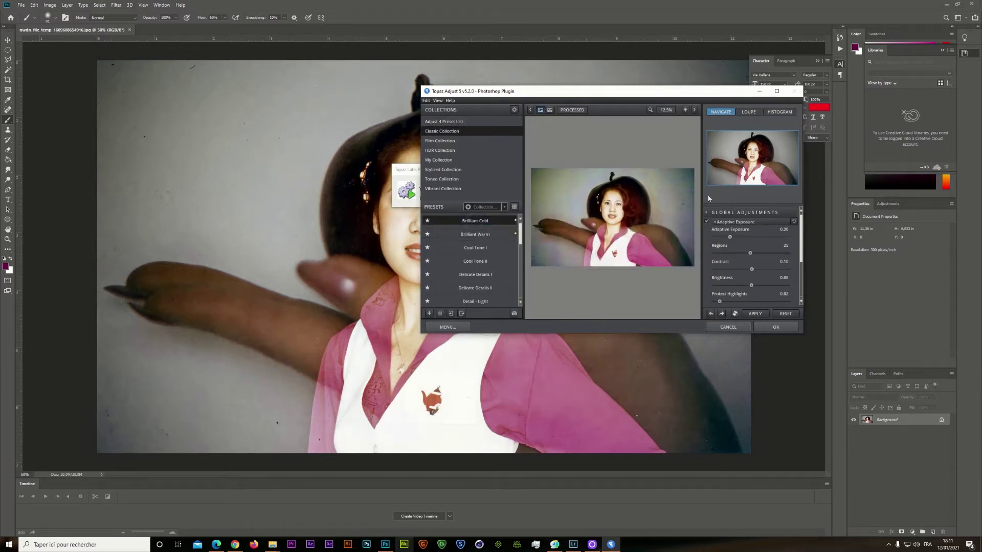
left_click(777, 91)
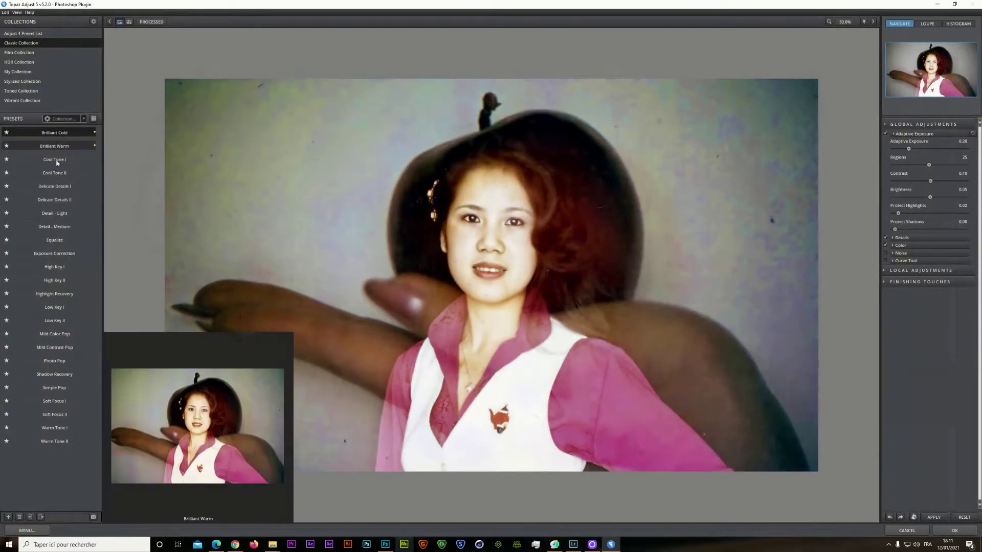
Step: Try the Brilliant Warm, Cool Tone I and II, and Delicate Details I and II presets, and return to Brilliant Cold
mouse_move(57, 173)
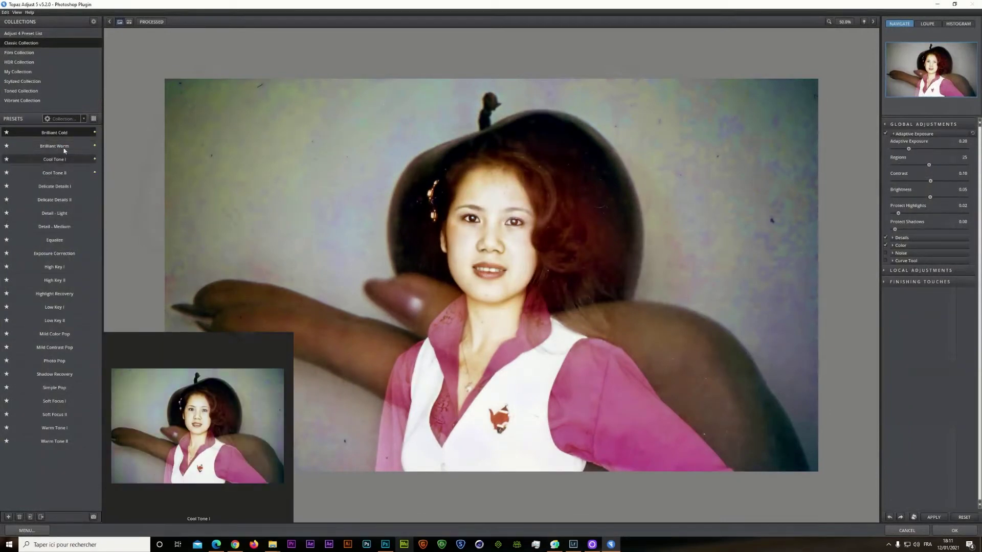
left_click(62, 146)
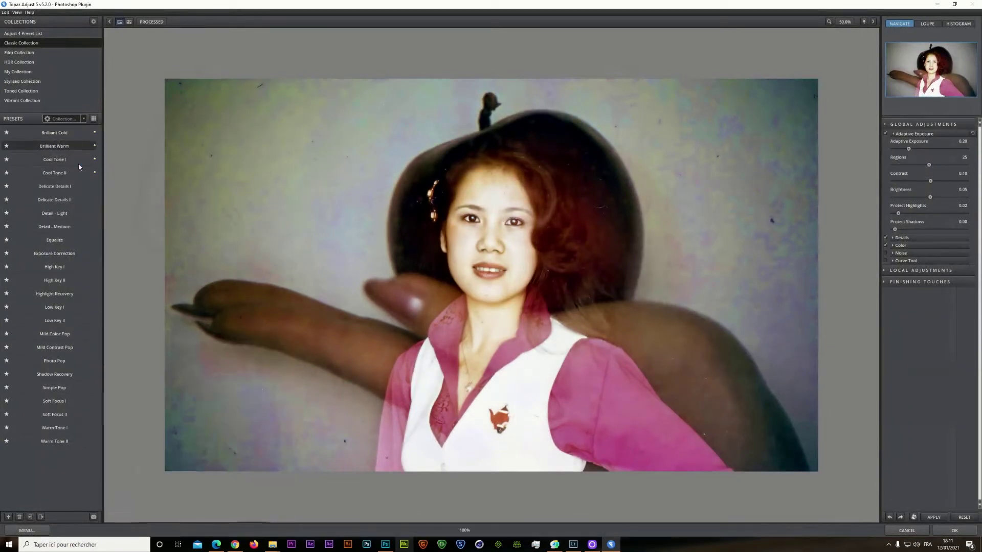
mouse_move(75, 166)
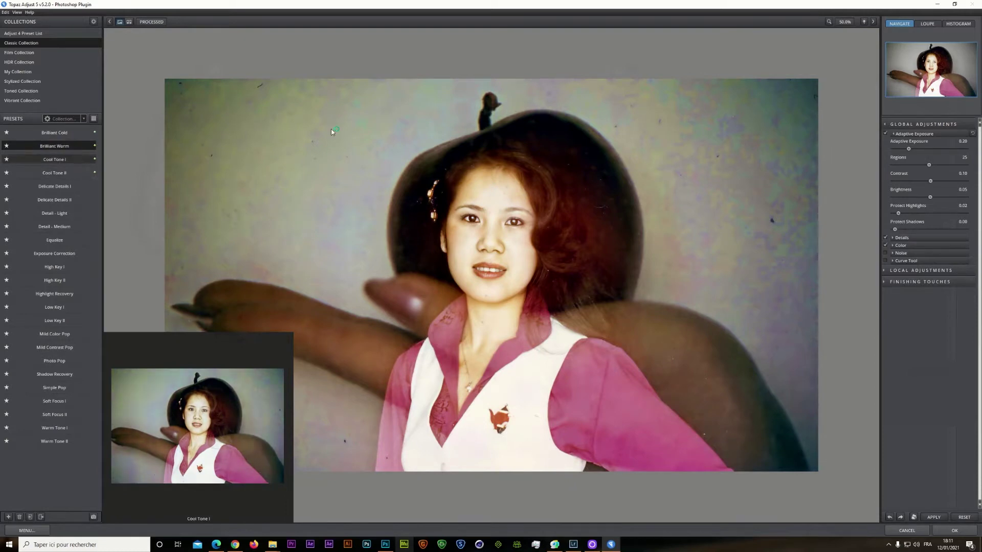
left_click(75, 160)
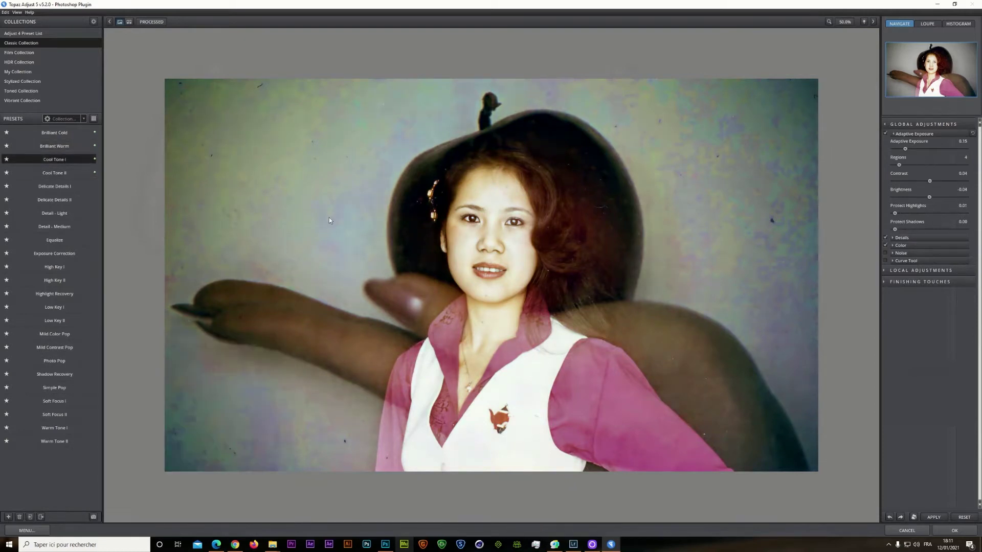
left_click(44, 178)
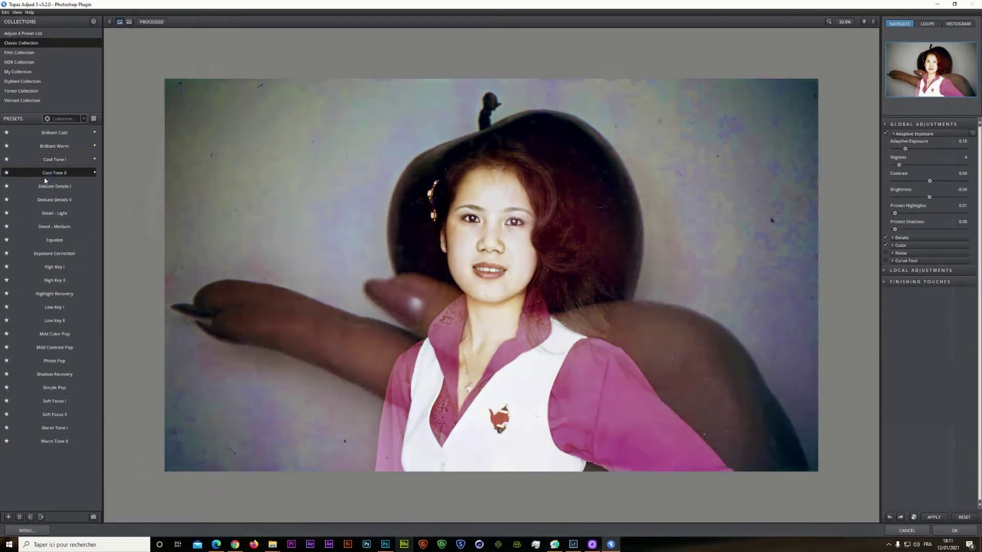
left_click(58, 188)
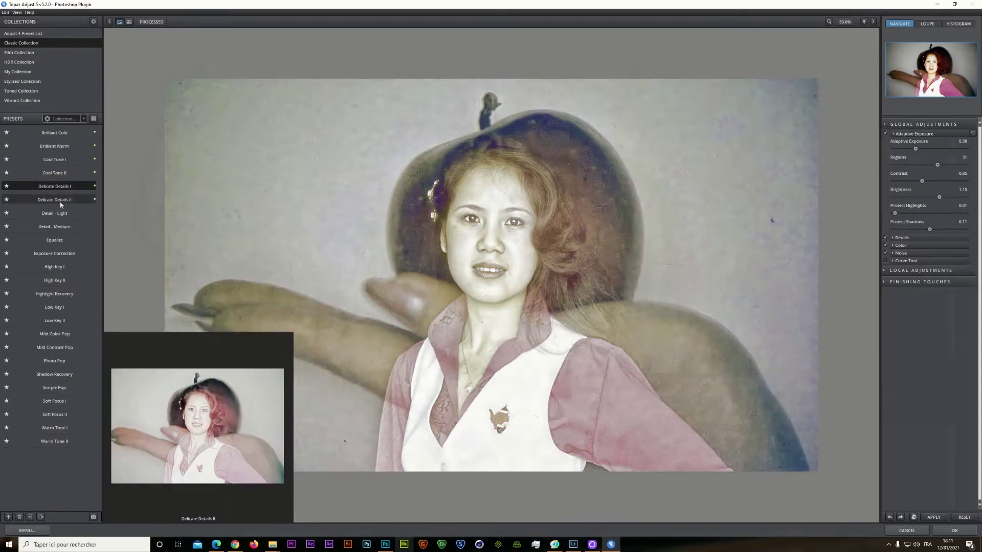
left_click(60, 201)
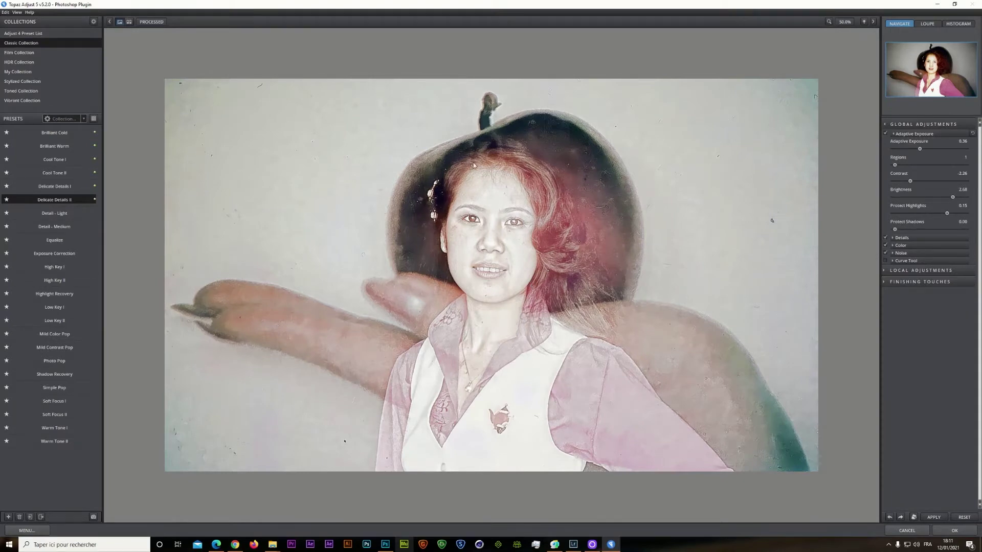
left_click(68, 134)
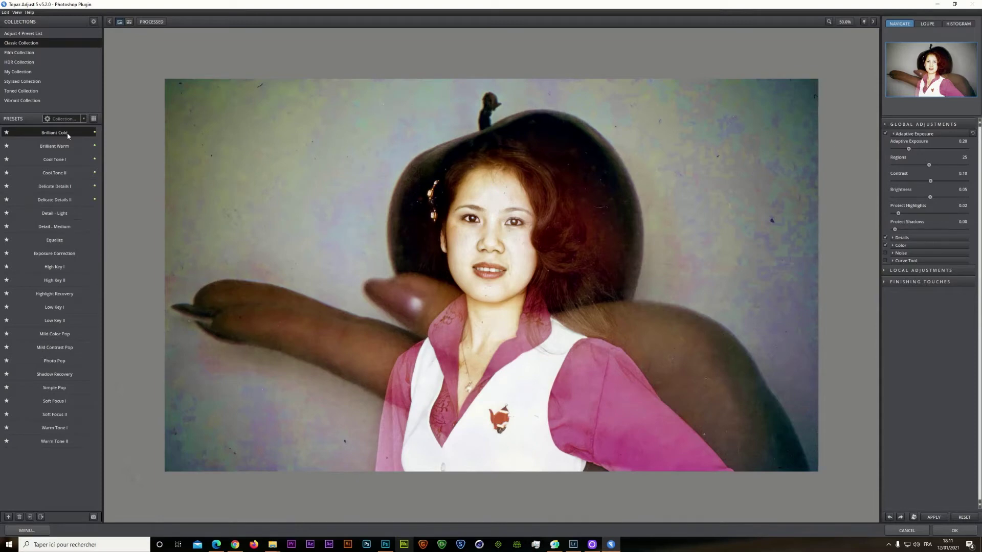
Step: Check the portrait in Lightroom Classic and Photoshop, and return to the Topaz Adjust plug-in
left_click(574, 545)
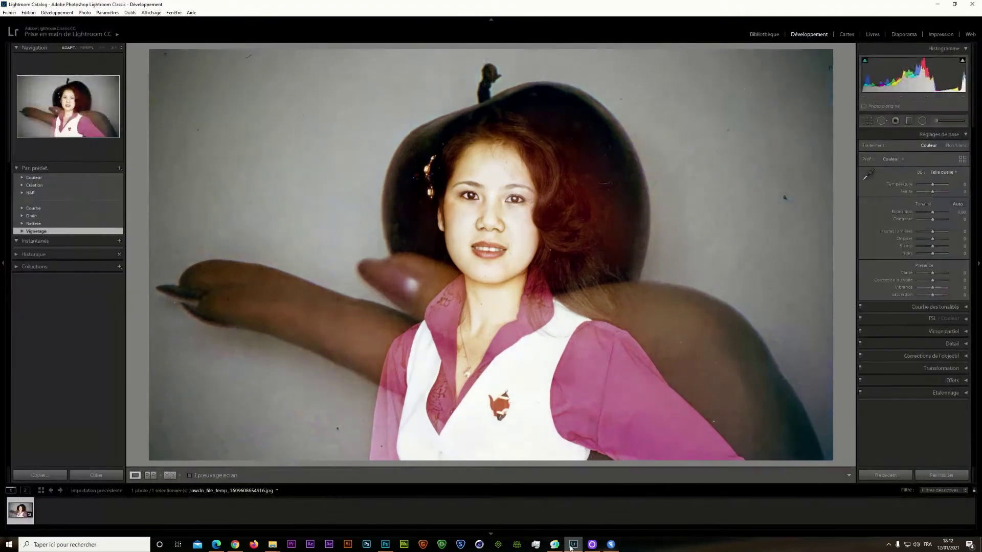
left_click(386, 544)
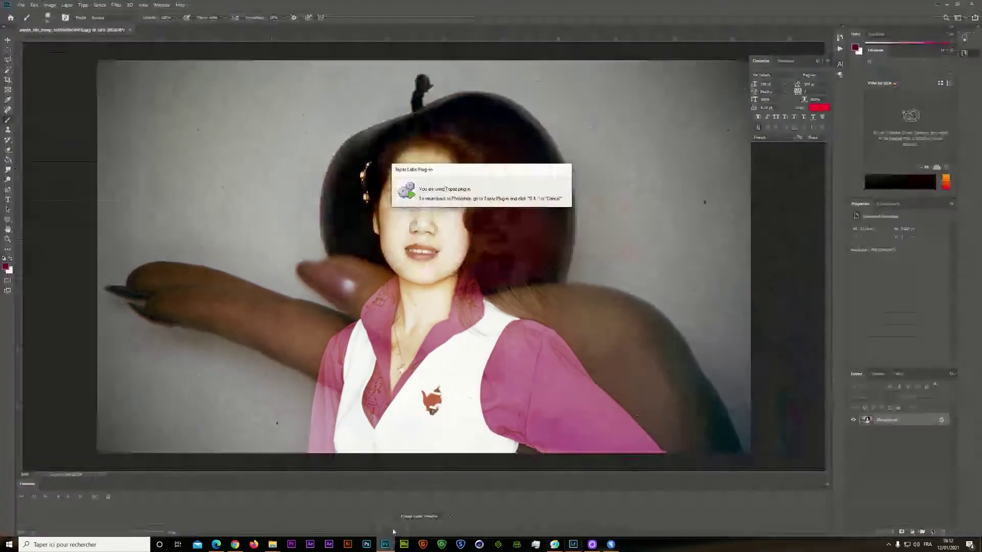
left_click(613, 546)
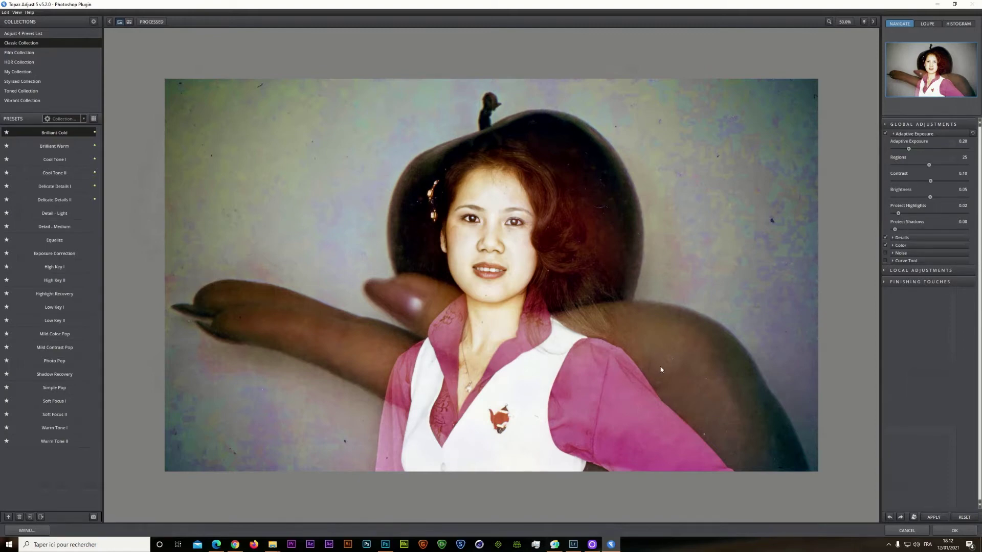
Step: Try to apply the Brilliant Cold adjustment and cancel out of Topaz Adjust
left_click(934, 516)
left_click(916, 532)
Step: Switch to Lightroom Classic and apply the Moyen preset from the Vignetage group to the portrait
left_click(573, 544)
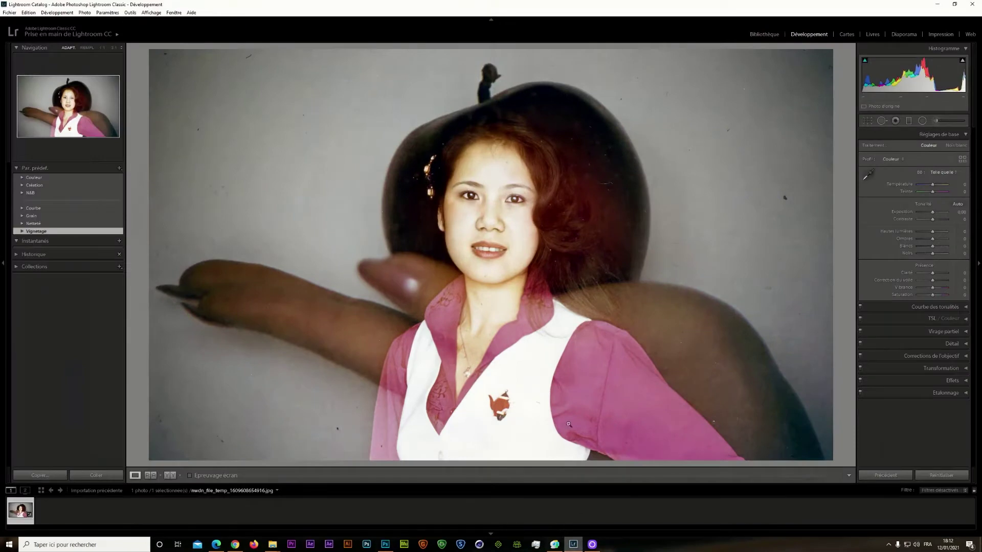
left_click(22, 231)
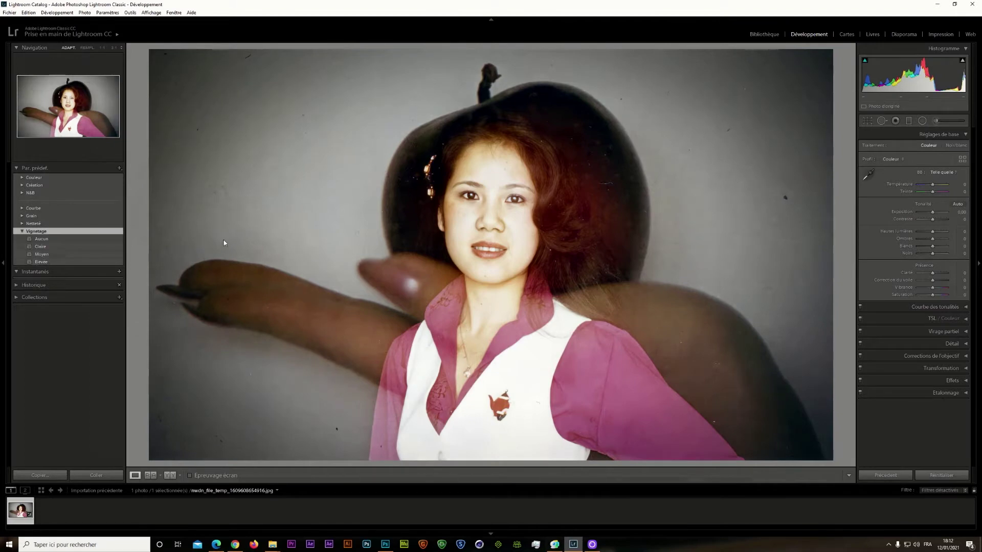
left_click(46, 255)
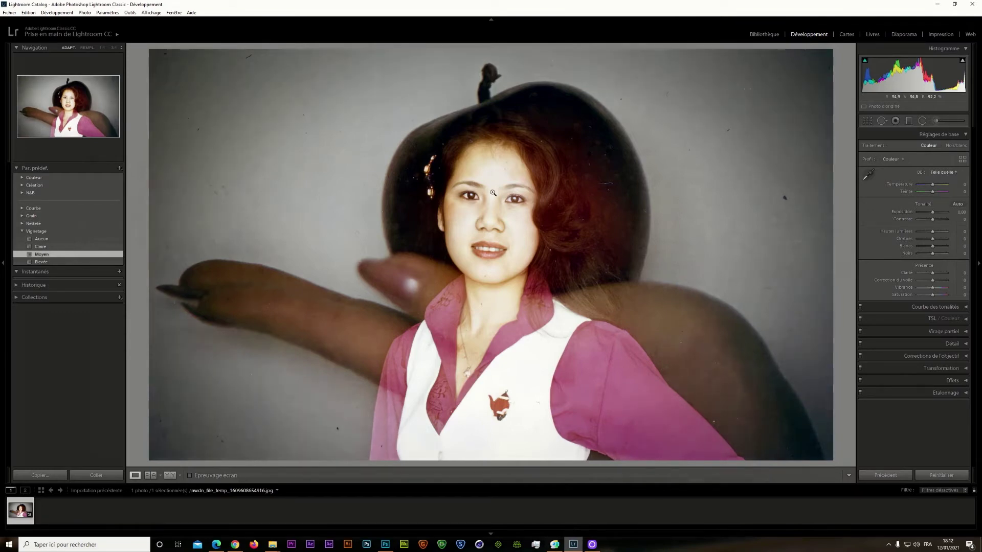
left_click(895, 121)
Step: Check the portrait in Photoshop and return to Lightroom Classic
left_click(385, 544)
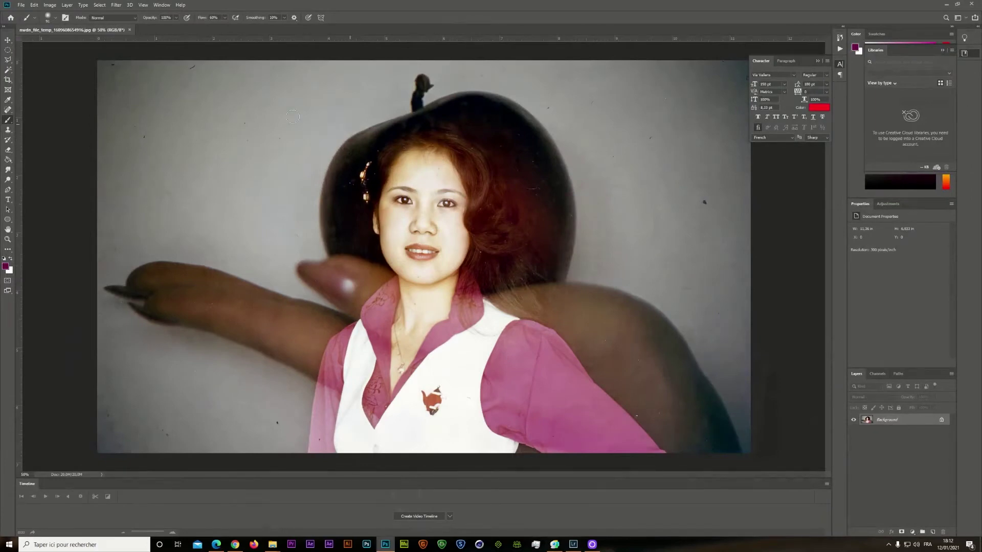
left_click(34, 5)
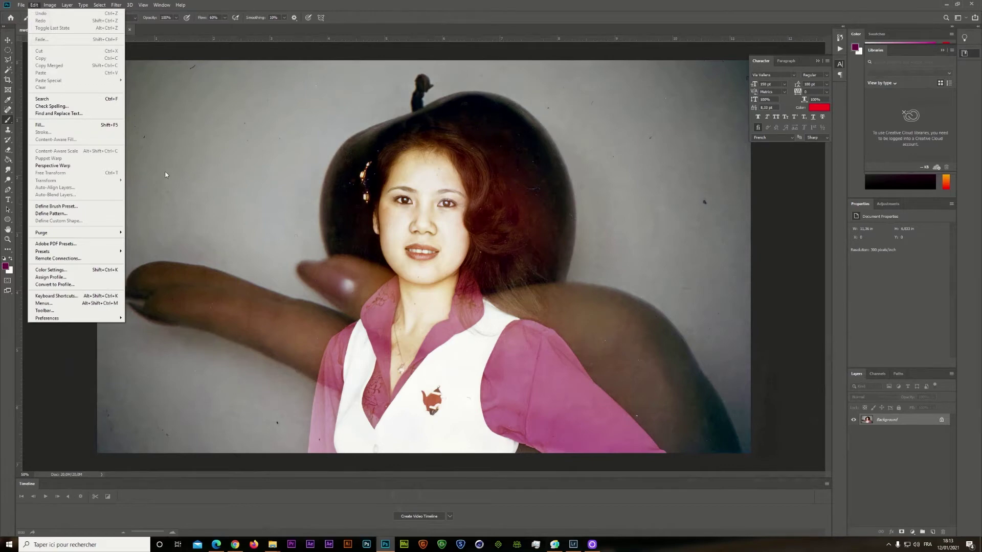
left_click(280, 51)
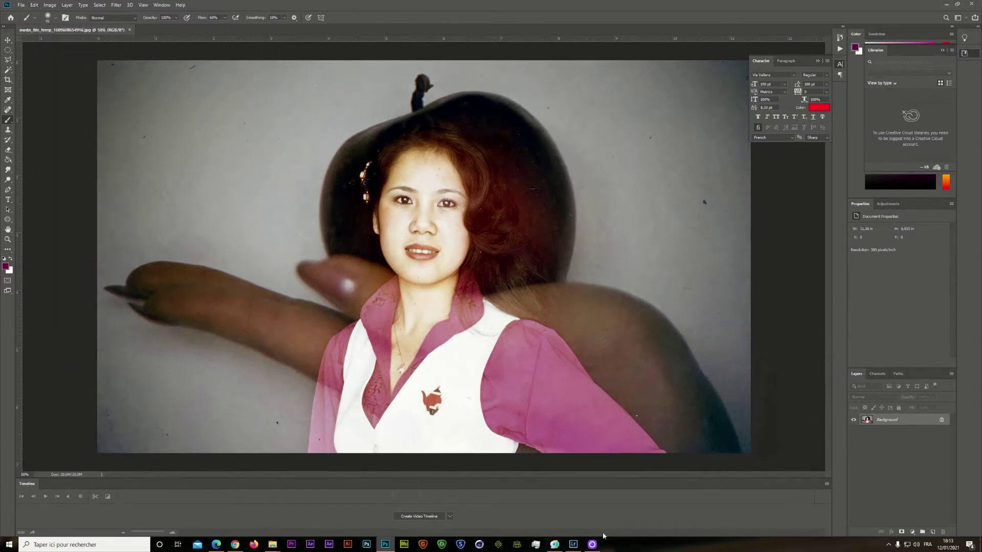
left_click(574, 544)
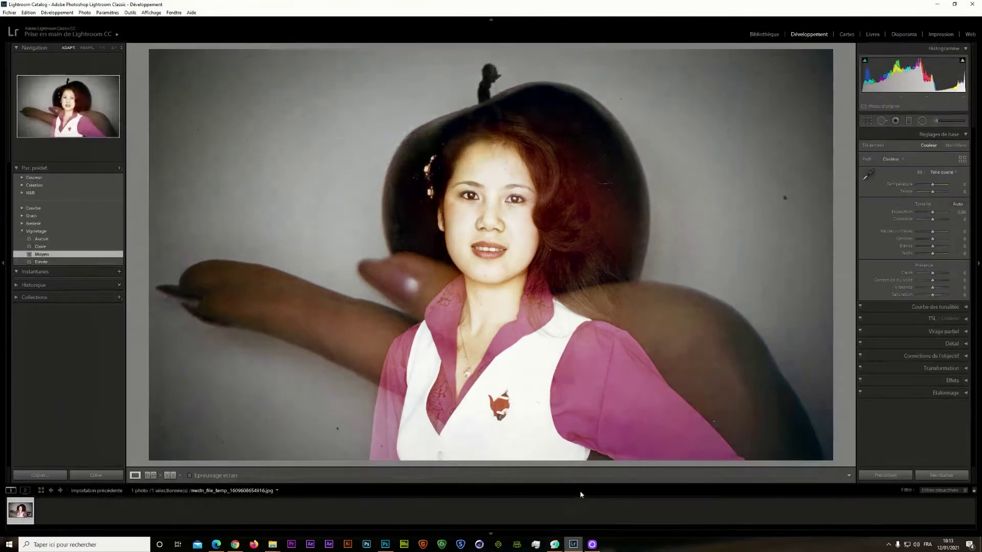
Step: Heal the dust spots in the background above and to the right of the hat with the spot removal tool in Corriger mode
left_click(881, 121)
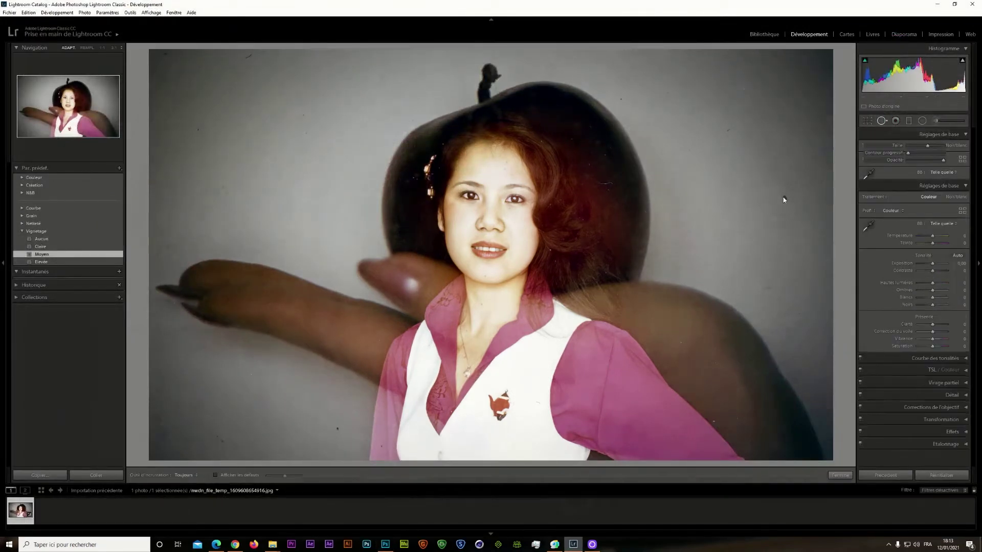
left_click(785, 197)
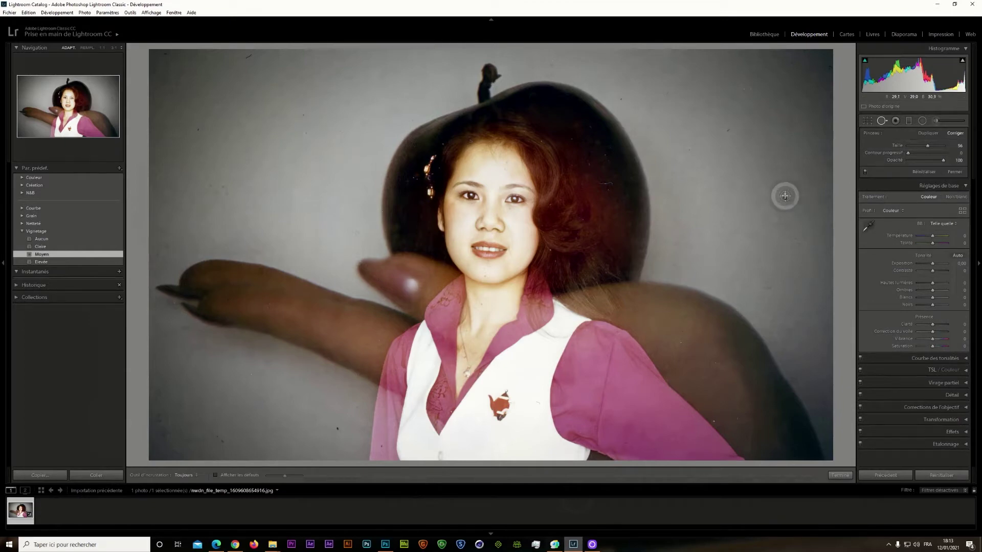
left_click(727, 133)
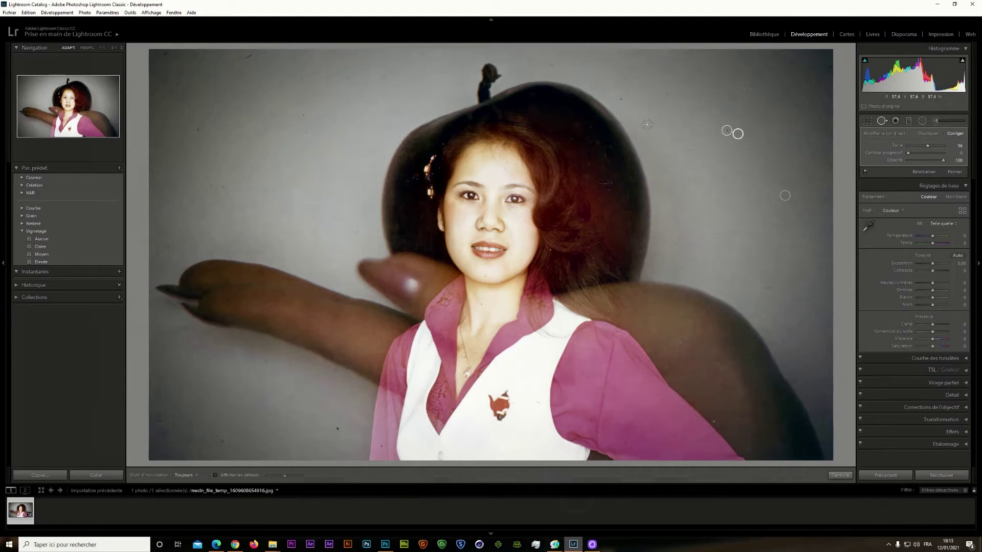
left_click(621, 97)
left_click(637, 78)
left_click(552, 64)
Step: Heal the dust spots and marks across the upper-left grey background of the portrait
left_click(249, 56)
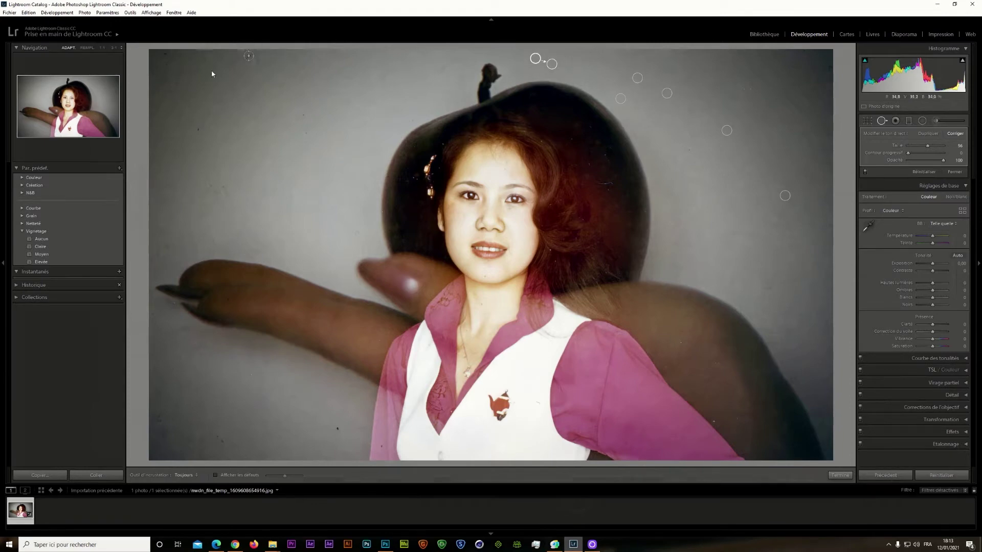
left_click(165, 54)
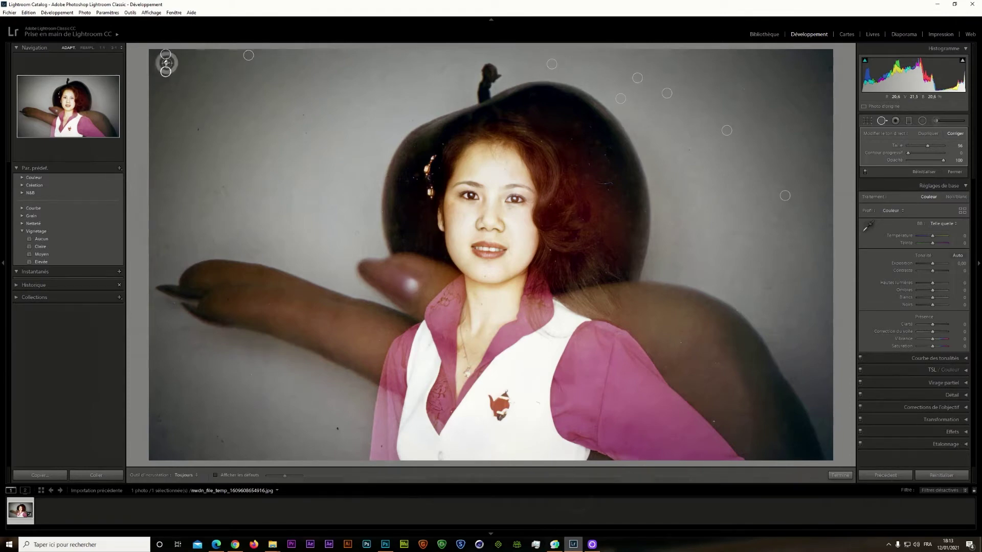
left_click(166, 63)
left_click(175, 81)
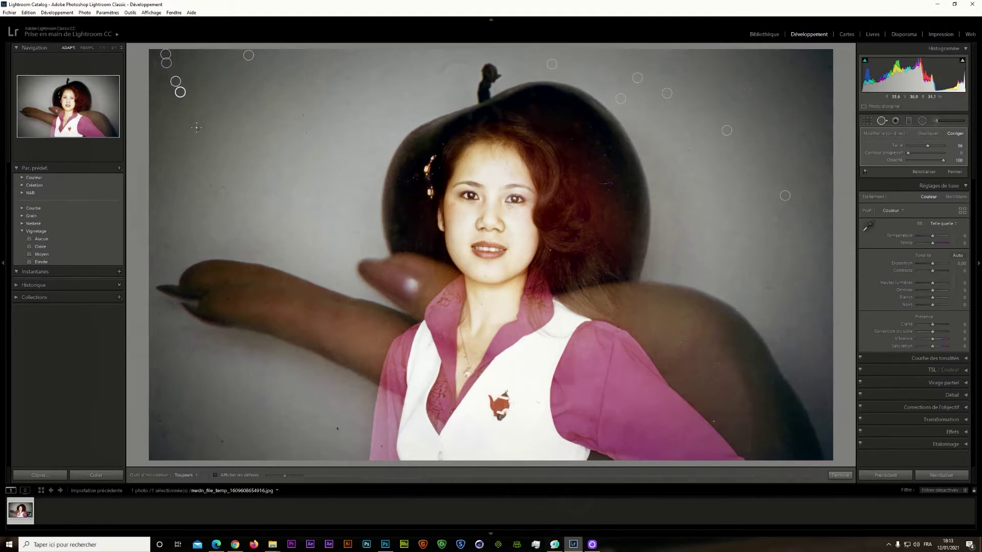
left_click(197, 128)
left_click(304, 114)
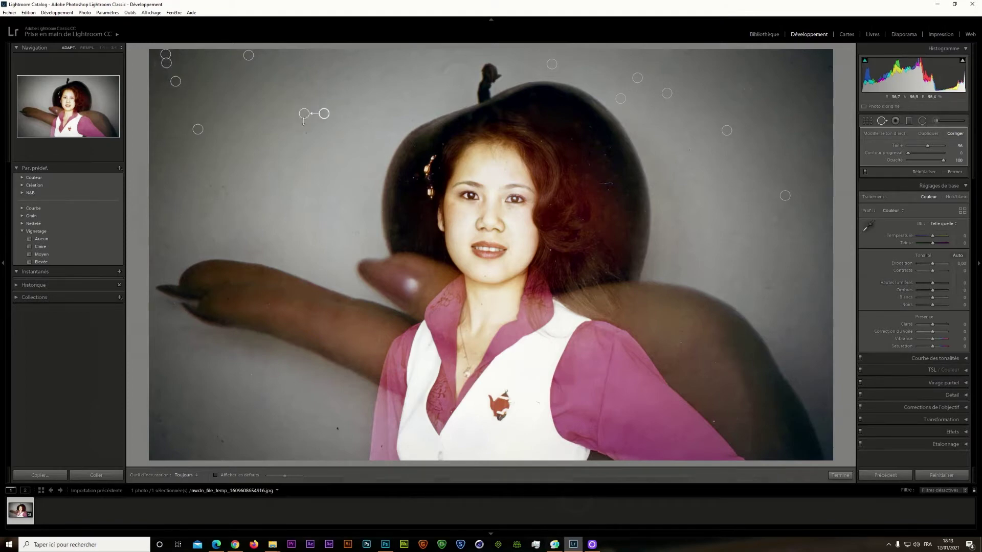
left_click(304, 134)
left_click(222, 188)
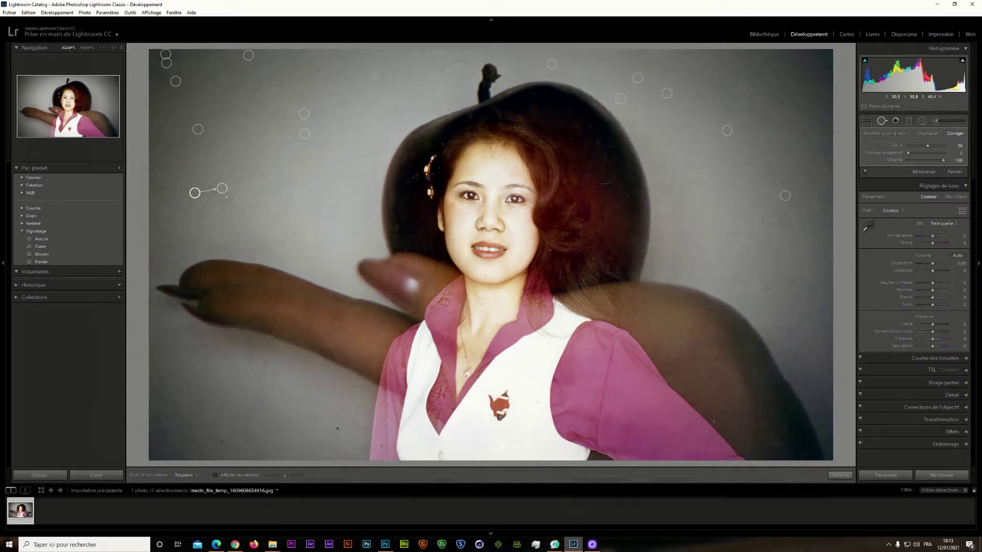
left_click(340, 130)
Step: Heal the spots along the portrait's lower-left background, on the brown shape at lower right and in the background right of the hat
left_click(338, 429)
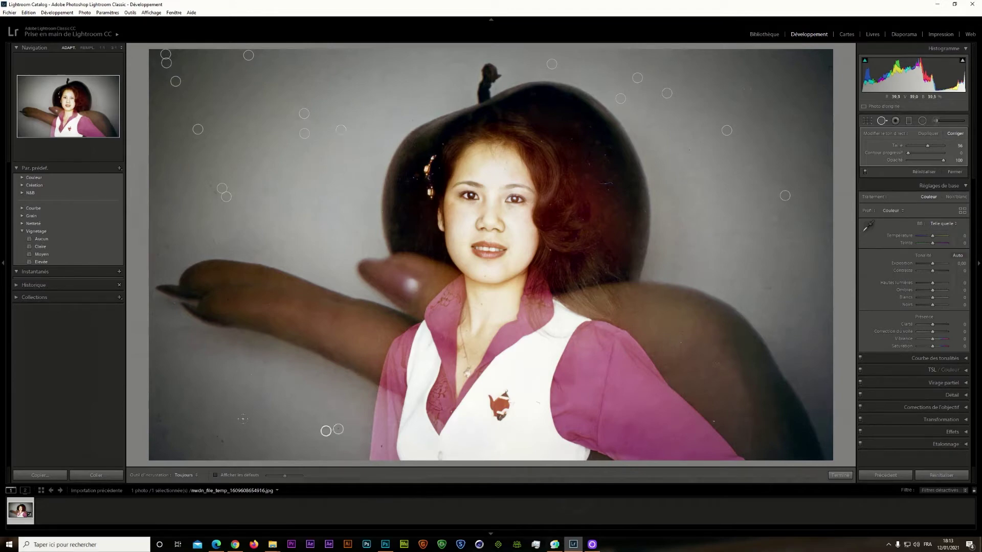
left_click(223, 440)
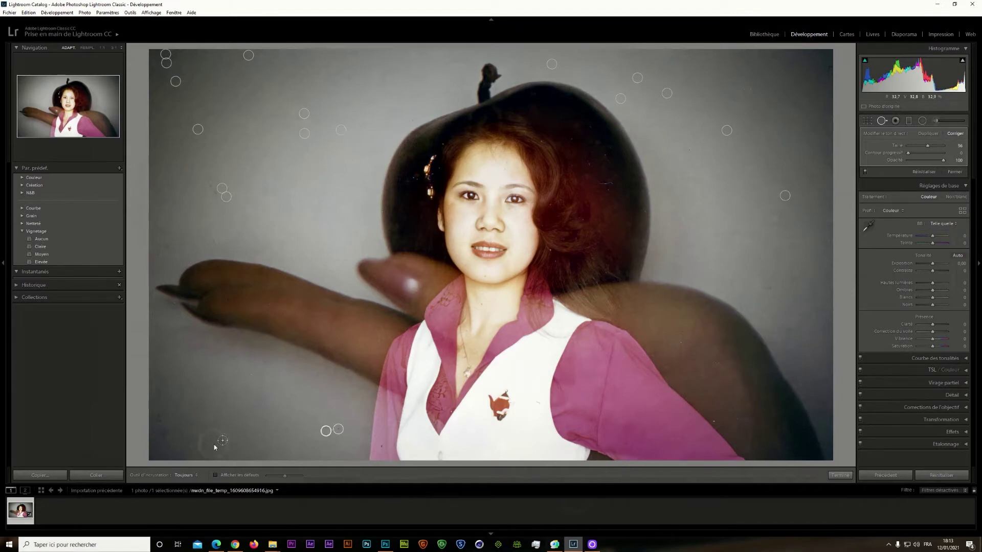
left_click(160, 418)
left_click(714, 421)
left_click(716, 361)
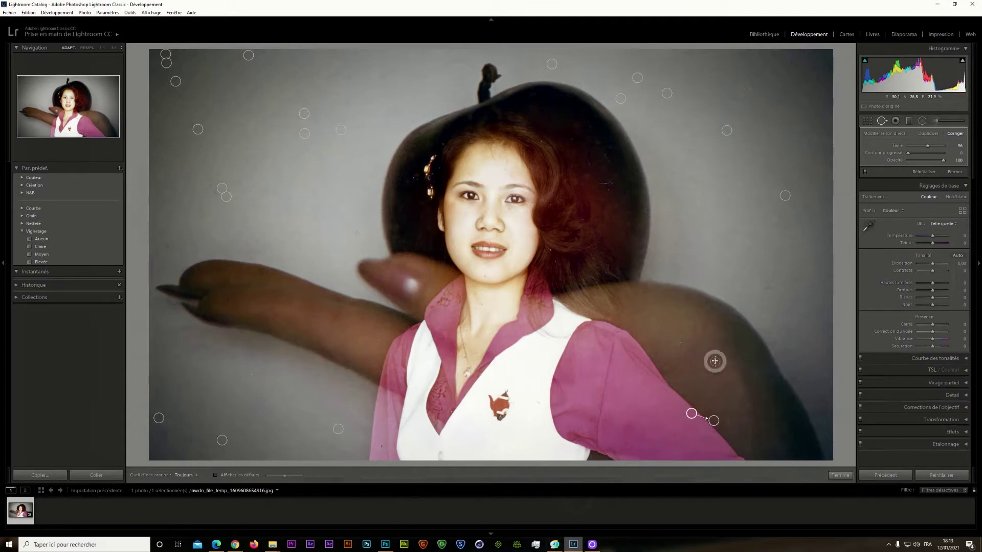
left_click(682, 342)
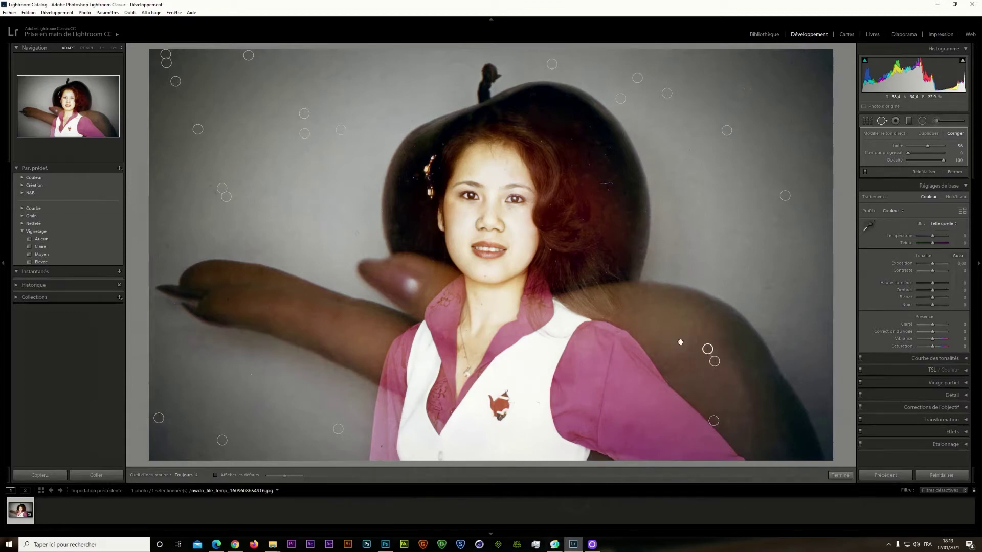
left_click(691, 149)
Step: Heal the light specks and scratches on the dark part of the hat to the right of the hair
left_click(608, 183)
left_click_drag(619, 199, 600, 182)
left_click(607, 155)
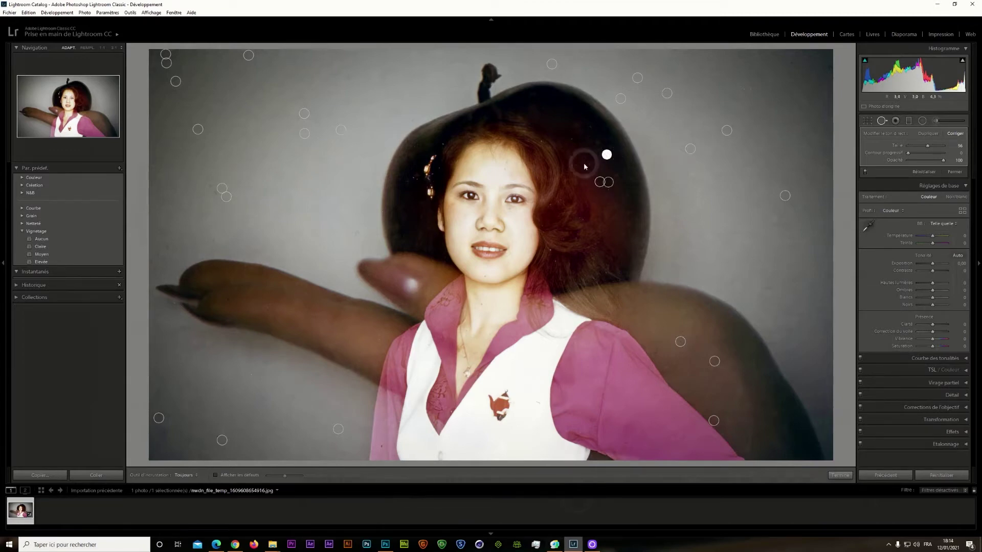
left_click(592, 164)
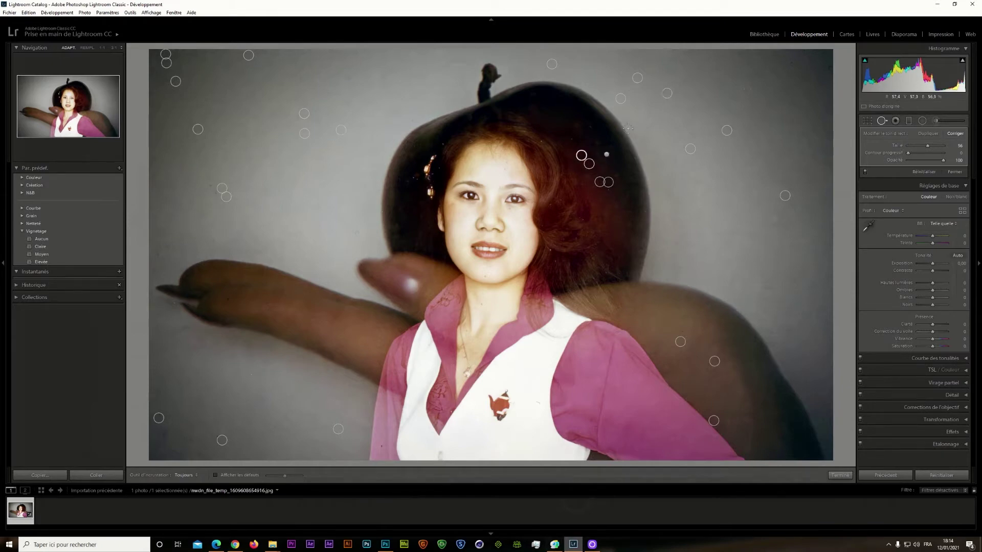
left_click(571, 139)
left_click(592, 124)
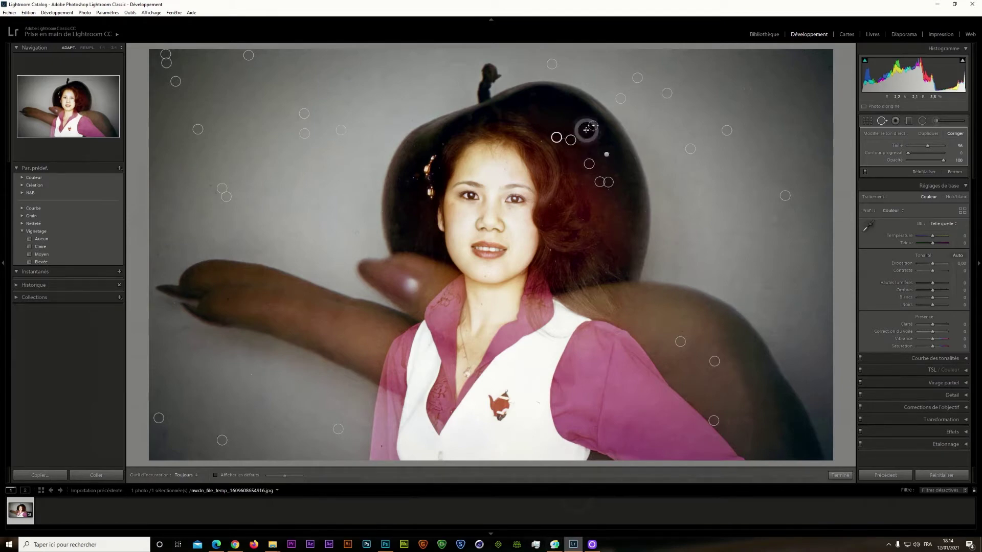
Step: Heal the specks on the hat near the hair clip and slightly adjust the white balance temperature
left_click(442, 141)
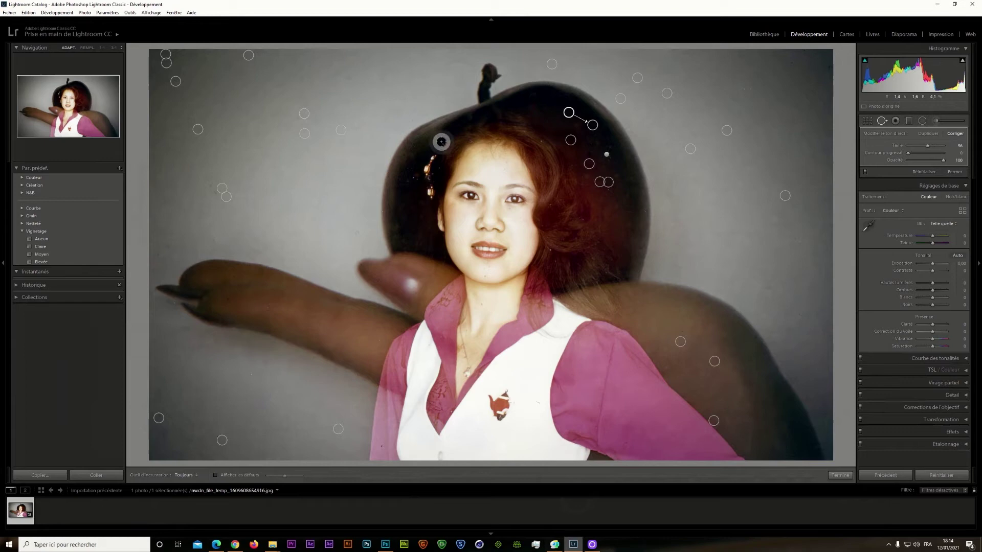
left_click(439, 167)
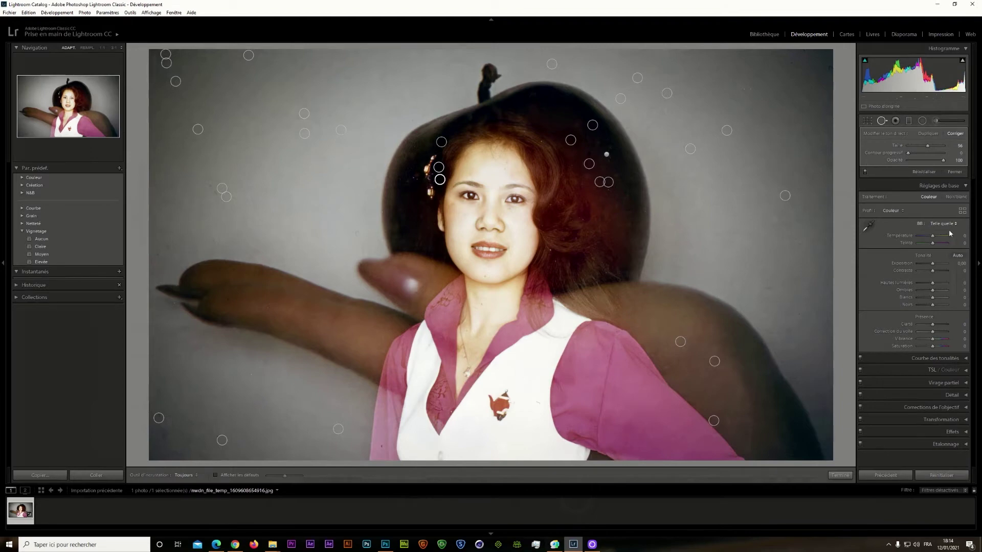
left_click_drag(933, 236, 934, 239)
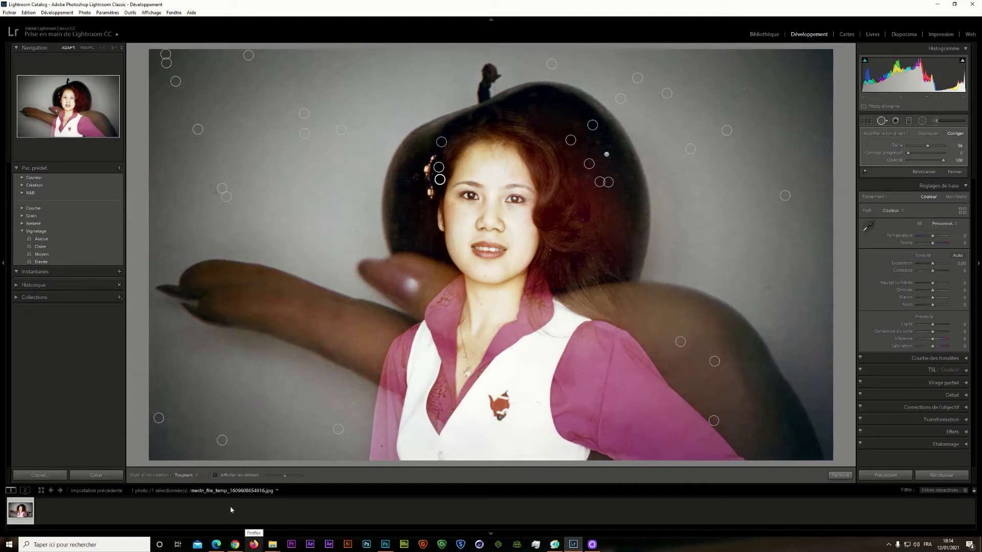
Step: Switch to Photoshop, select the small scratch in the upper-left background with an elliptical marquee and cover it using Fill
left_click(388, 546)
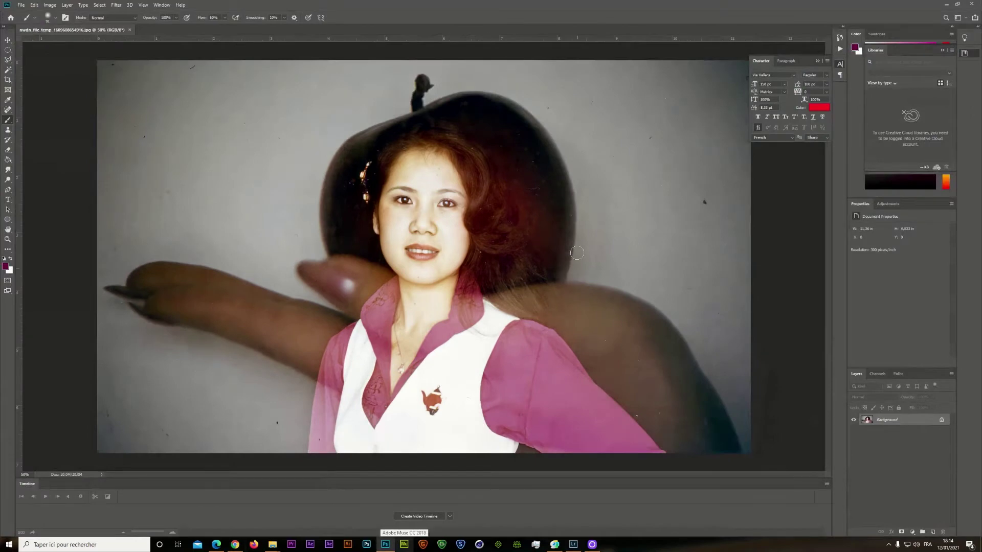
left_click(8, 50)
left_click_drag(187, 65, 201, 73)
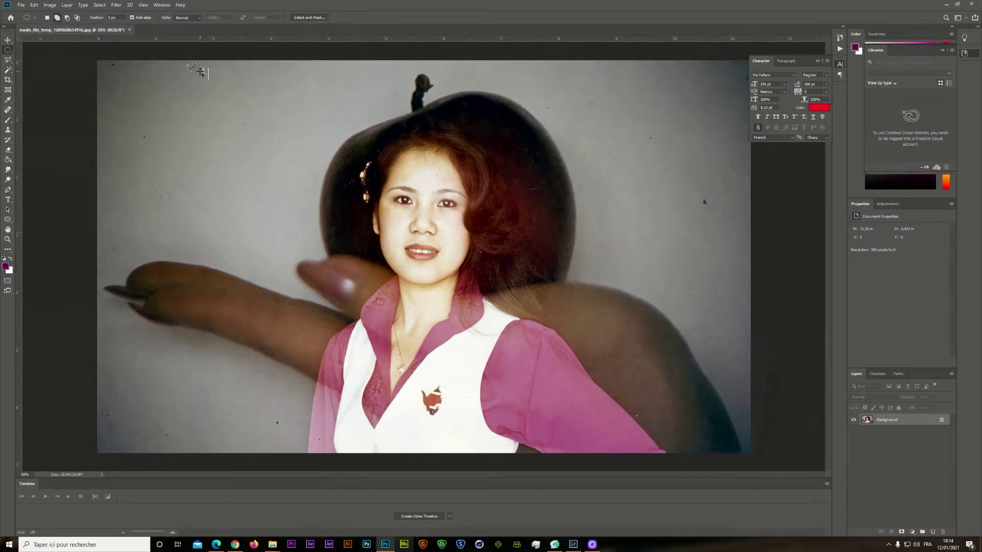
key("shift+F5")
left_click(369, 105)
left_click_drag(545, 106, 595, 106)
left_click_drag(647, 133, 658, 147)
left_click_drag(697, 186, 711, 211)
left_click_drag(661, 93, 671, 108)
left_click(624, 102)
Step: Open the Topaz Clean 3 filter on the portrait, skip its introduction and preview the DeGrunge preset of the Skin Collection
left_click(116, 4)
mouse_move(172, 169)
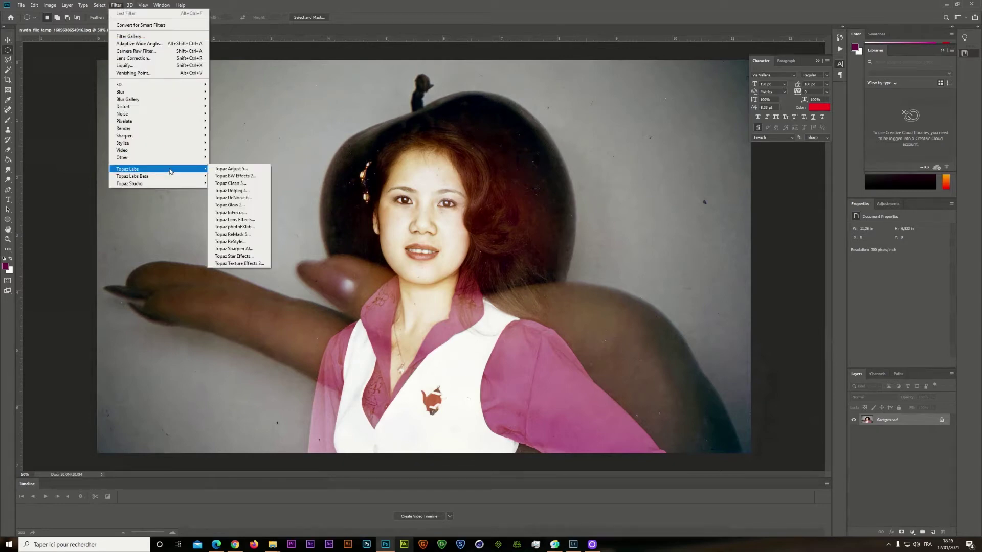
left_click(244, 185)
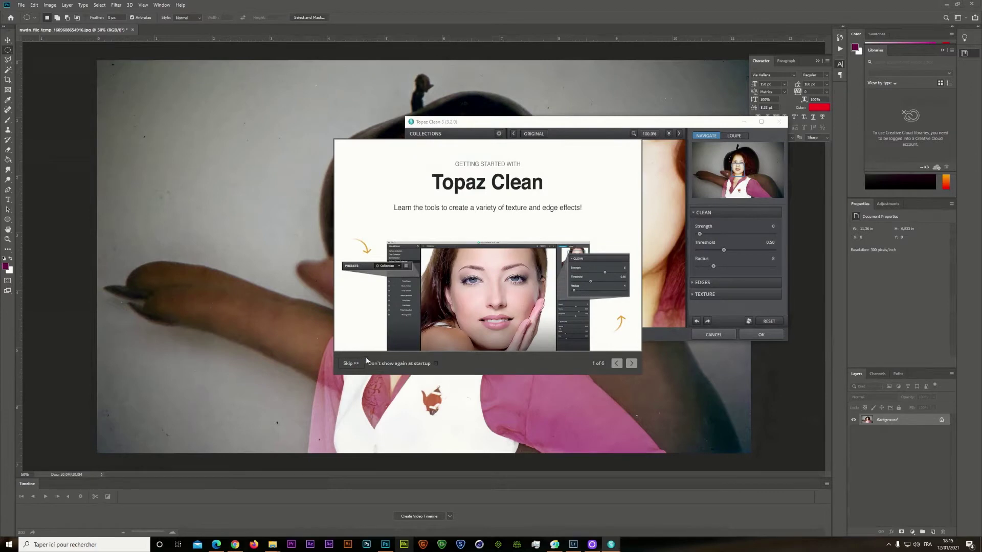
left_click(351, 364)
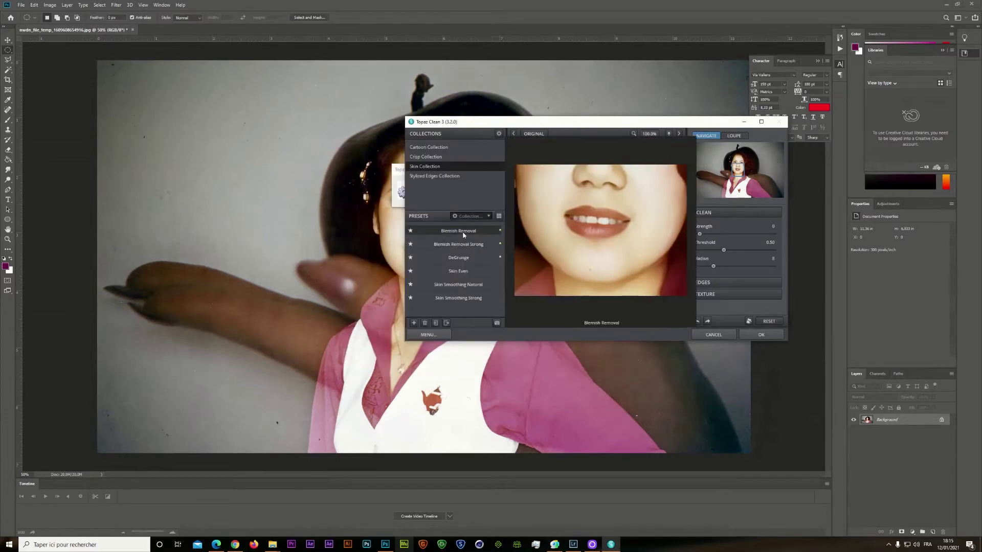
left_click(466, 258)
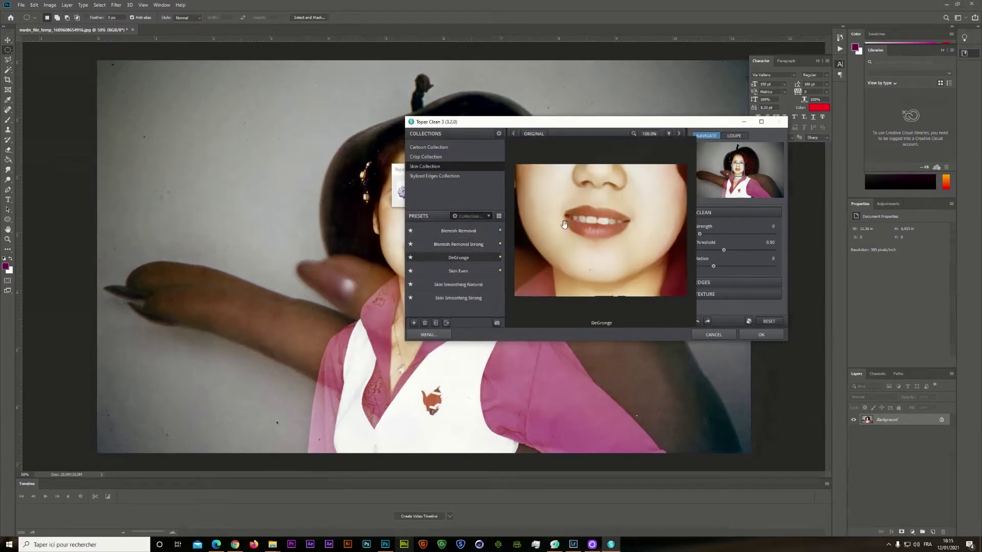
Step: Maximize Topaz Clean, examine the face in the preview and cancel out of the filter
left_click(761, 121)
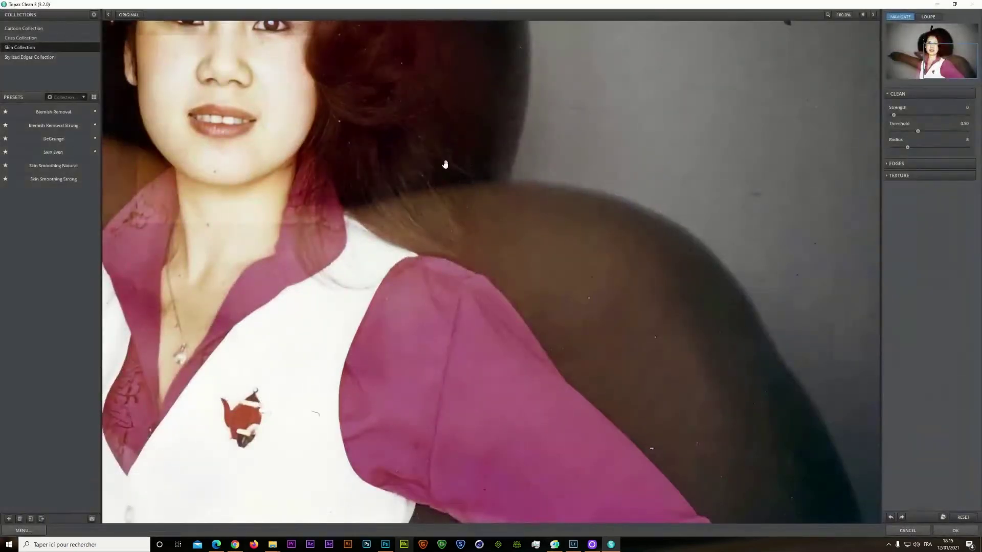
left_click_drag(445, 164, 587, 283)
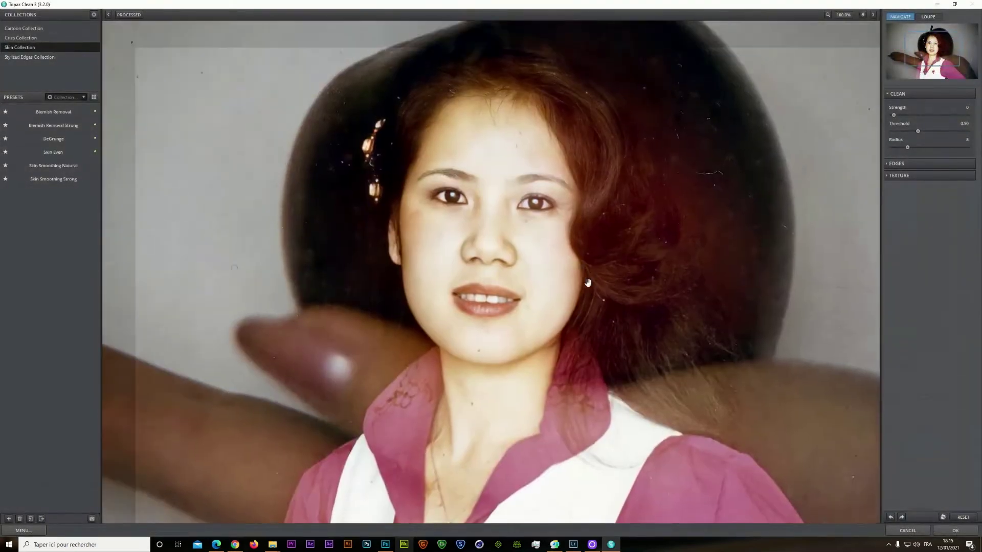
mouse_move(71, 118)
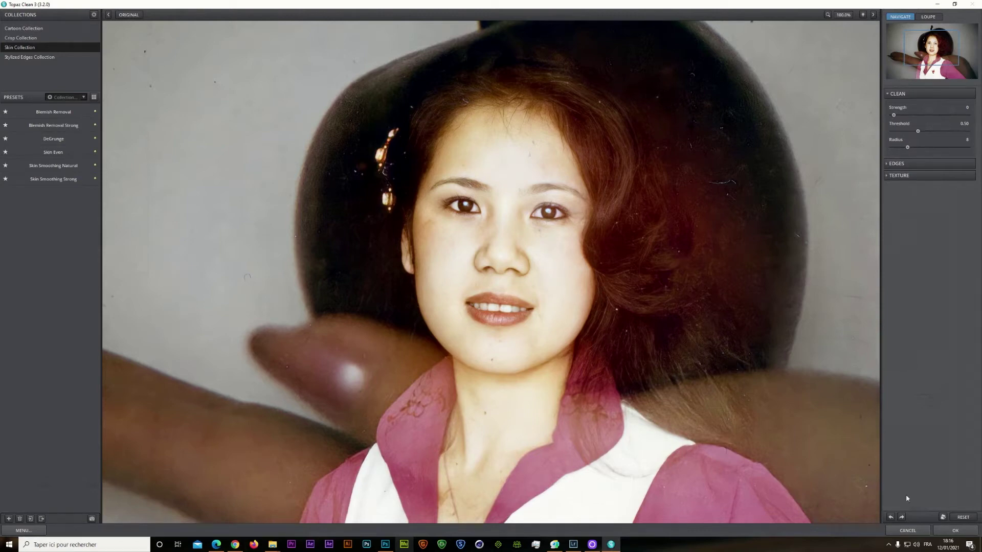
left_click(909, 531)
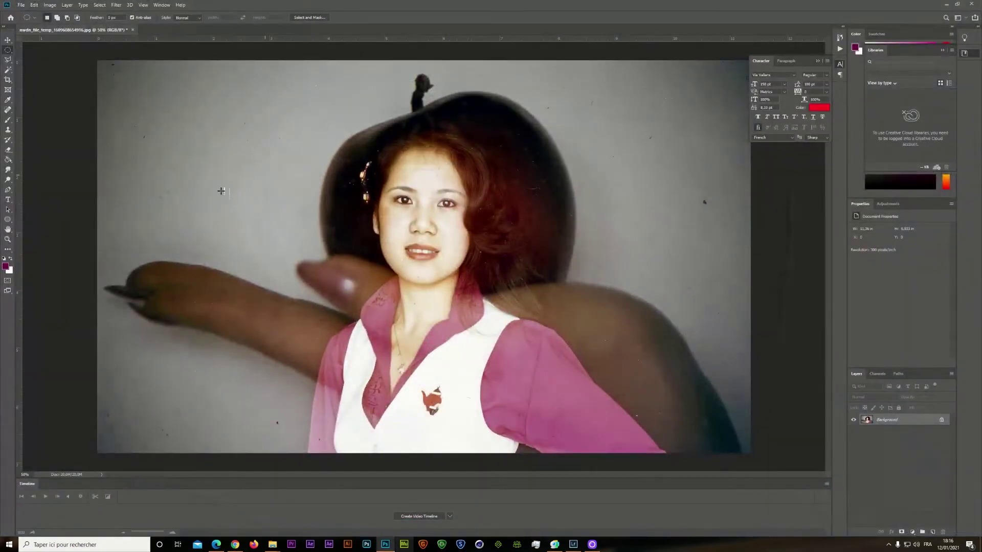
Step: Open the Topaz DeJPEG 4 filter on the portrait, maximize it and bring the woman's face into the preview
left_click(116, 5)
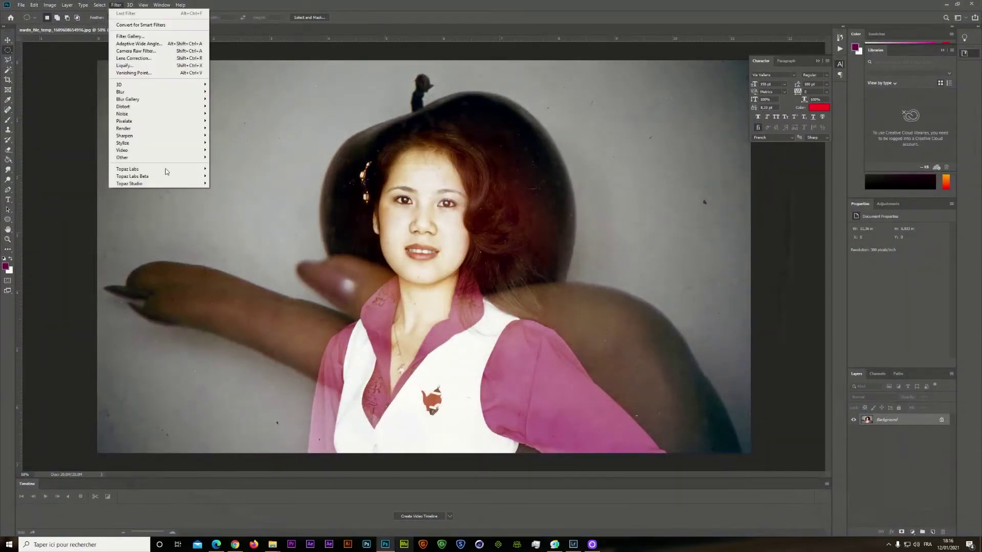
mouse_move(180, 174)
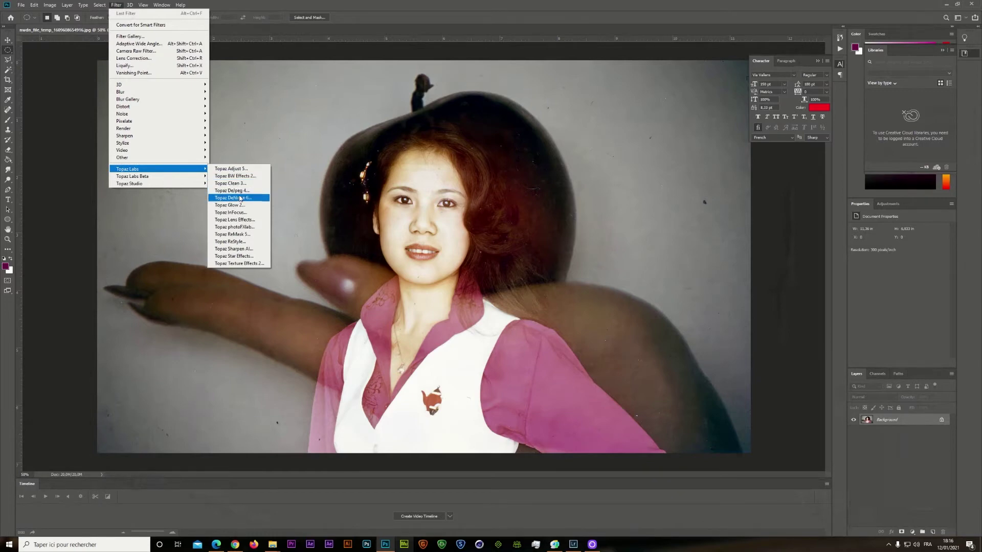
left_click(239, 198)
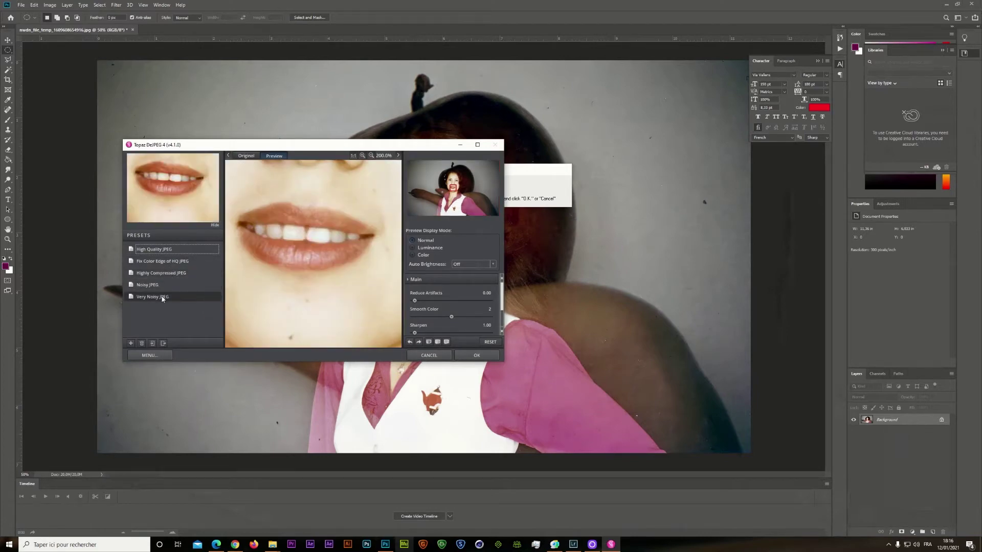
left_click(478, 145)
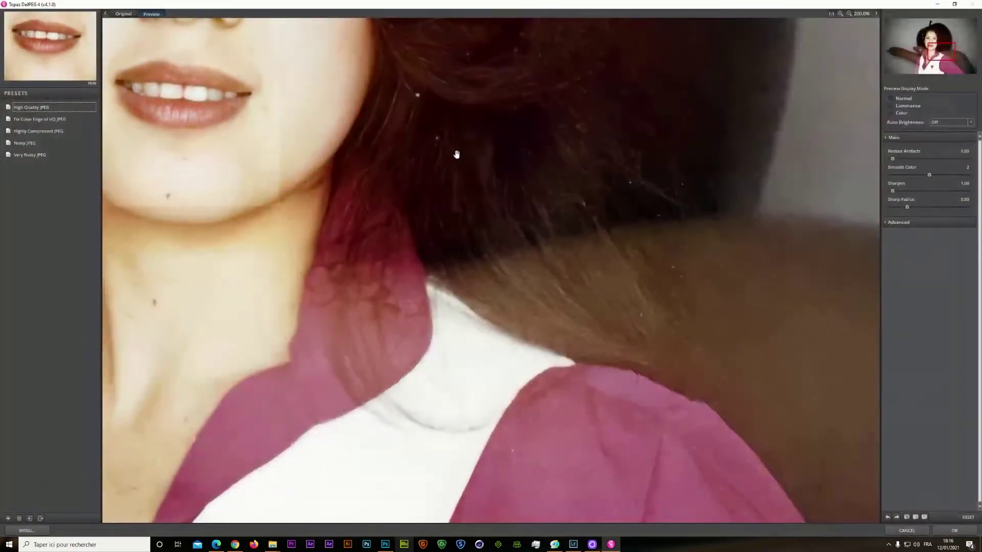
left_click_drag(292, 140, 432, 267)
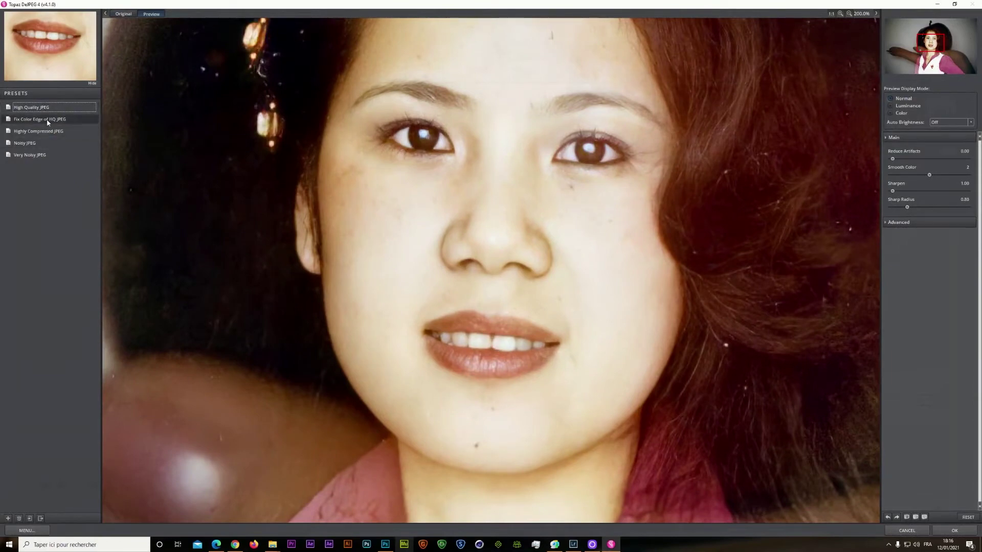
Step: Preview the Fix Color Edge of HQ JPEG, Highly Compressed JPEG and Noisy JPEG presets on the face, and cancel the filter
left_click(48, 120)
left_click(48, 133)
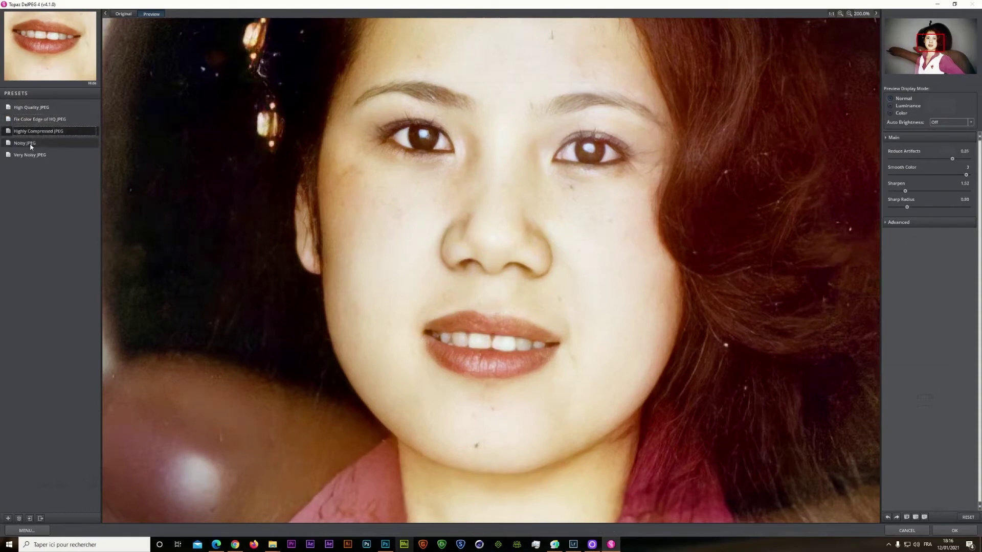
left_click(30, 143)
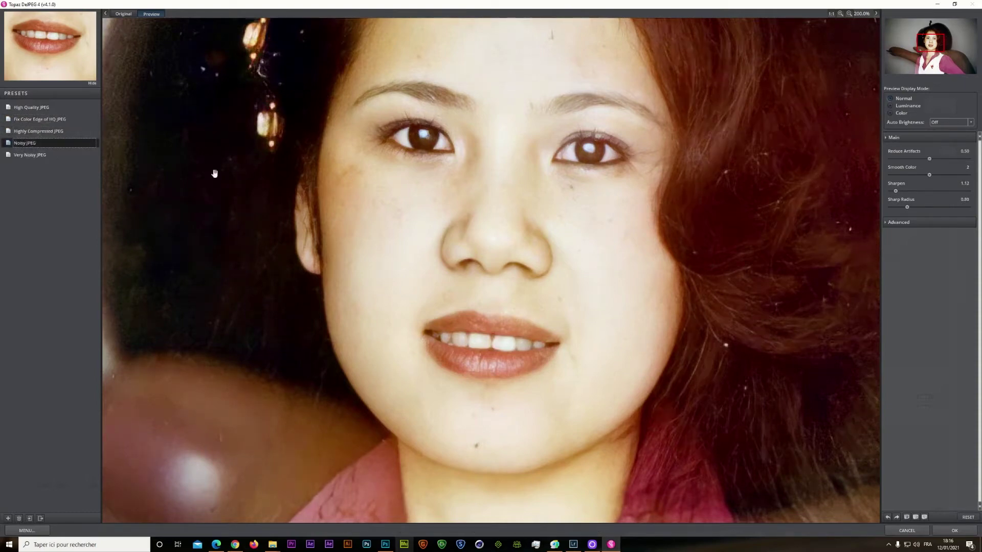
left_click_drag(294, 159, 435, 320)
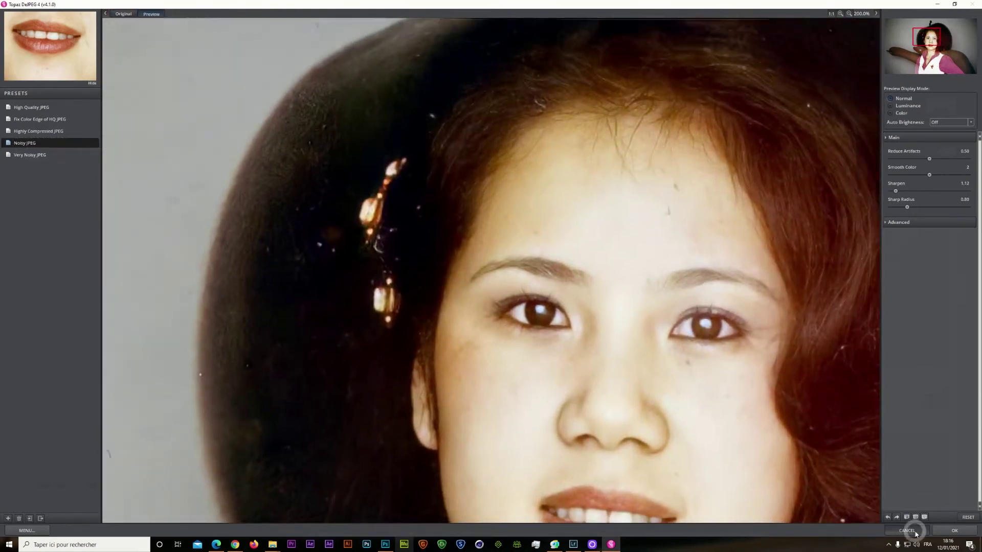
left_click(916, 533)
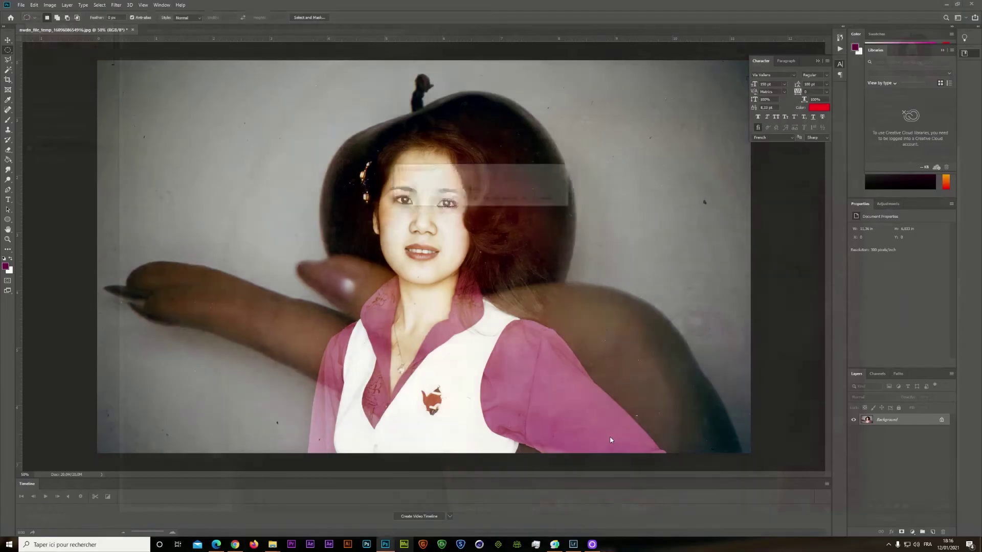
Step: Open the Topaz ReMask 5 filter on the portrait, skip its introduction and keep its window maximized
left_click(114, 7)
mouse_move(160, 170)
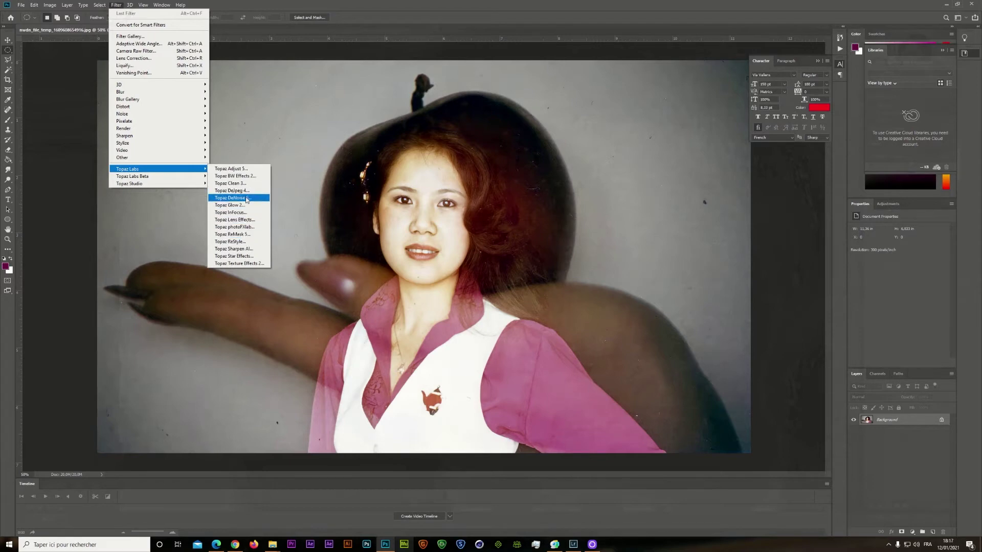
left_click(242, 235)
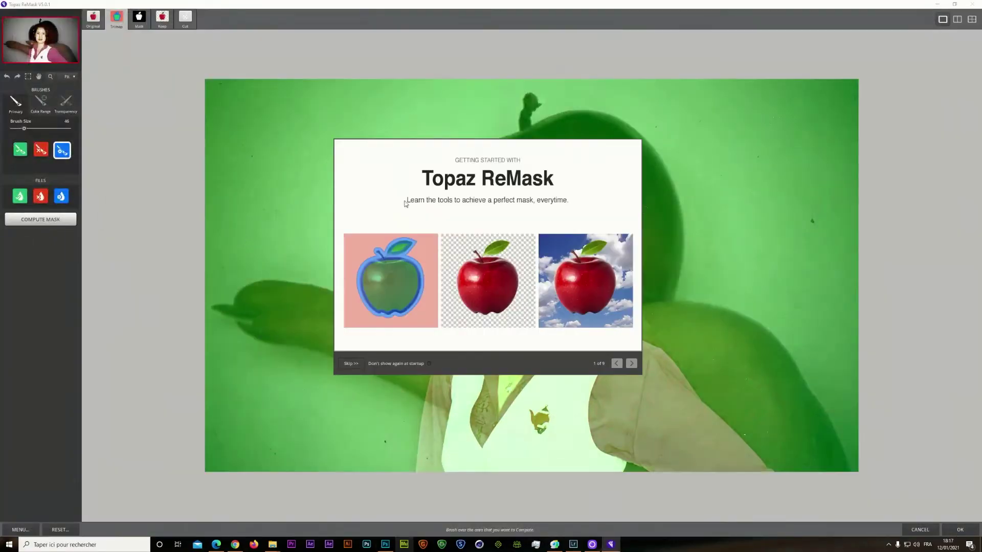
left_click(349, 365)
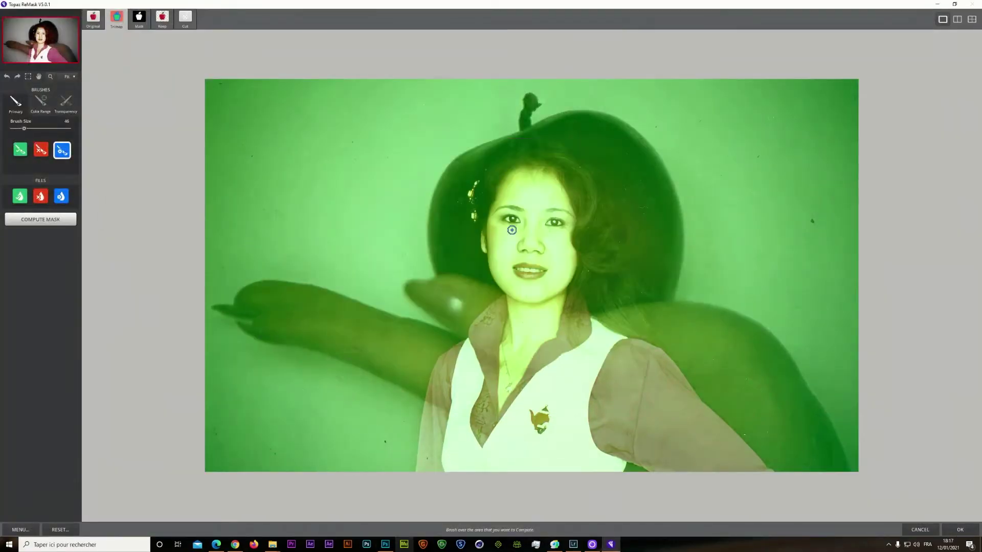
left_click(954, 4)
left_click_drag(781, 84, 534, 180)
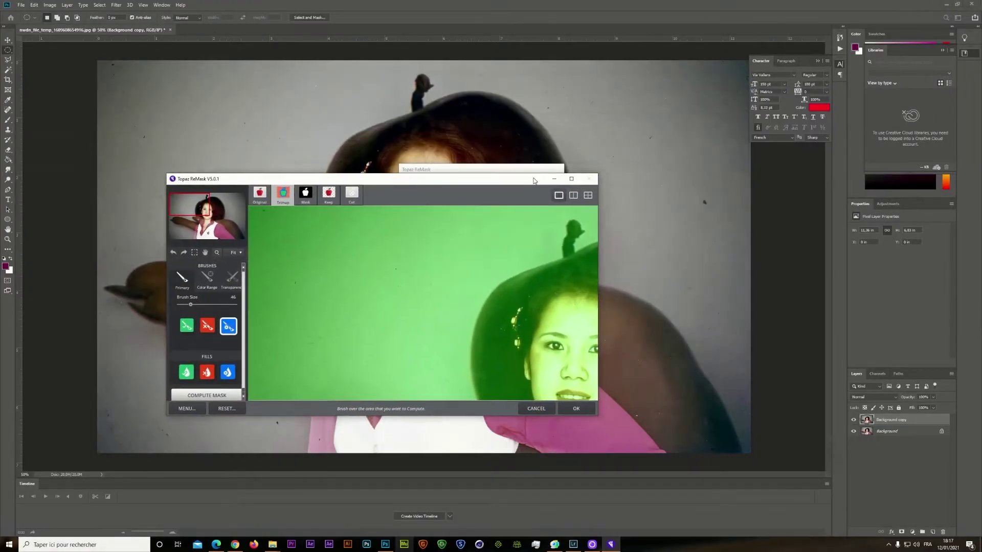
left_click(571, 179)
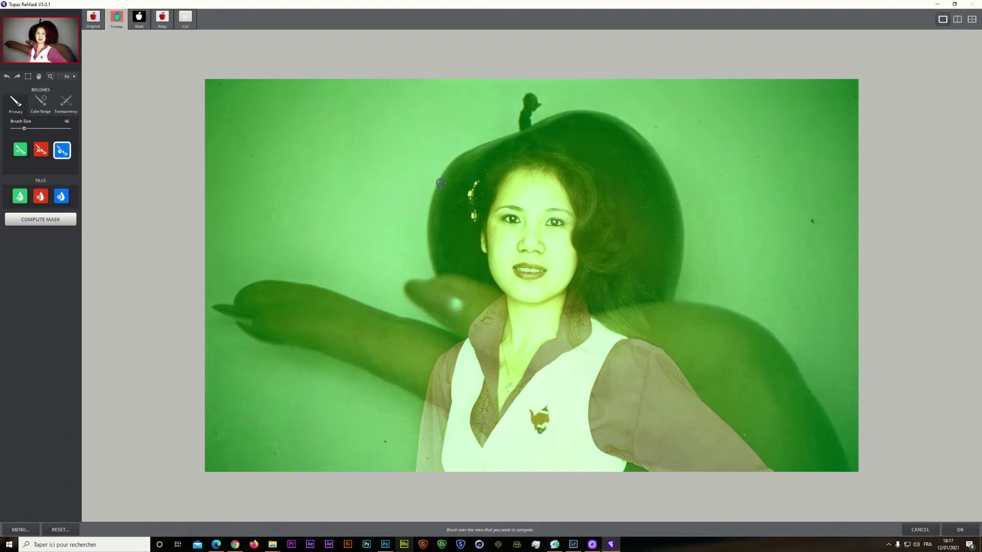
Step: Trace the area to compute with the blue brush around the woman's hair, shoulders and arm and along the photo's lower edge
mouse_move(550, 135)
left_mouse_down()
mouse_move(611, 189)
mouse_move(662, 306)
mouse_move(666, 349)
mouse_move(614, 339)
left_mouse_up()
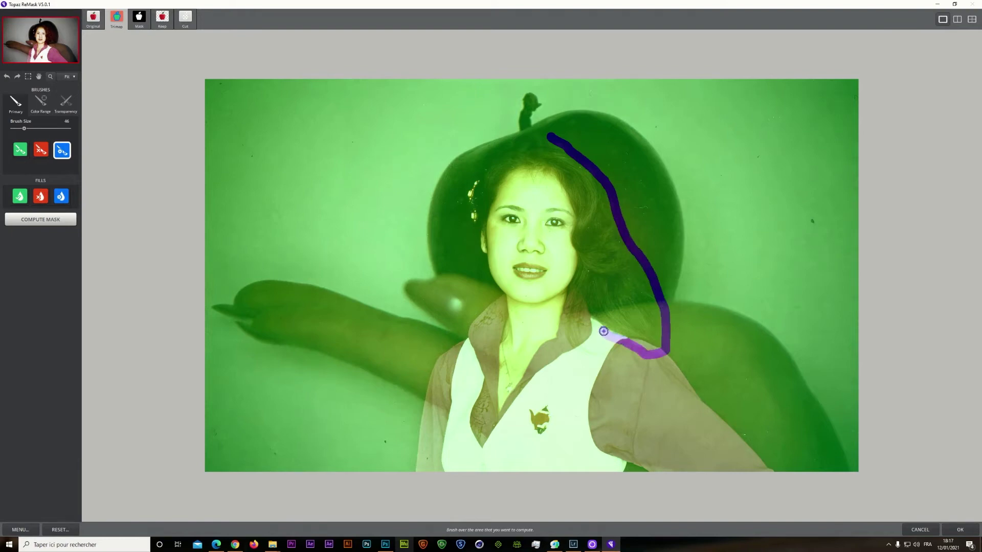
key("ctrl+z")
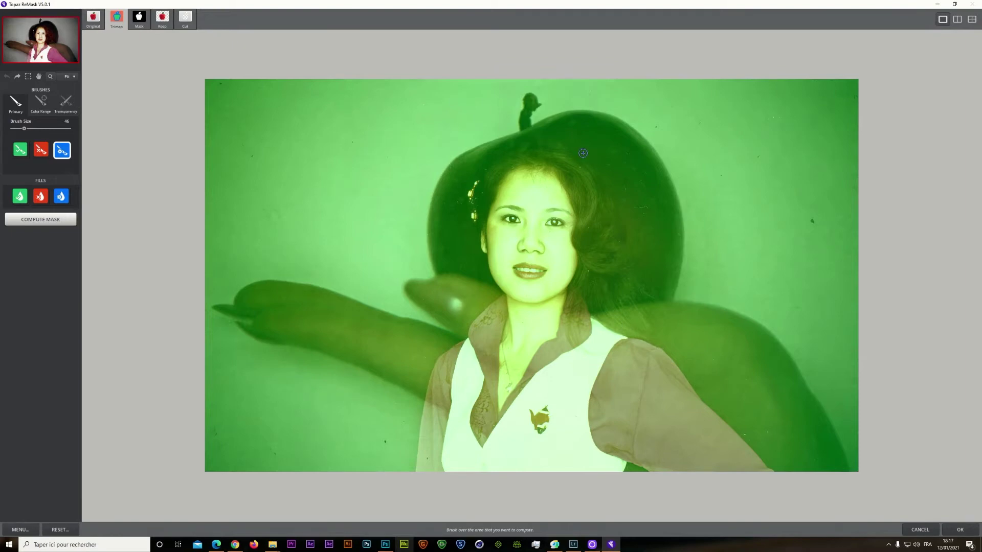
mouse_move(548, 138)
left_mouse_down()
mouse_move(597, 172)
mouse_move(651, 292)
mouse_move(664, 355)
mouse_move(774, 470)
left_mouse_up()
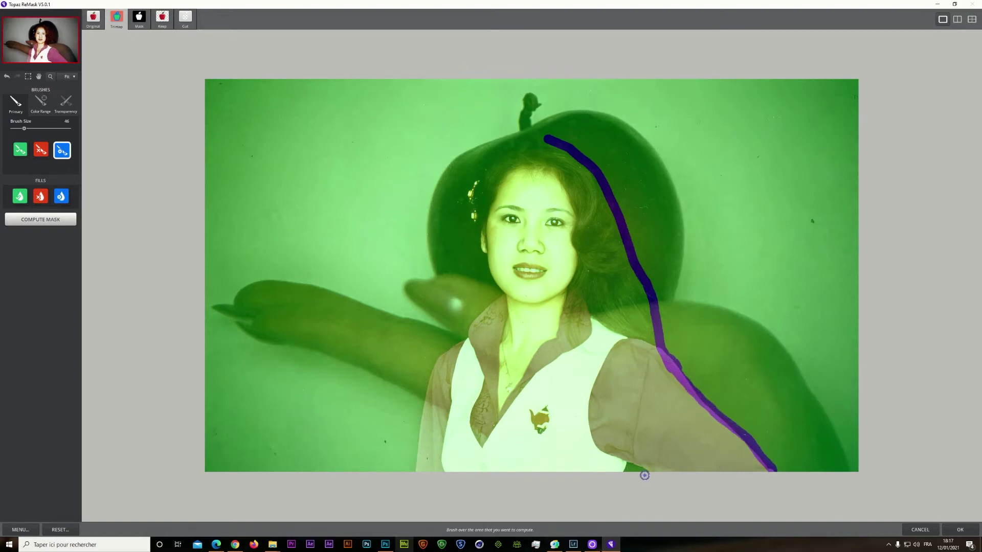
mouse_move(649, 470)
left_mouse_down()
mouse_move(625, 468)
mouse_move(639, 470)
left_mouse_up()
mouse_move(545, 138)
left_mouse_down()
mouse_move(488, 156)
mouse_move(466, 198)
mouse_move(487, 281)
mouse_move(493, 287)
mouse_move(484, 259)
mouse_move(502, 294)
mouse_move(437, 360)
mouse_move(416, 472)
mouse_move(624, 473)
mouse_move(514, 471)
left_mouse_up()
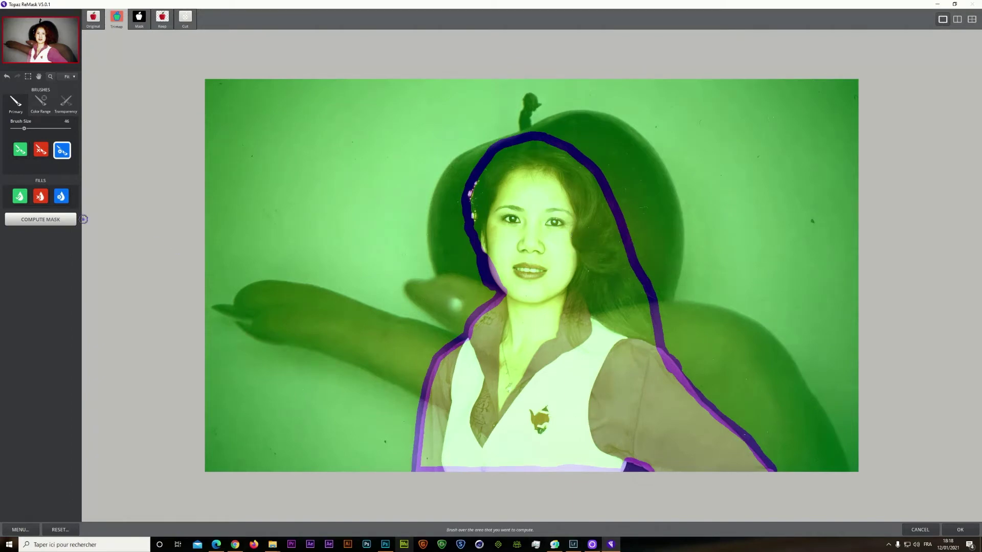
Step: Fill the background outside the traced outline as the area to cut and compute the mask
left_click(40, 197)
left_click(302, 260)
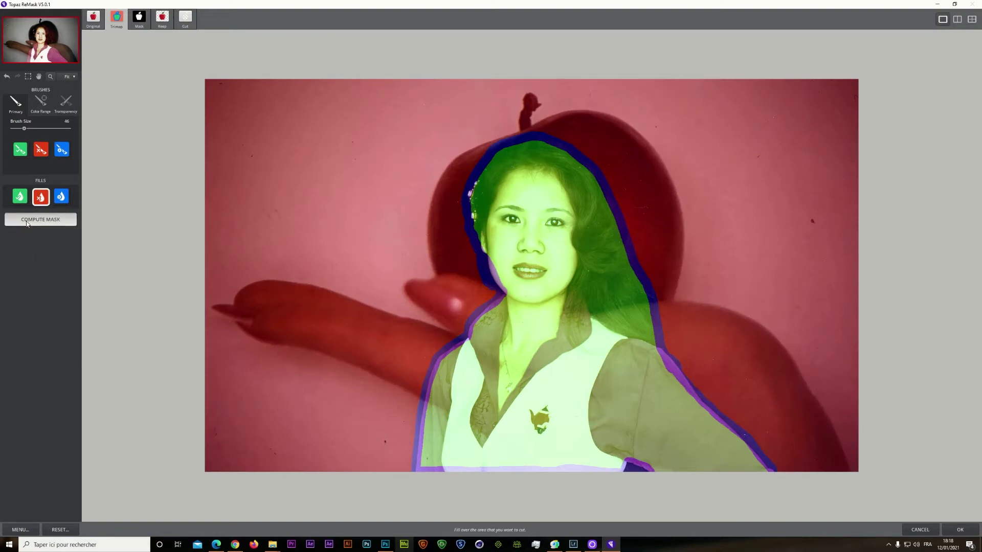
left_click(27, 221)
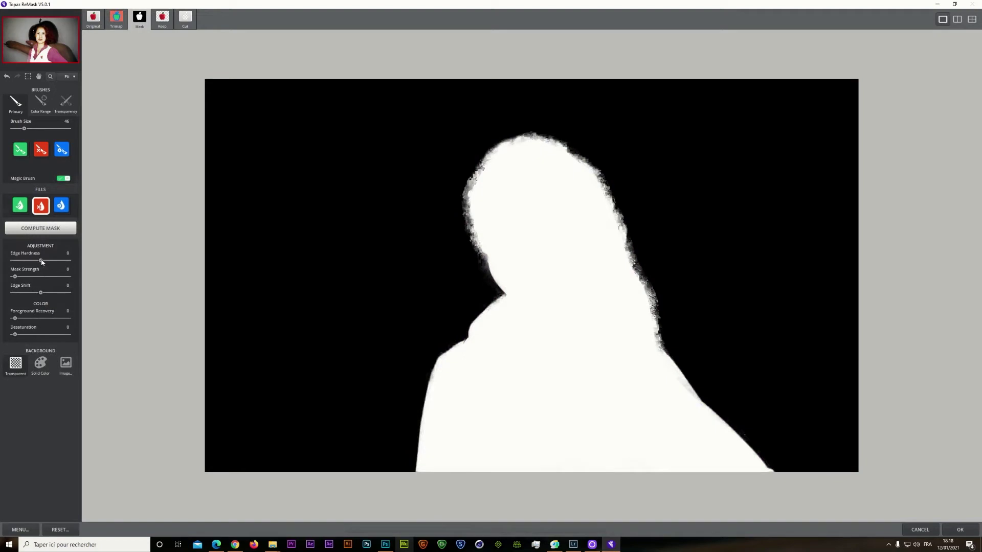
Step: Refine the mask with Edge Hardness 28, Mask Strength 26 and Edge Shift -2, and inspect its edges
left_click_drag(41, 262, 35, 296)
left_click(42, 292)
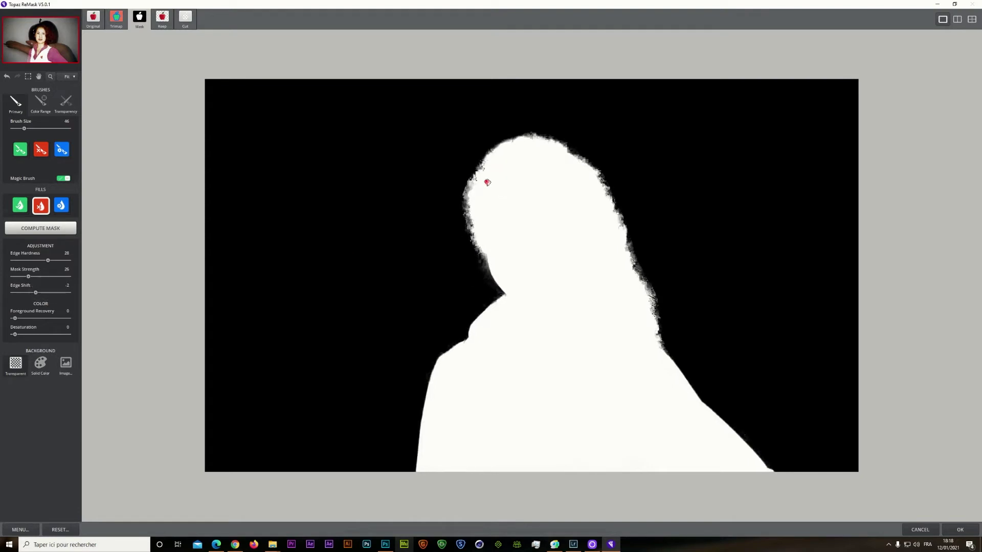
scroll(487, 180, "up", 1)
scroll(488, 218, "up", 1)
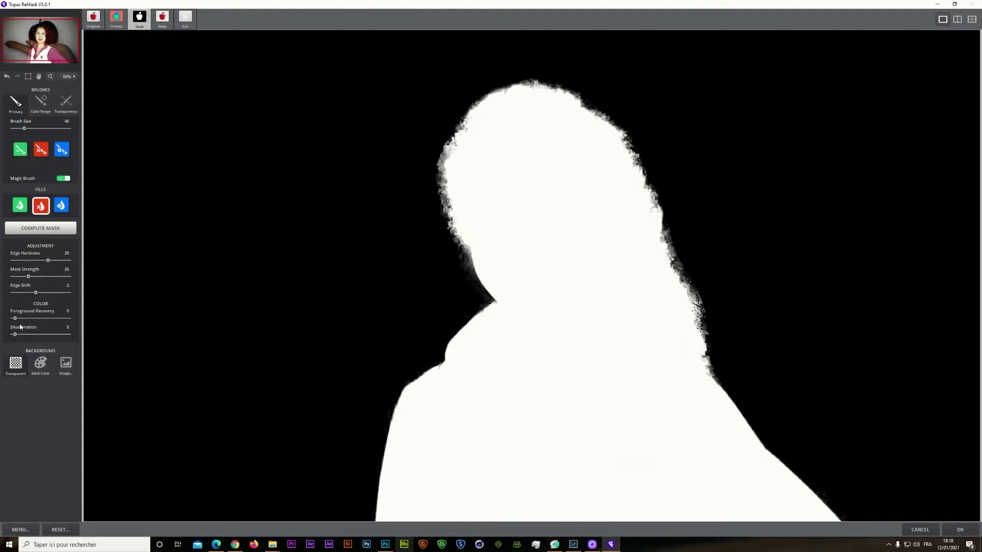
Step: Show the kept cutout, fine-tune its edge hardness and mask strength, and apply the mask to the portrait
left_click(162, 20)
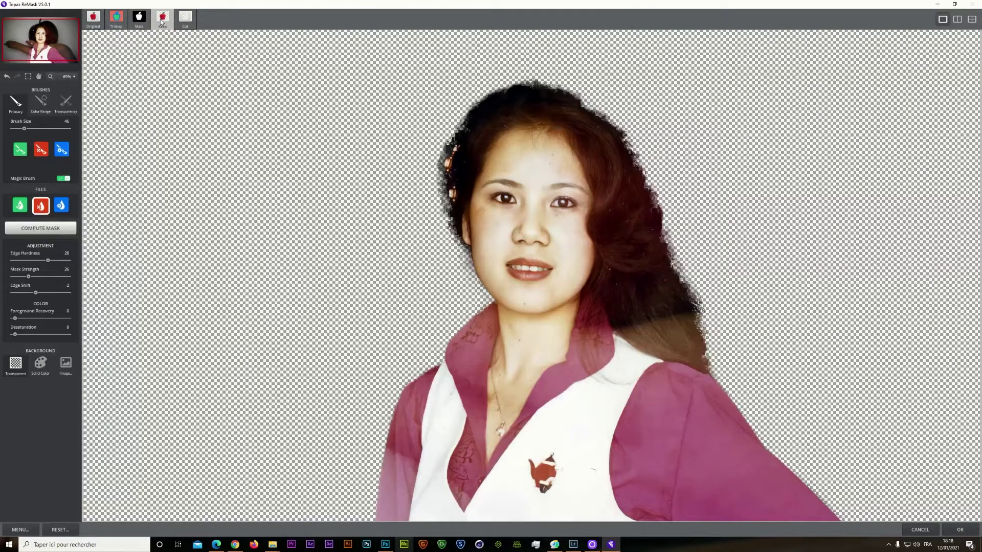
left_click(52, 260)
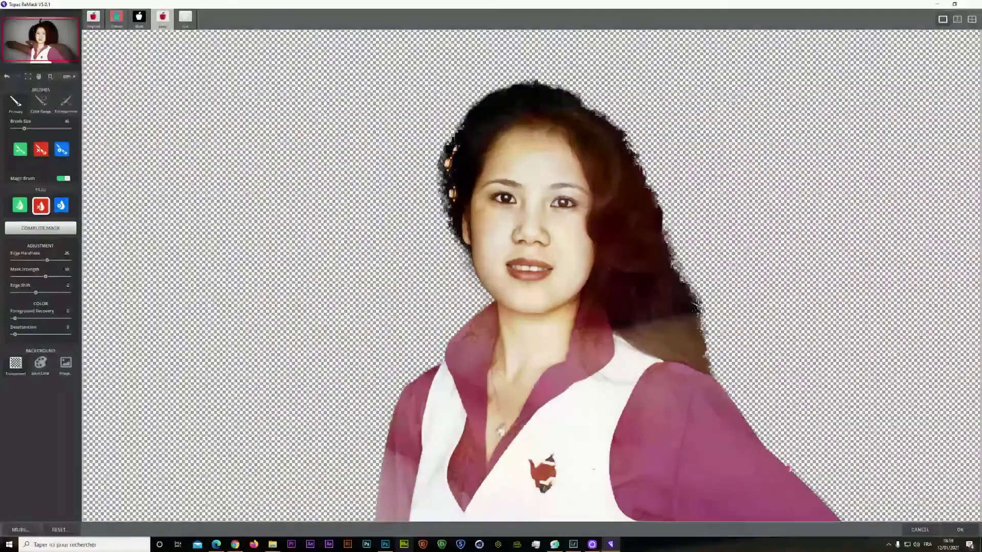
left_click(950, 531)
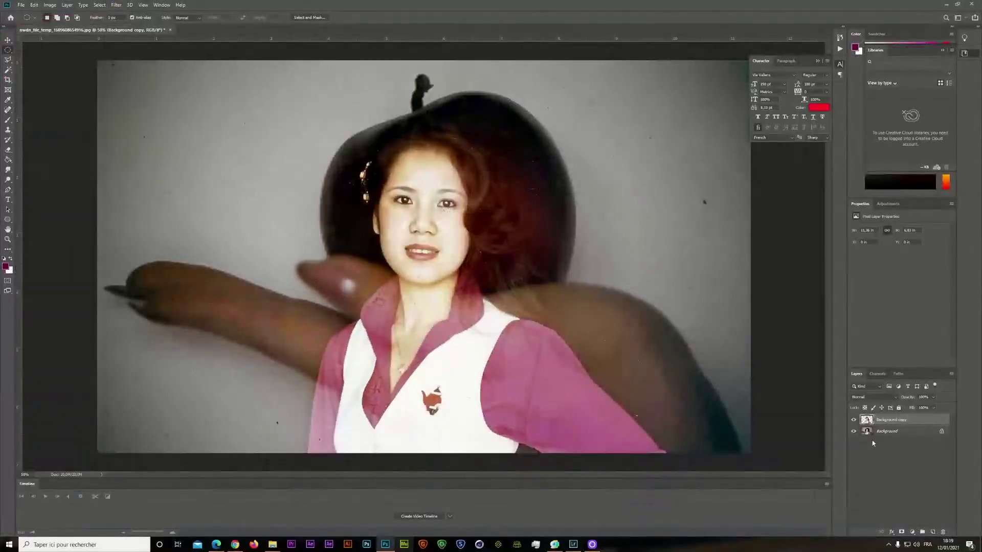
Step: Toggle the Background layer's visibility to check the cutout, and delete the Background copy layer
left_click(854, 431)
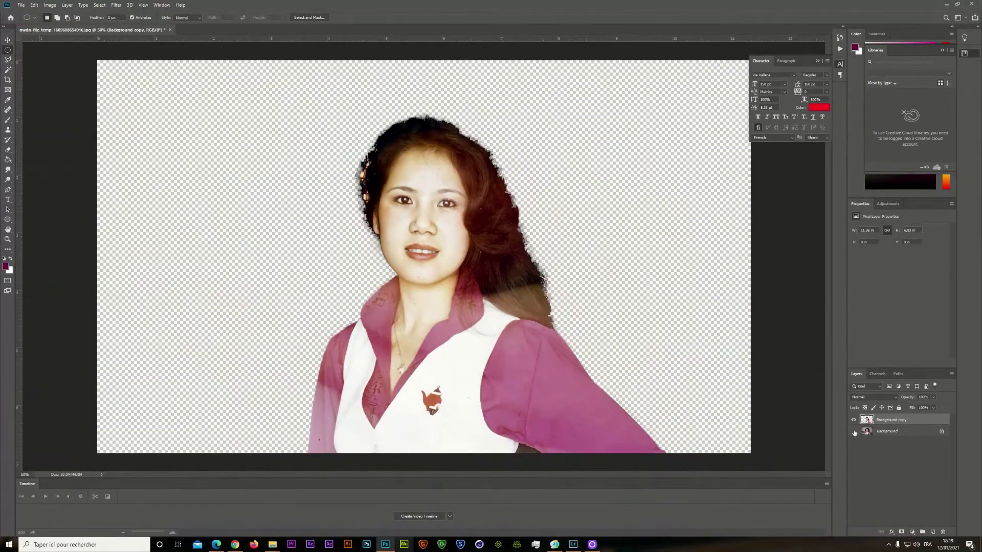
left_click(854, 431)
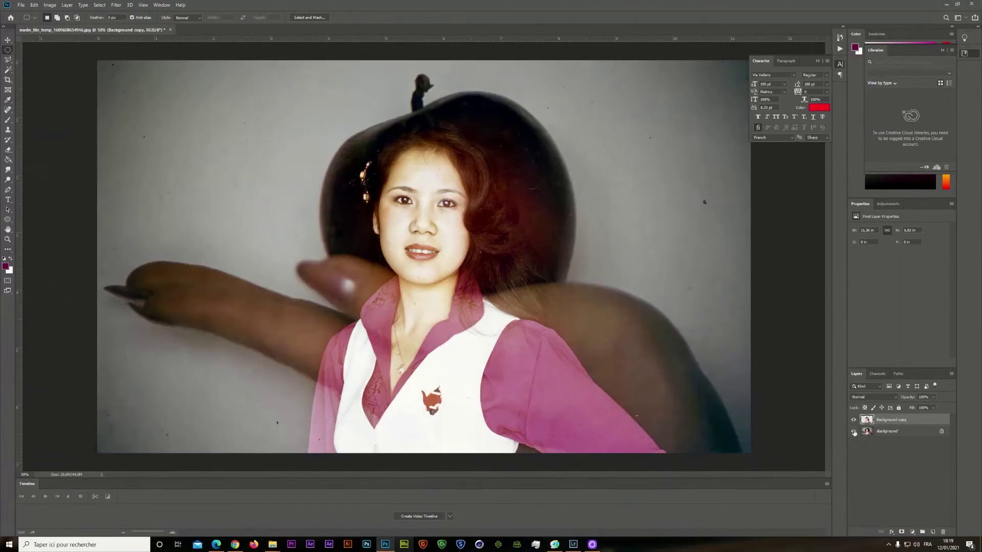
left_click(853, 431)
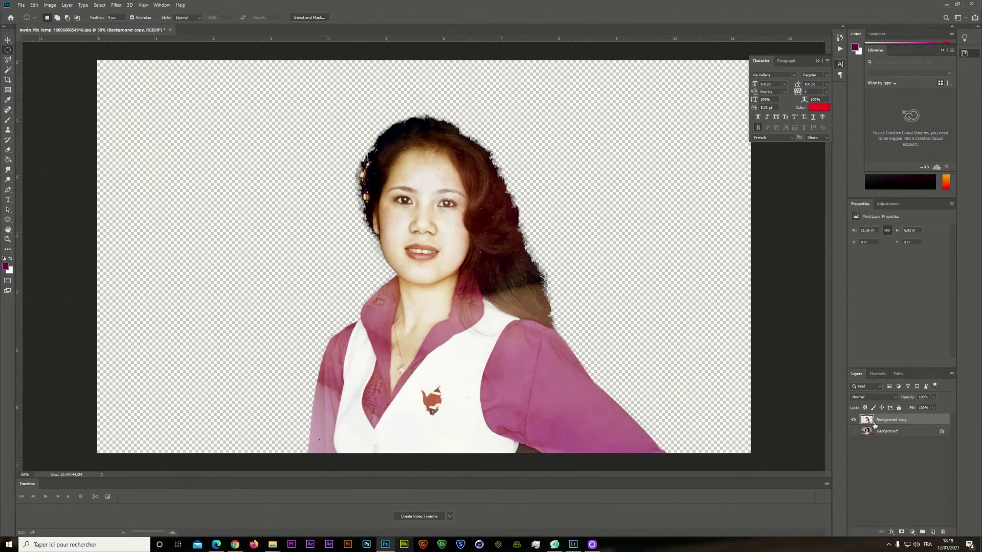
left_click(853, 431)
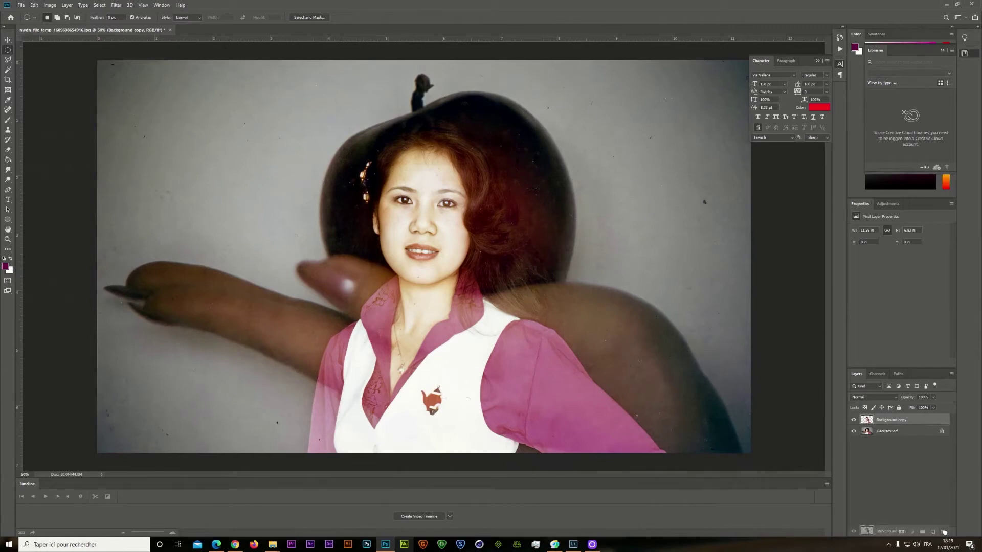
key("ctrl+e")
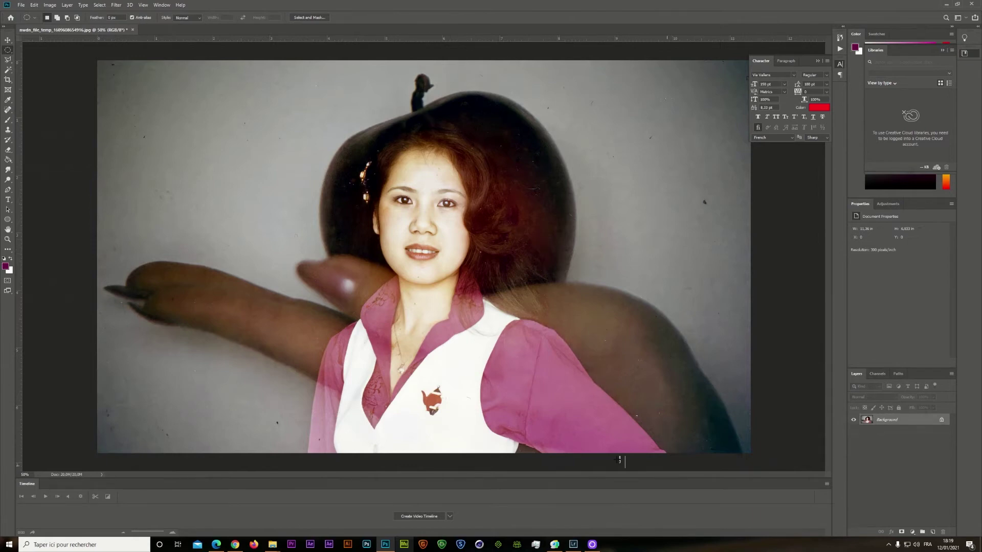
Step: Open Topaz Sharpen AI on the portrait, dismiss the tips and set the processing mode to Stabilize
left_click(119, 6)
mouse_move(138, 170)
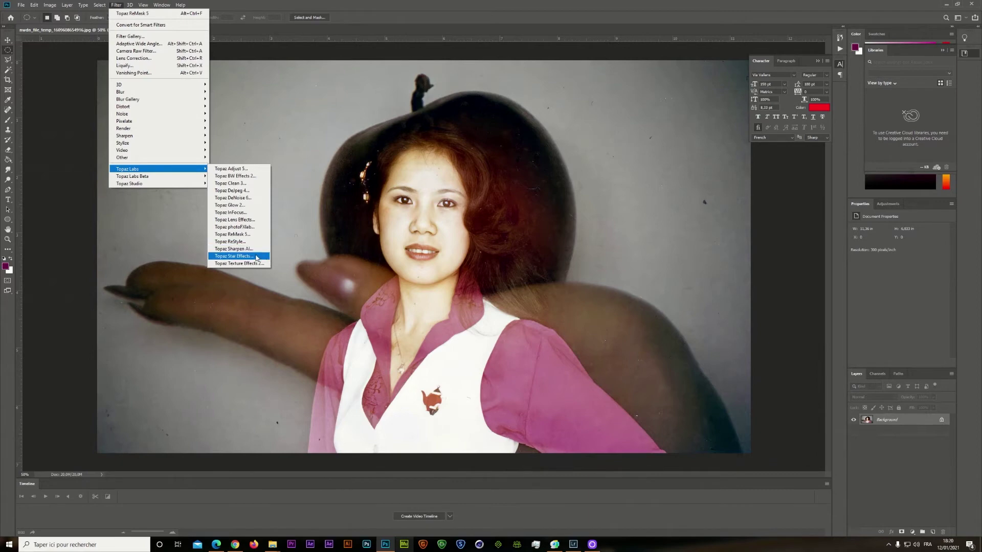
left_click(229, 249)
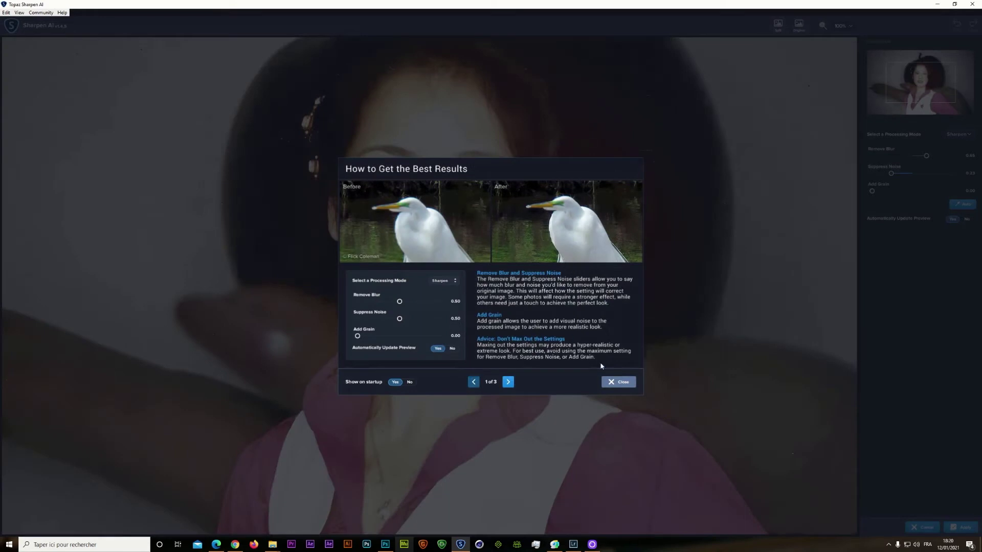
left_click(612, 384)
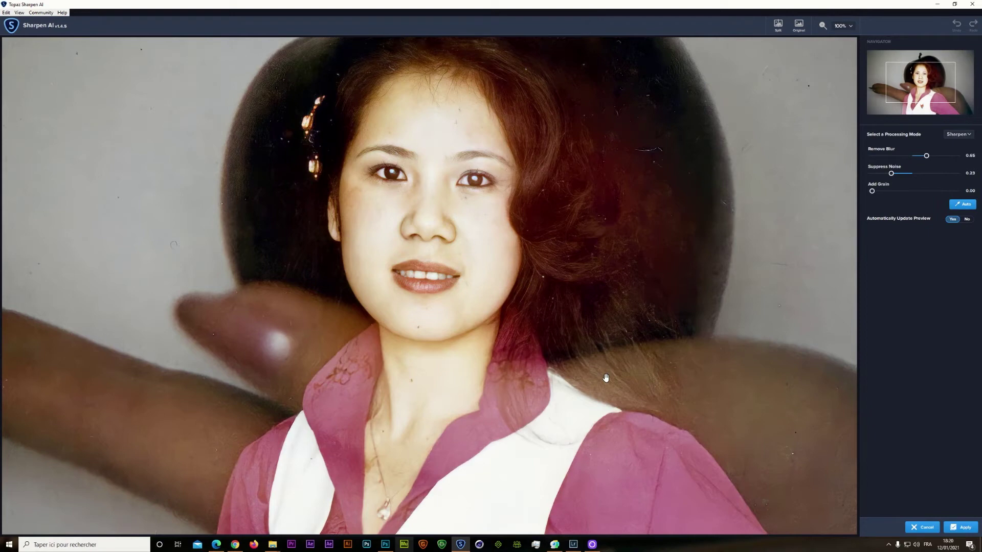
left_click(968, 134)
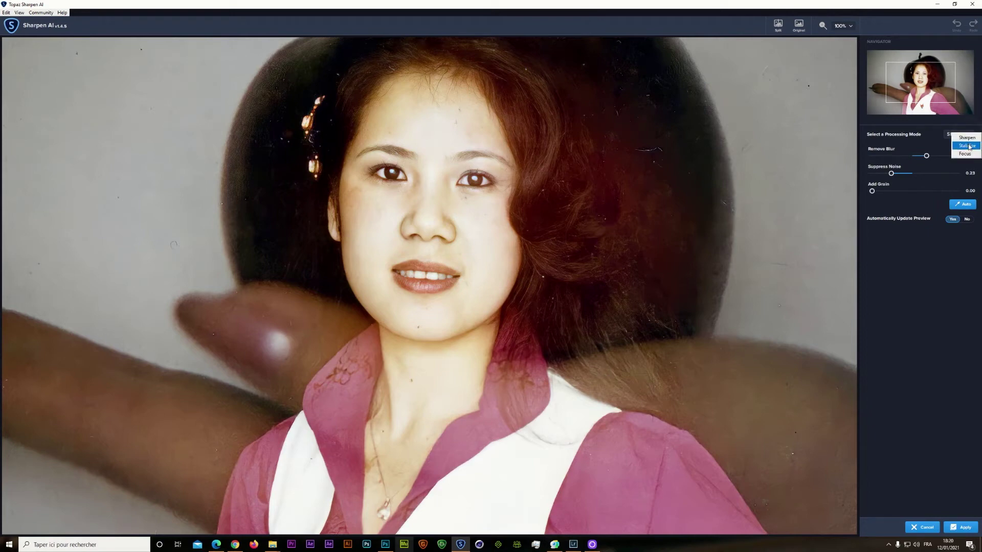
left_click(968, 147)
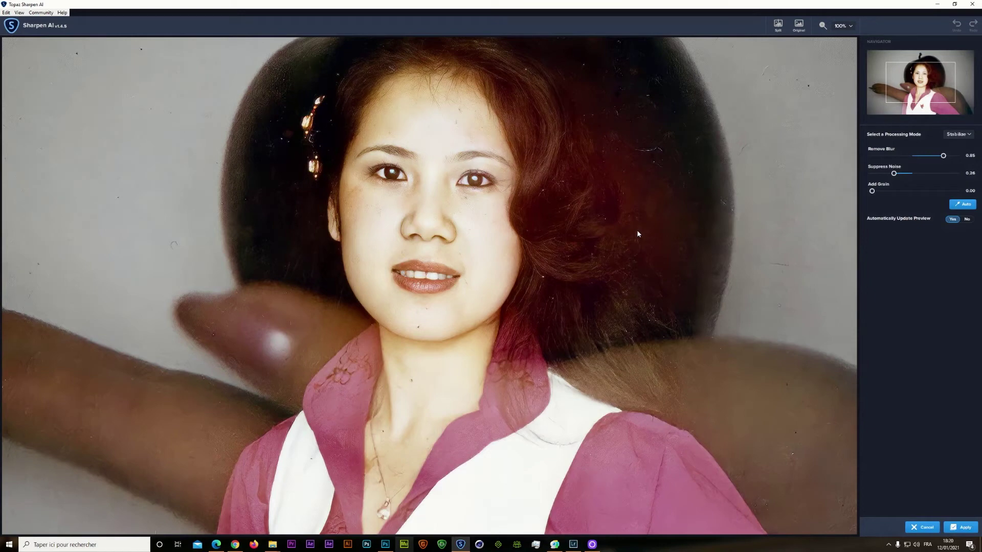
Step: Examine the Stabilize preview around the portrait's face, hair and hat
left_click_drag(638, 233, 576, 250)
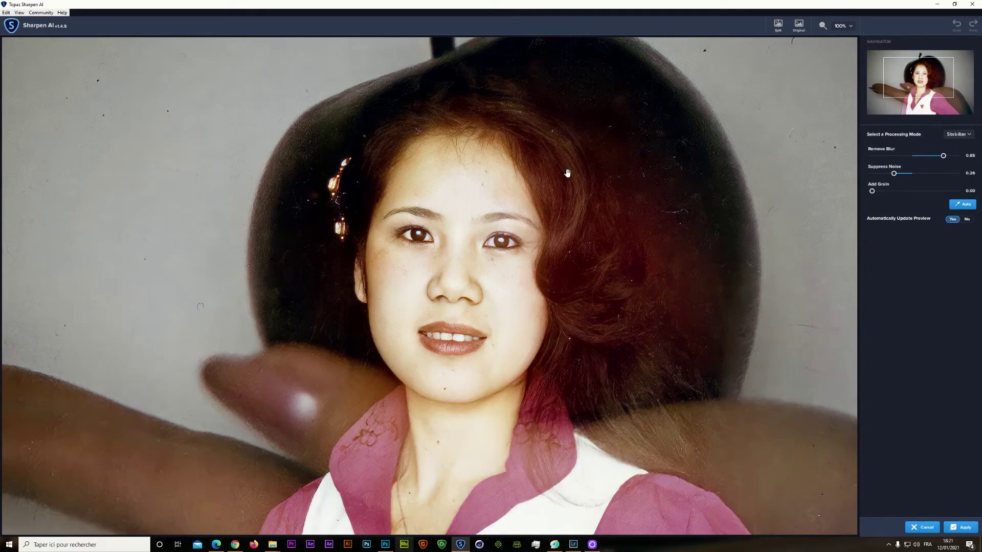
left_click_drag(491, 235, 578, 186)
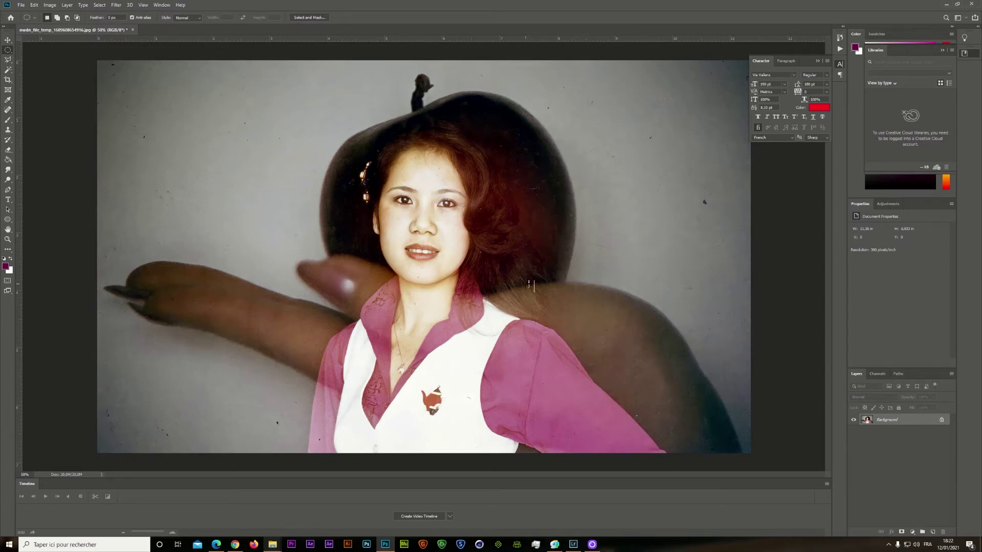
Step: Open Topaz DeNoise AI Beta on the portrait, declining the update, and compare the AI Clear model with the DeNoise AI model
left_click(115, 5)
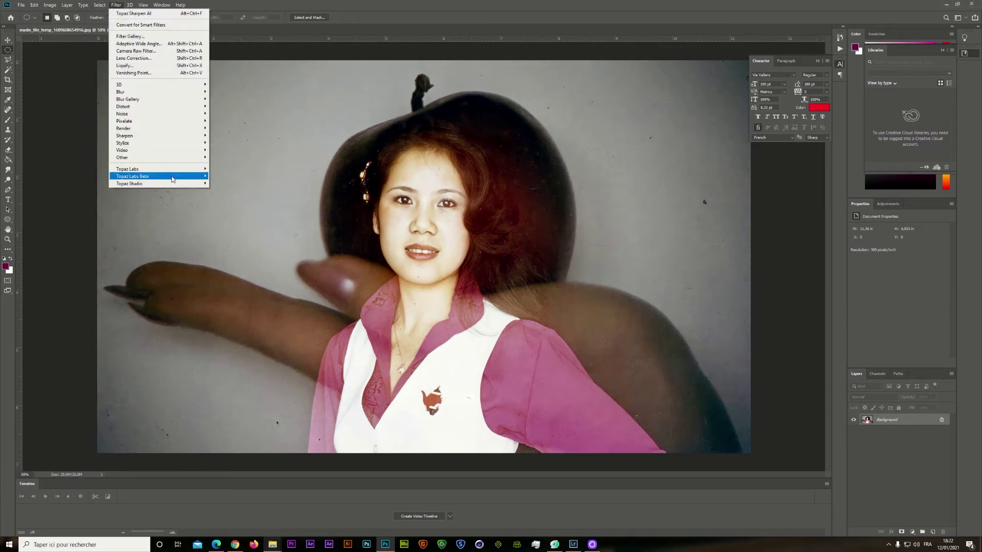
mouse_move(173, 176)
left_click(240, 176)
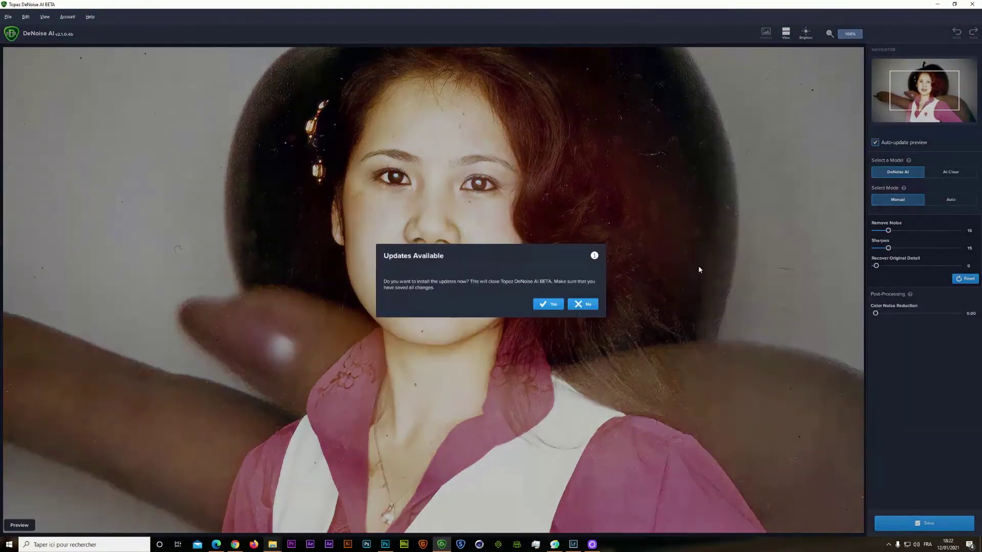
left_click(579, 305)
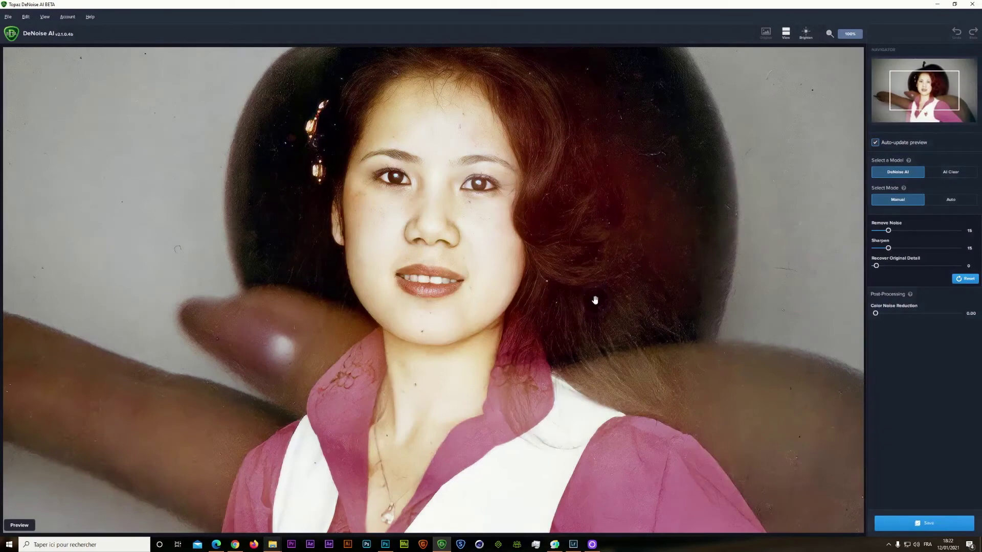
left_click(940, 172)
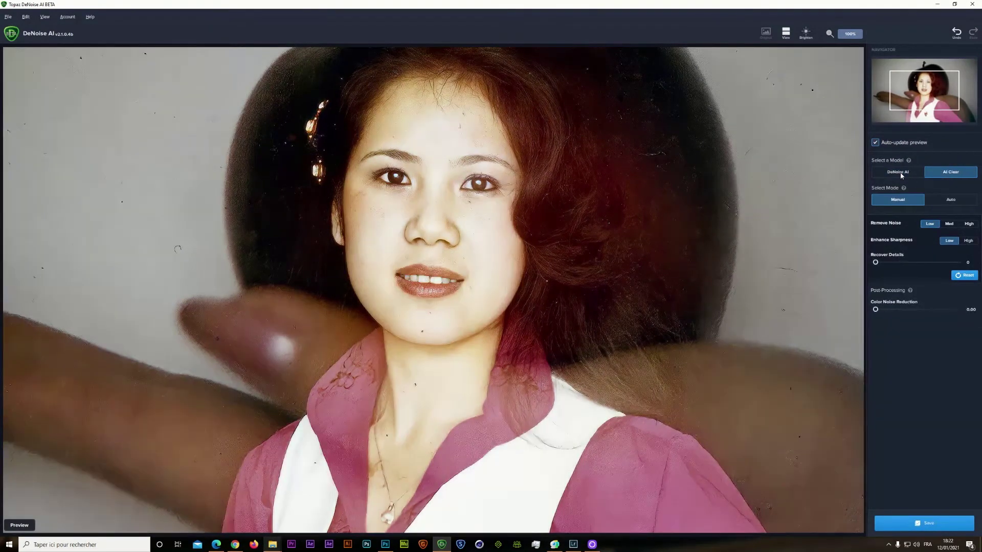
left_click(899, 173)
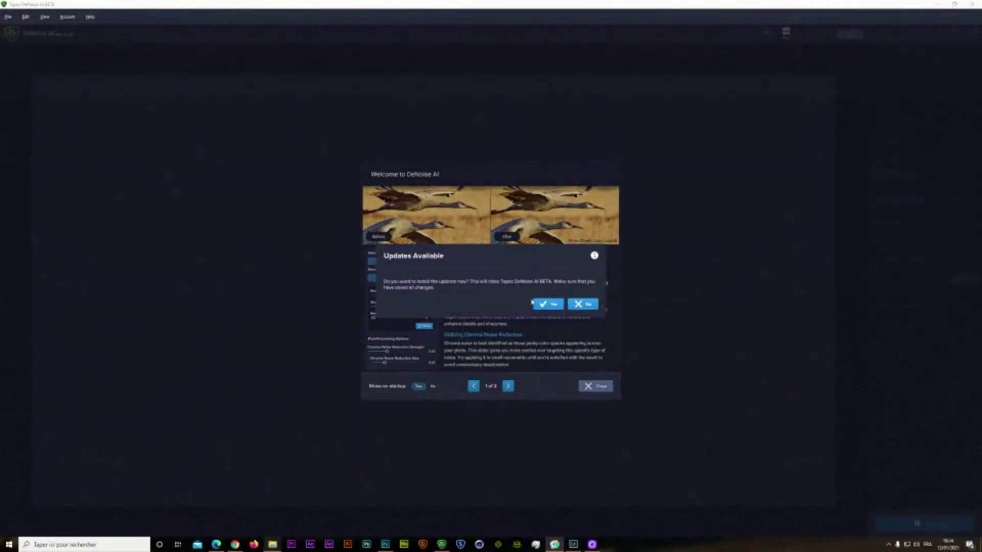
Step: Decline the update and close the welcome window of standalone DeNoise AI, and load IMG_20210102_123145.jpg from the file explorer
left_click(583, 305)
left_click(594, 388)
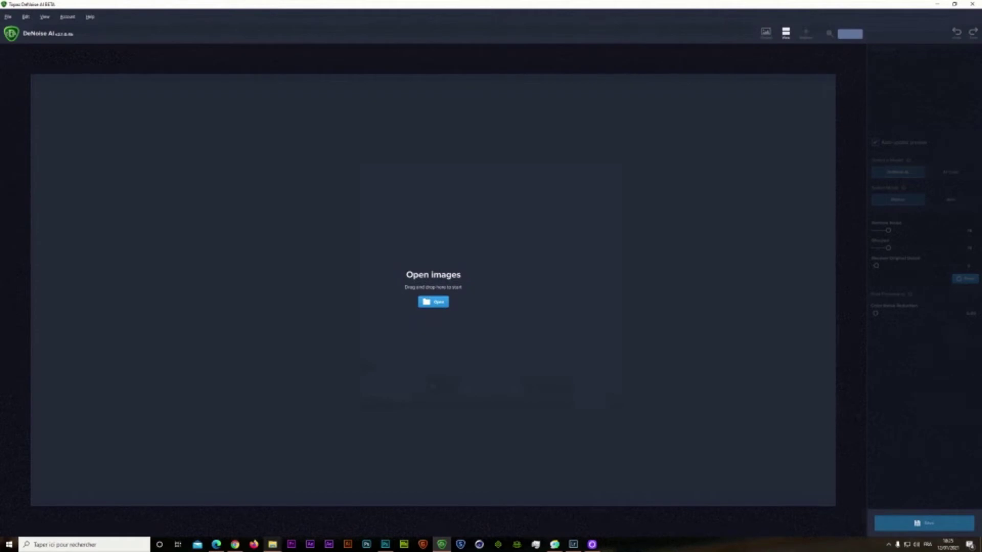
key("super+e")
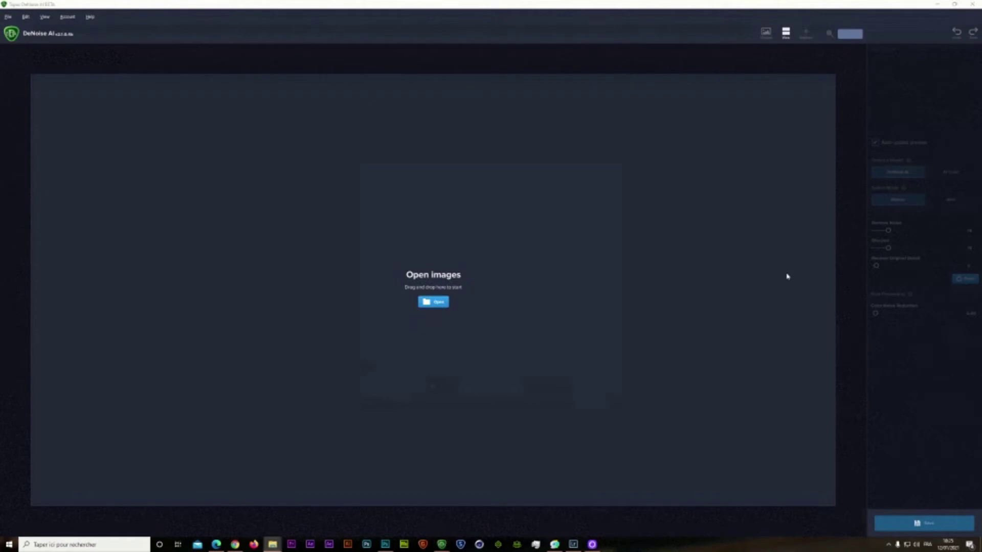
left_click_drag(787, 276, 436, 316)
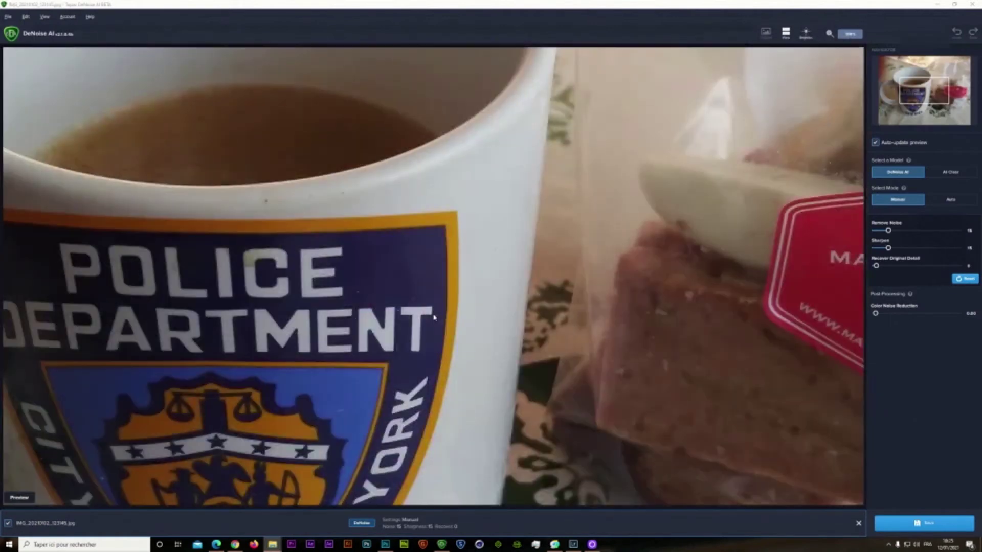
Step: Compare the denoised mug preview with the enlarged original in the Photos viewer, and close the viewer
left_click_drag(450, 206, 708, 423)
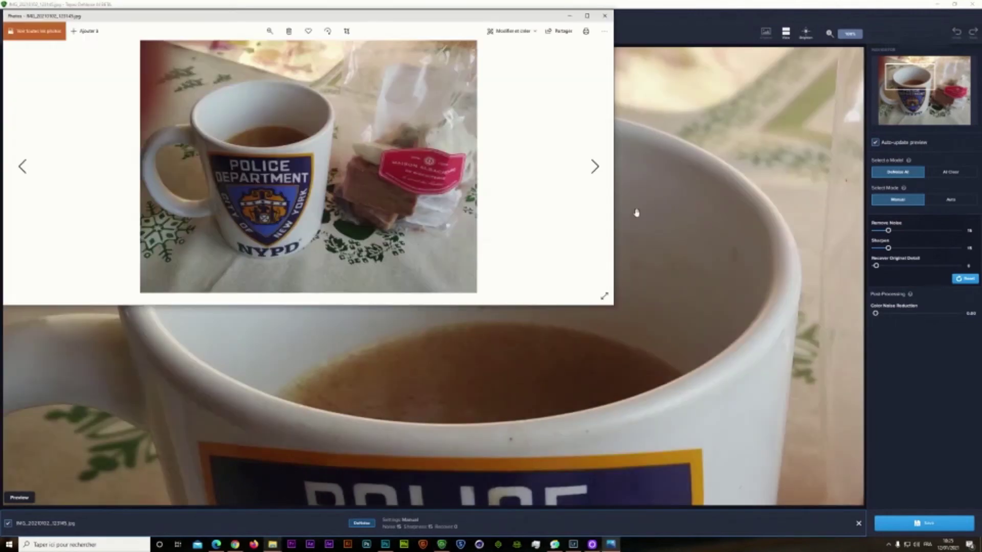
left_click(269, 31)
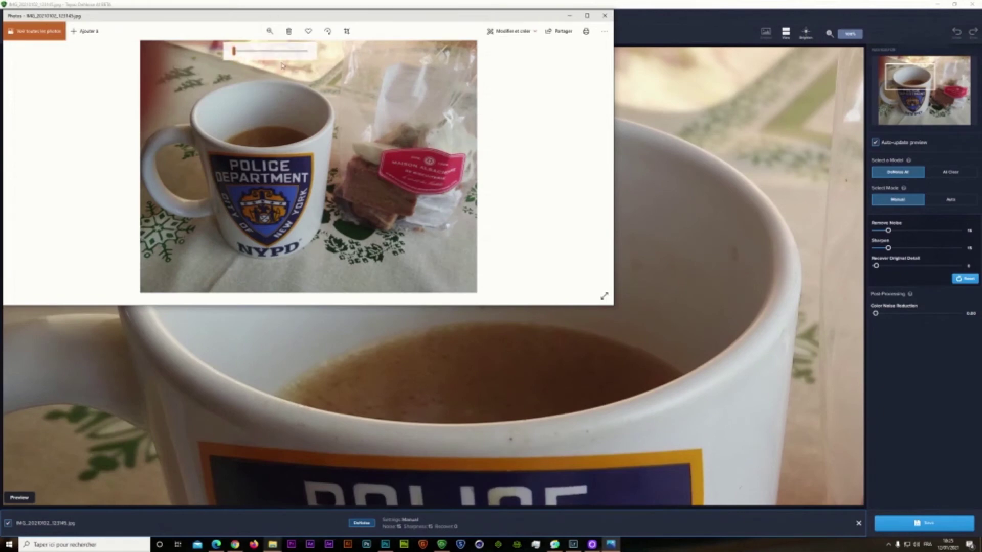
left_click_drag(233, 50, 235, 51)
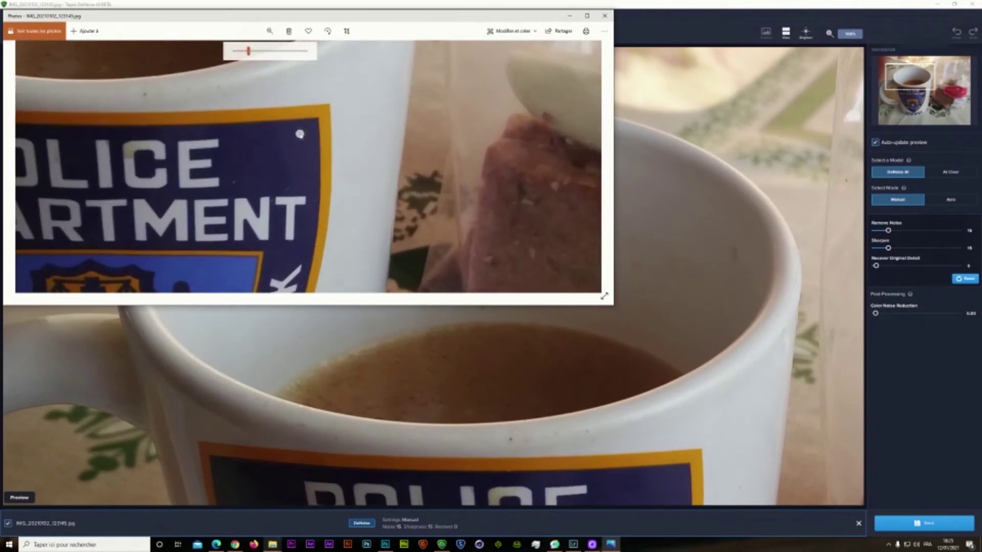
left_click_drag(288, 129, 399, 171)
left_click_drag(519, 23, 694, 294)
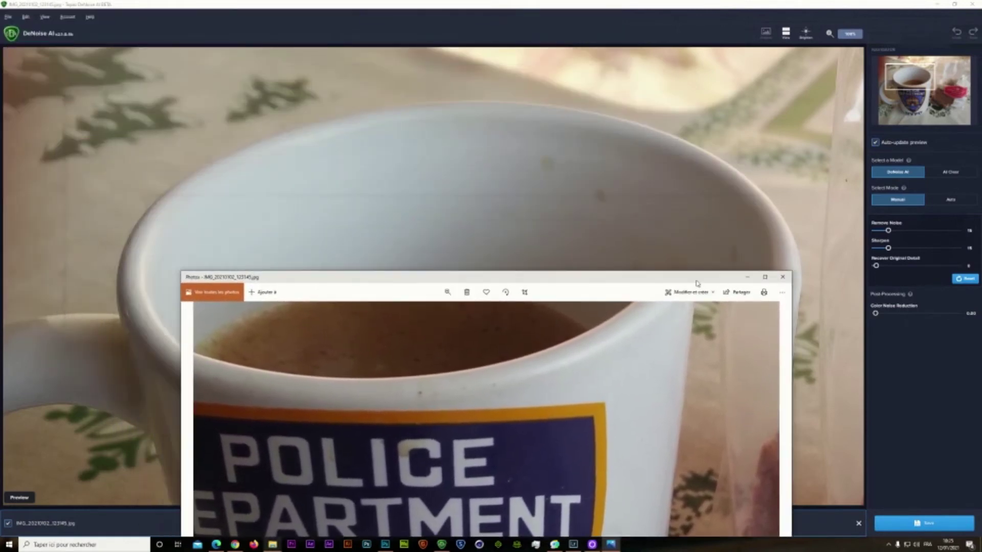
left_click_drag(699, 425, 703, 490)
left_click_drag(730, 370, 730, 397)
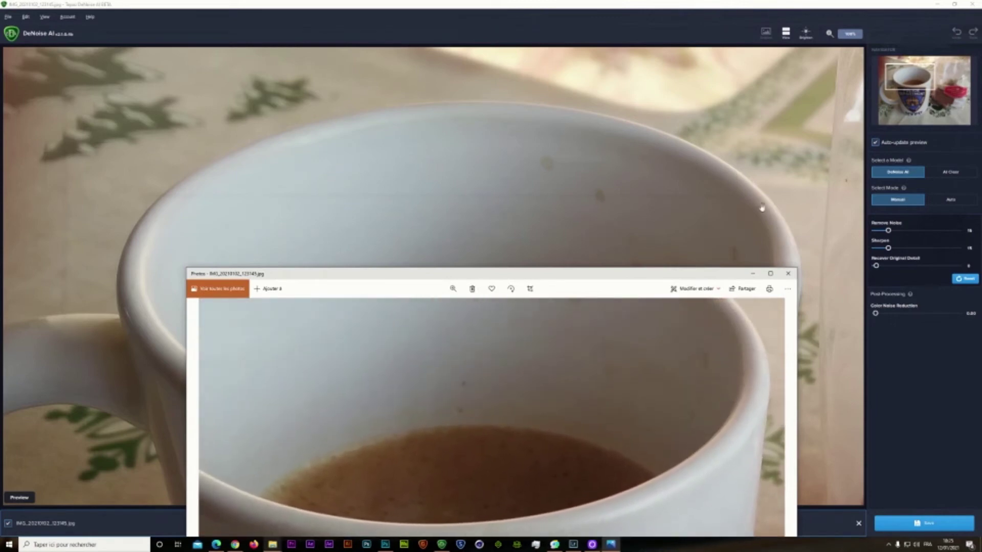
left_click_drag(704, 281, 504, 146)
left_click_drag(544, 329, 583, 164)
left_click(594, 140)
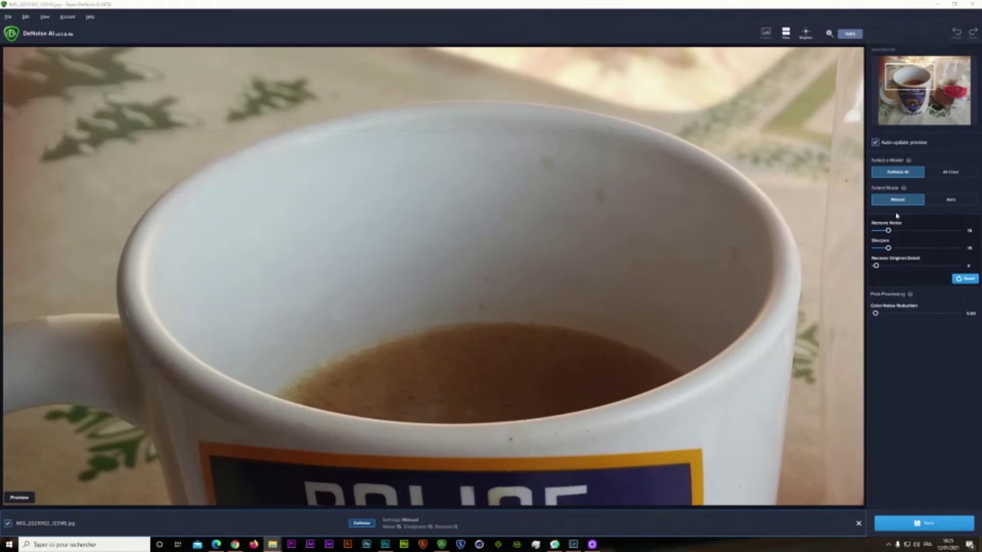
Step: Preview the mug photo with the AI Clear model in Auto mode, and close DeNoise AI without saving
left_click(942, 174)
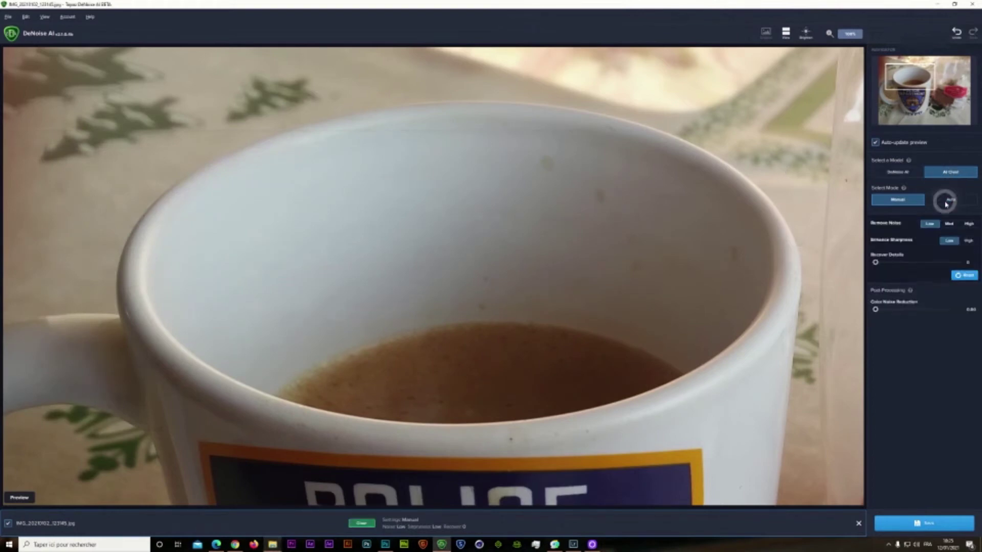
left_click(946, 203)
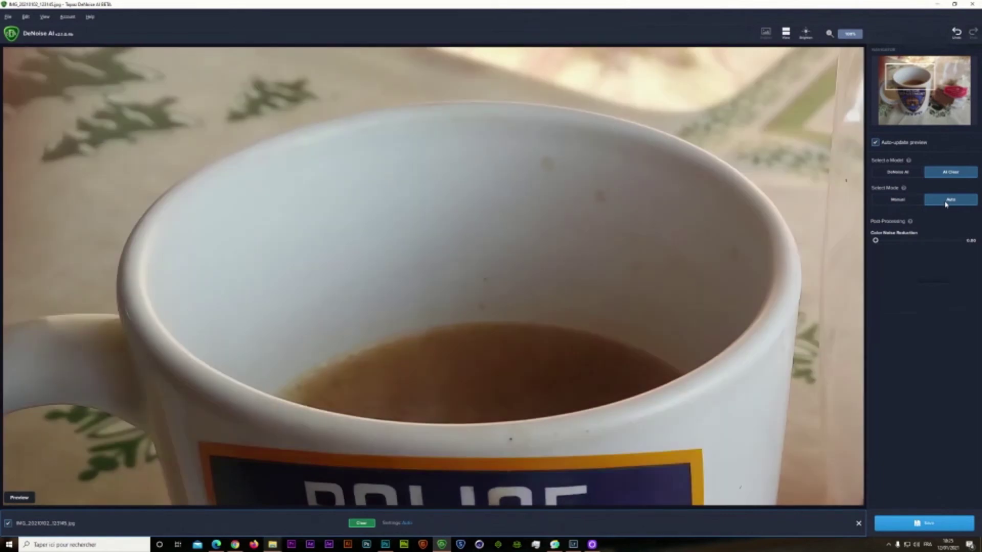
left_click(901, 203)
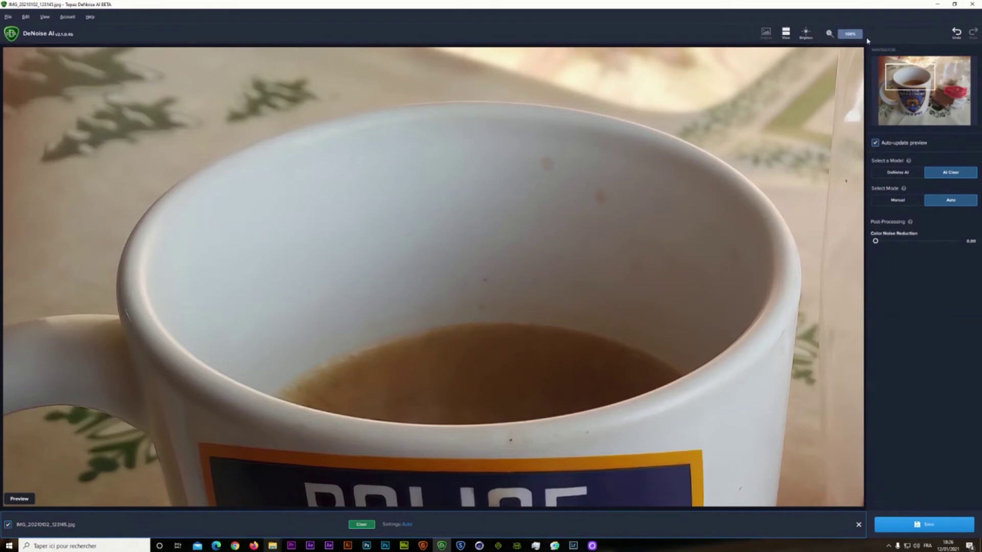
left_click(849, 35)
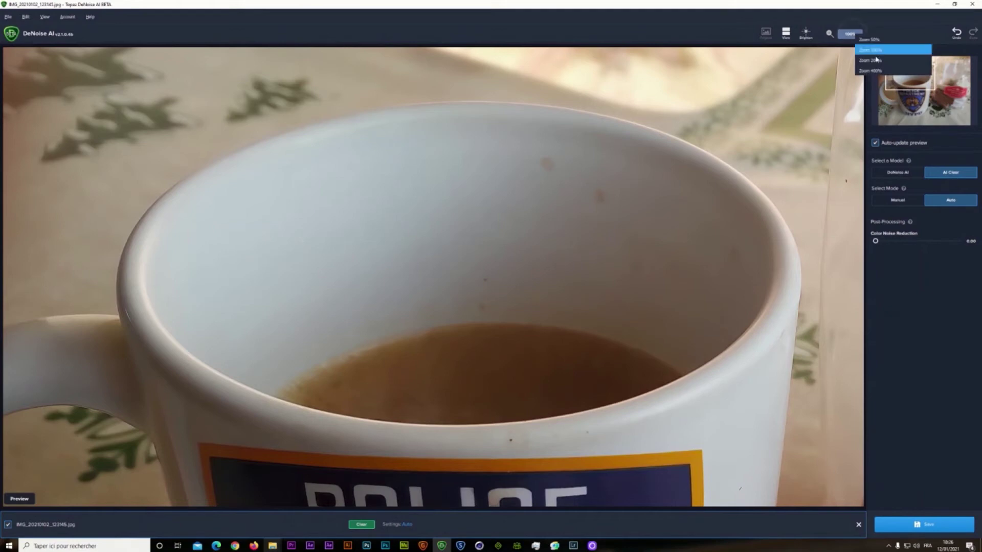
left_click(871, 40)
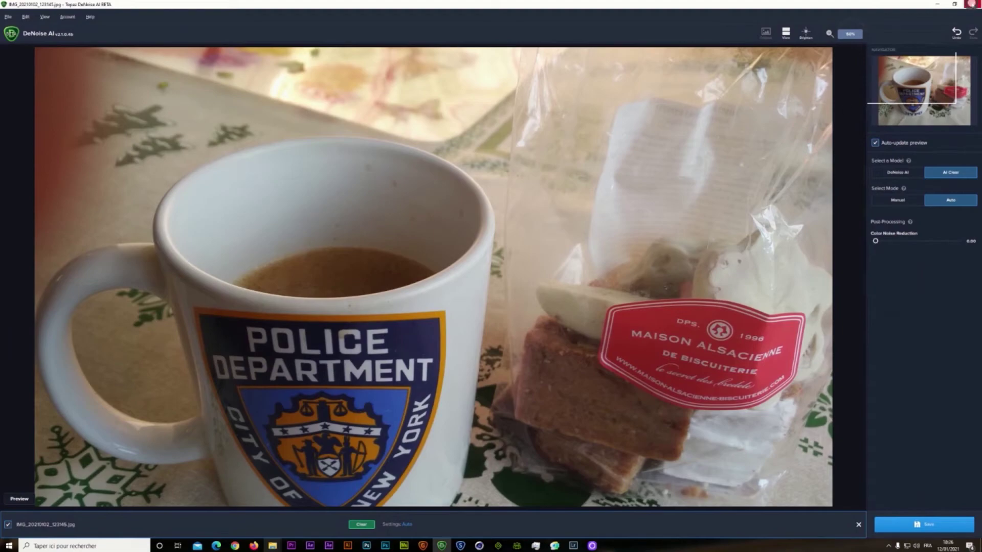
left_click(971, 4)
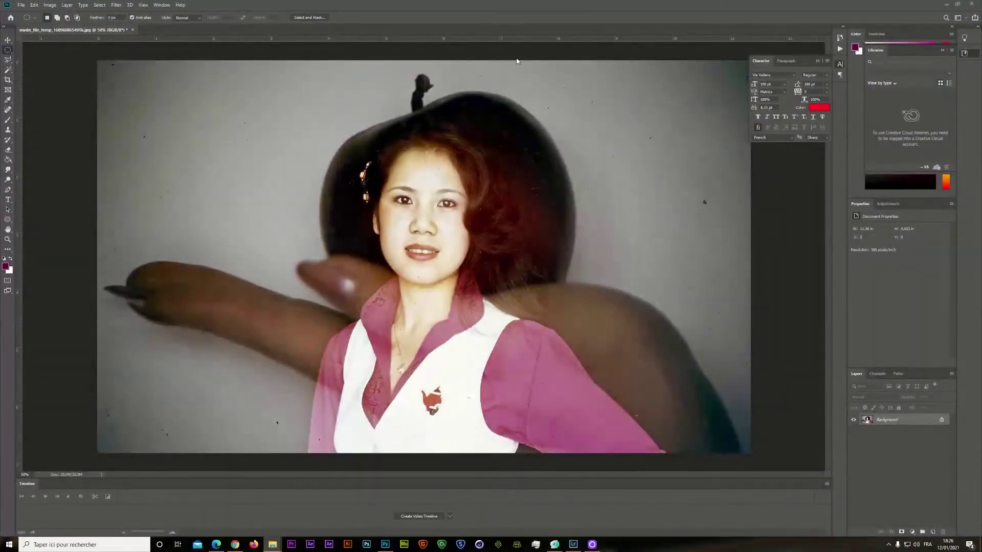
Step: Open Topaz Studio on the portrait from Photoshop and dismiss the interface introduction
left_click(117, 5)
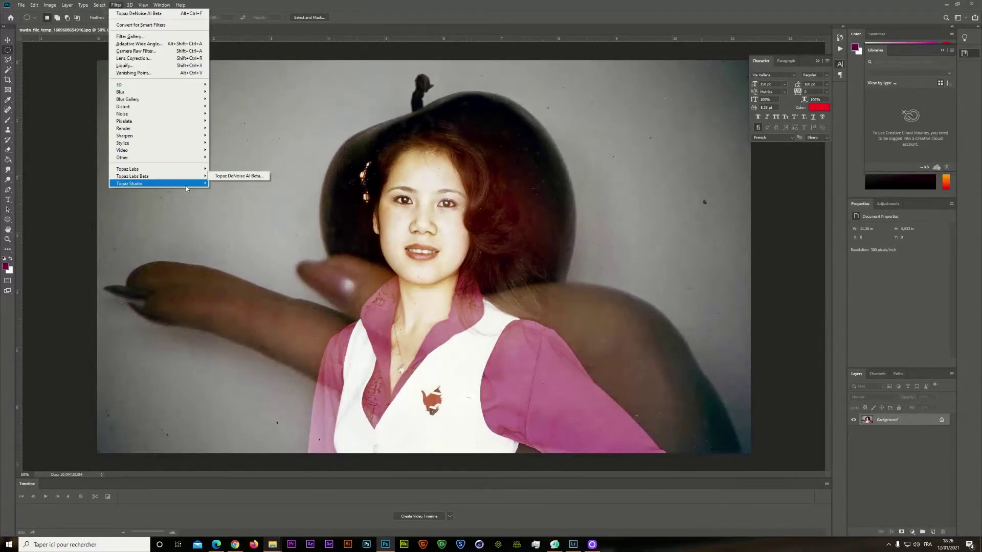
mouse_move(192, 185)
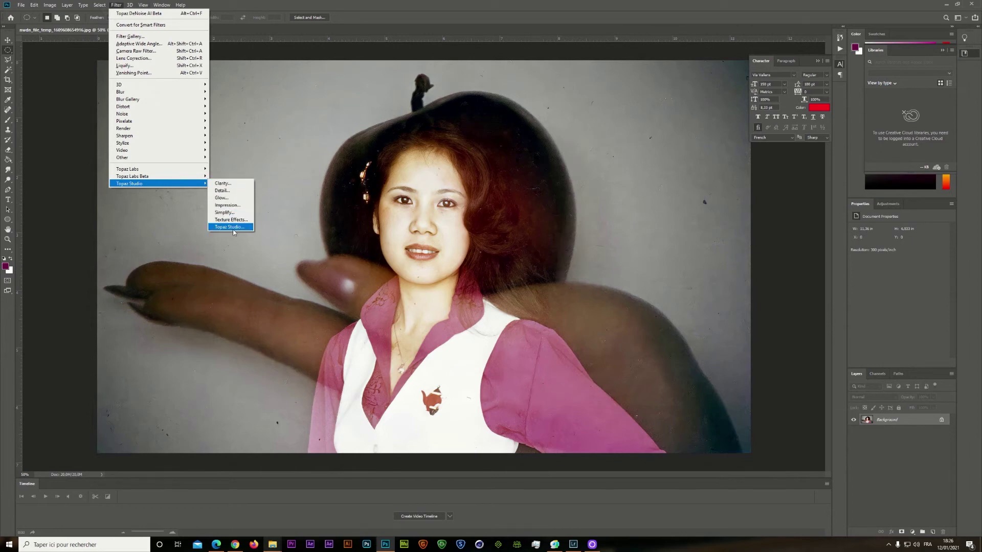
left_click(233, 230)
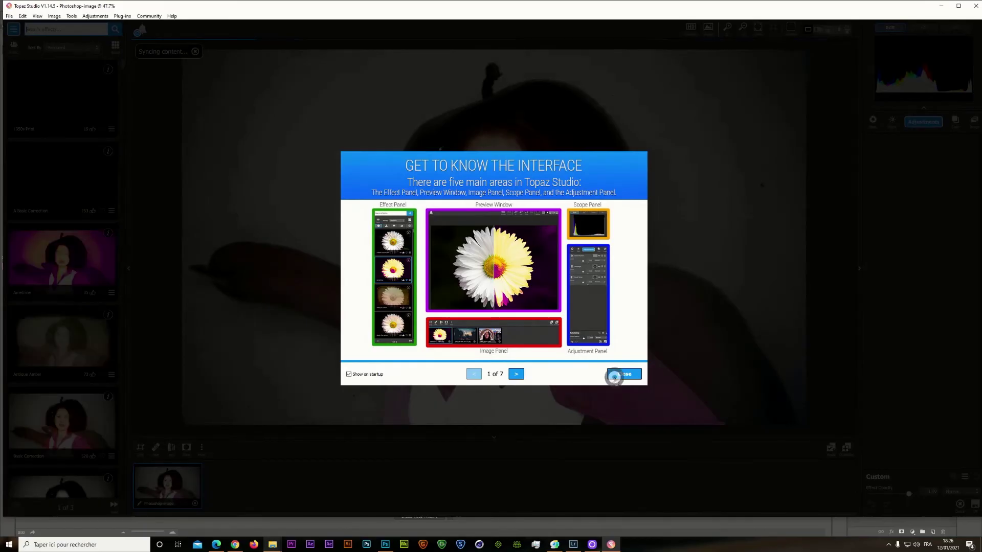
left_click(617, 377)
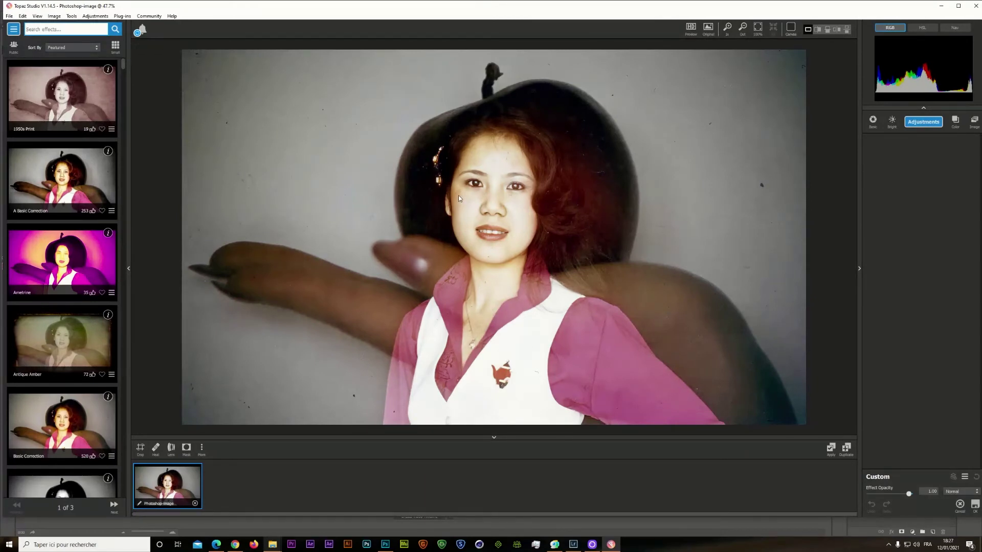
Step: Filter the effects to the Basic category under Studio and browse the effect thumbnails
left_click(13, 29)
left_click(37, 170)
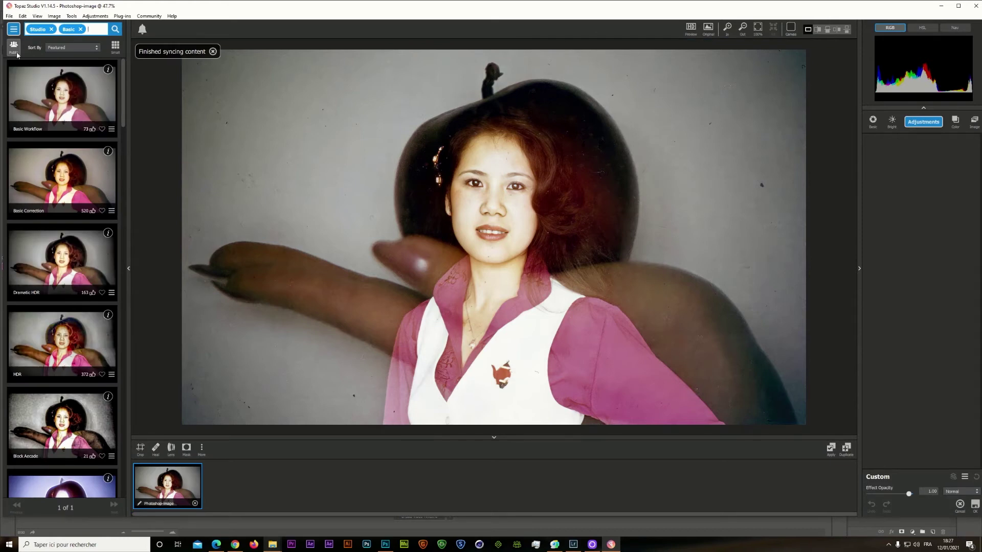
left_click(14, 29)
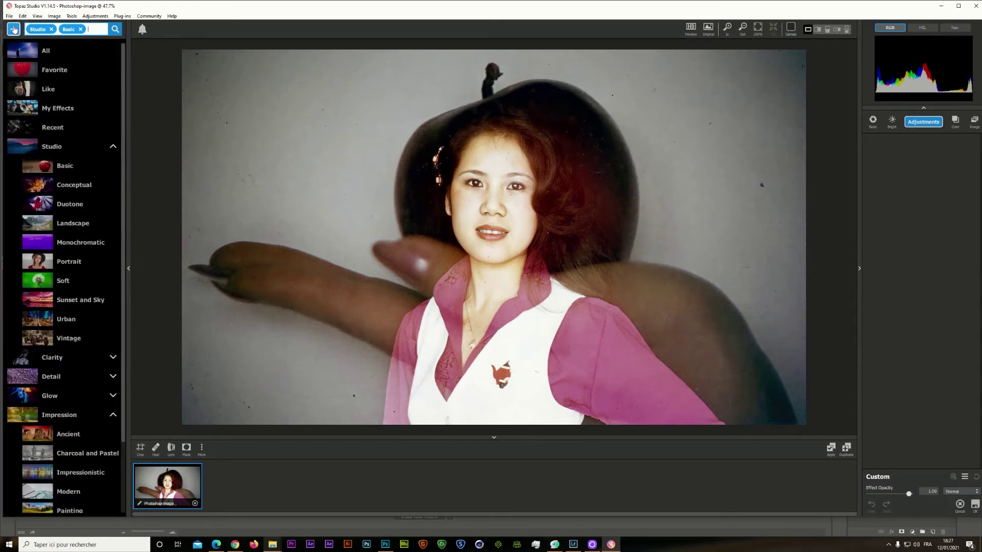
left_click(65, 166)
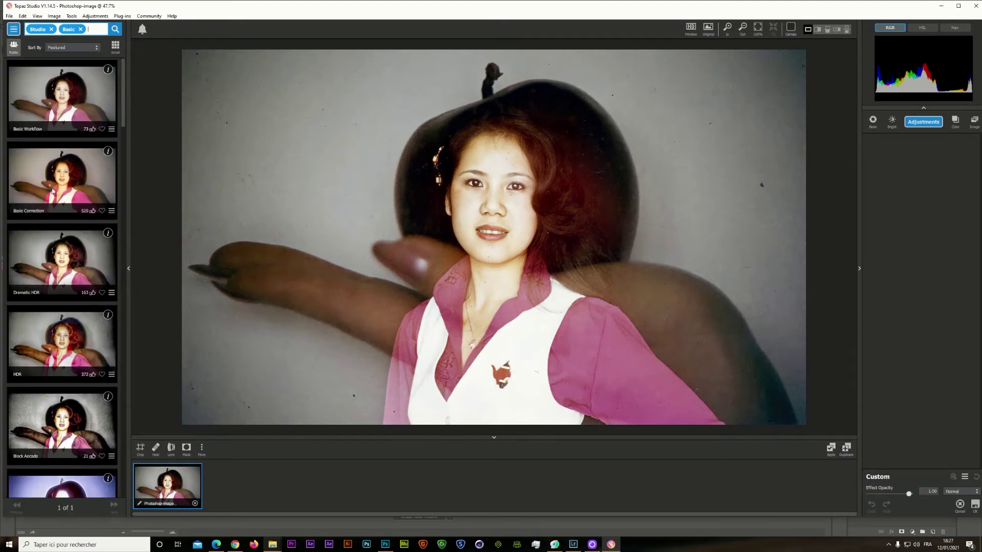
scroll(80, 323, "down", 1)
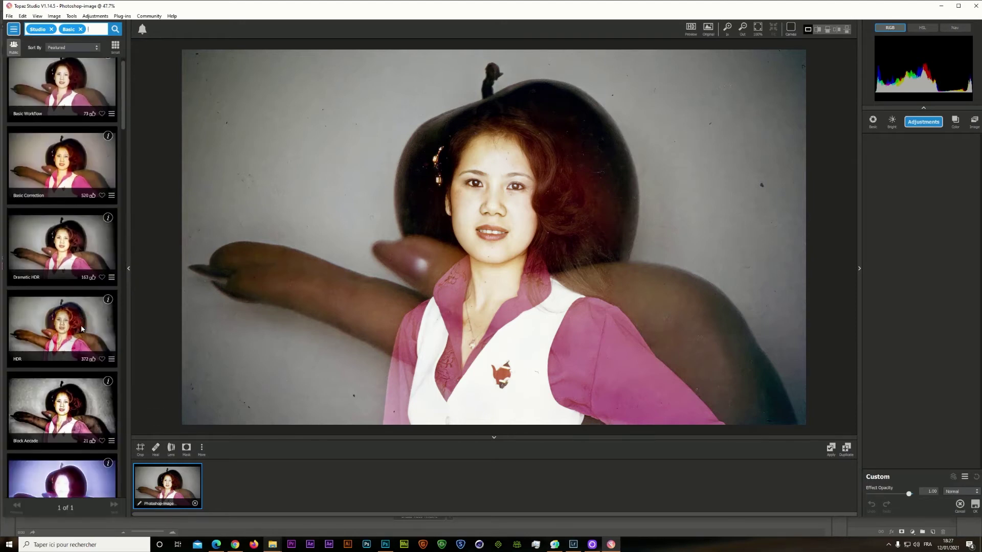
left_click_drag(127, 113, 129, 330)
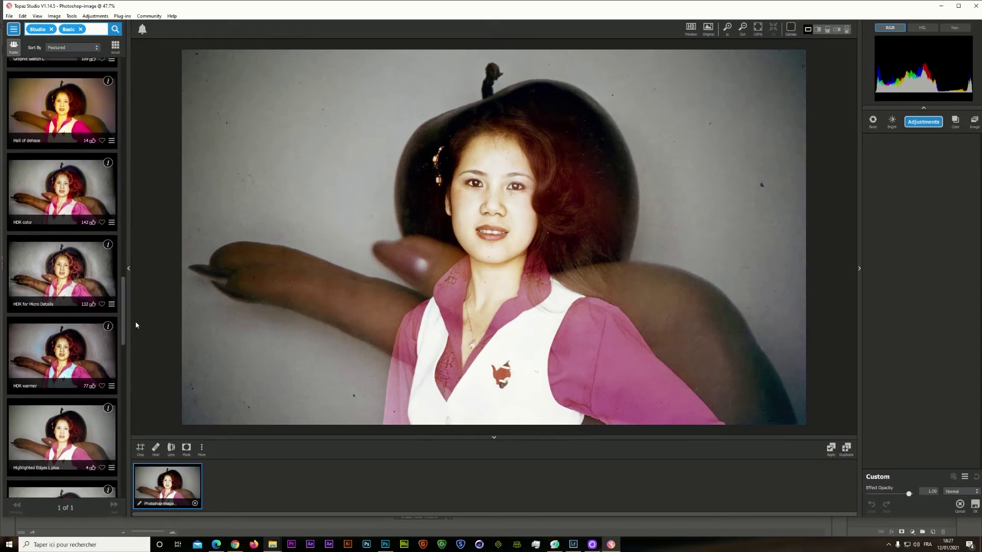
left_click(124, 292)
left_click_drag(125, 292, 126, 385)
scroll(127, 385, "up", 10)
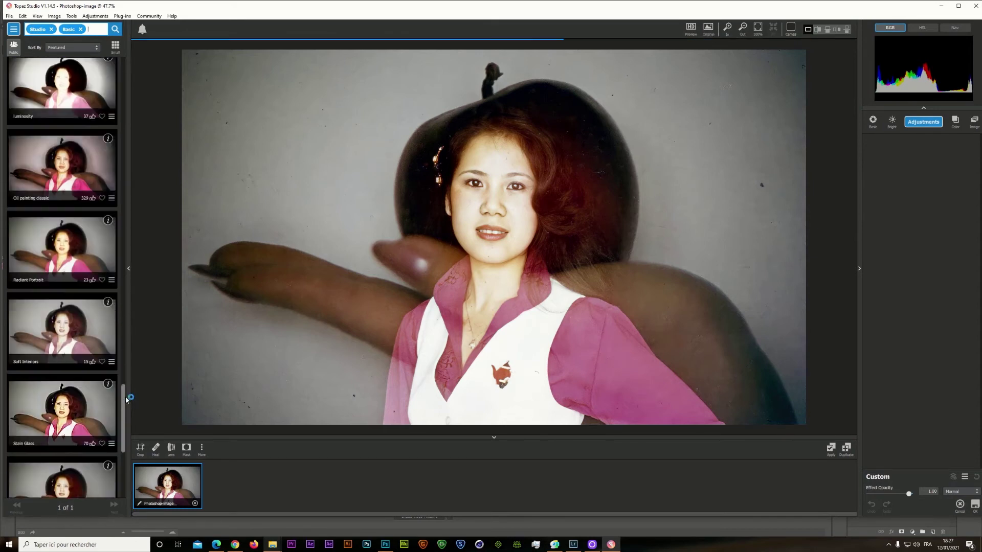
Step: Remove the Studio and Basic filters from the effect search to list all effects
left_click(14, 31)
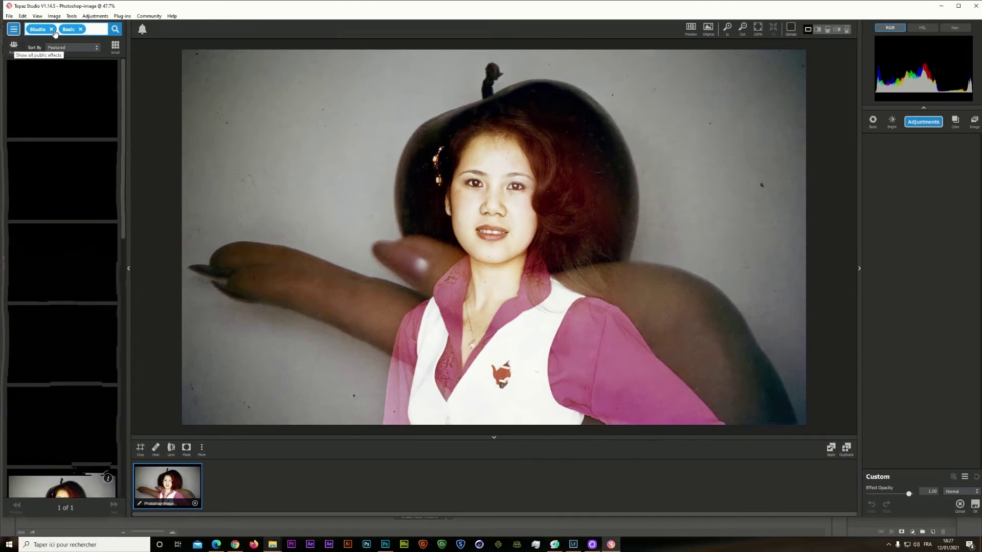
left_click(80, 29)
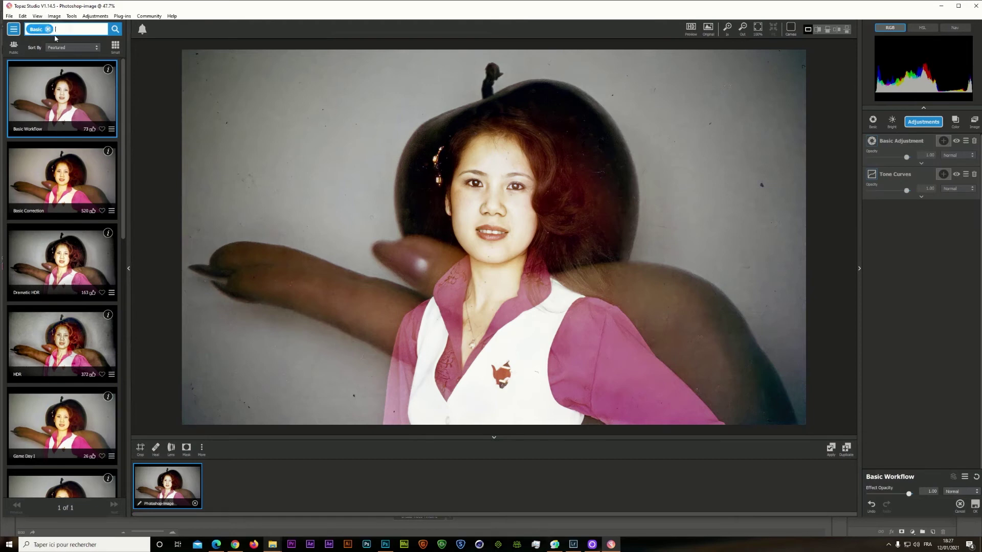
key("BackSpace")
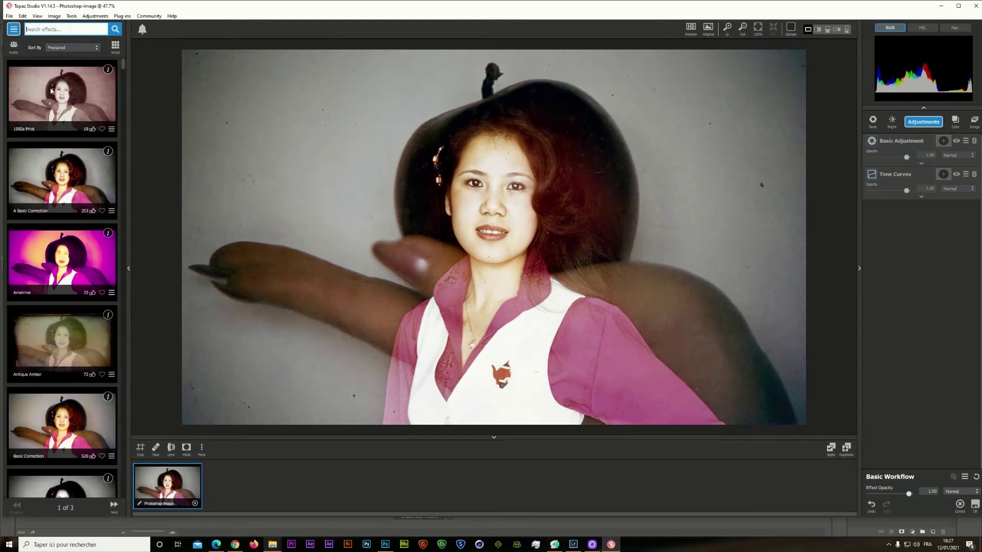
Step: Search the effects for "enhanced" and clear that search filter
type("enhanced")
key("Return")
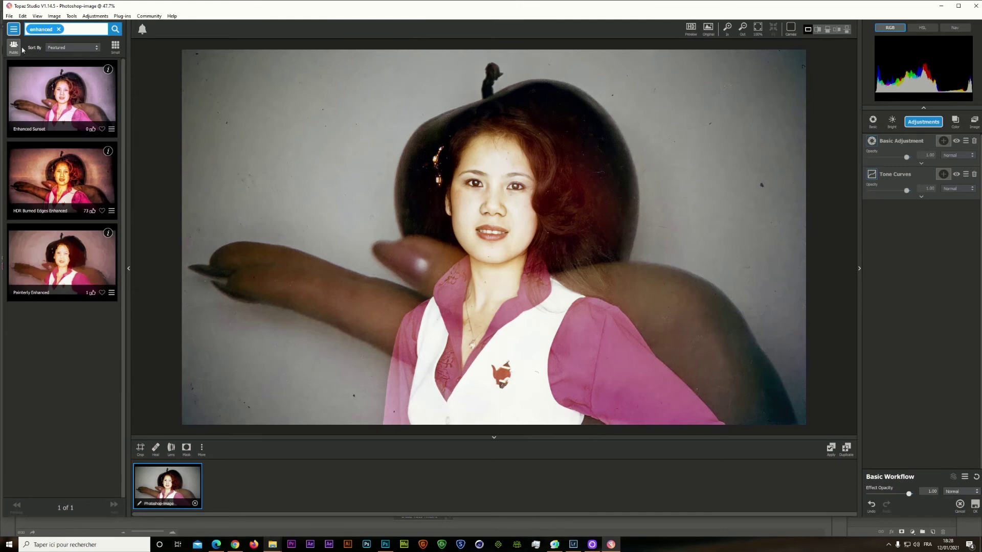
left_click(13, 28)
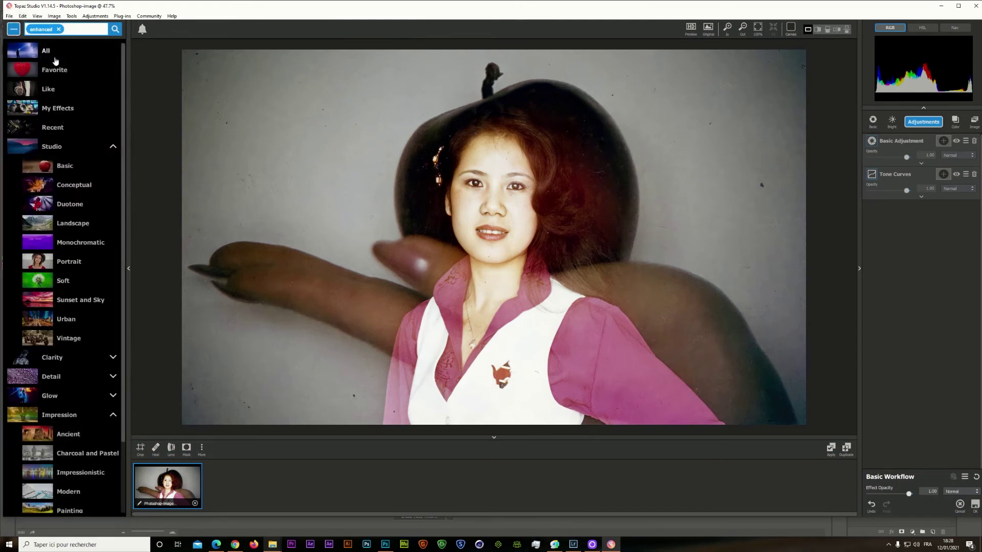
left_click(59, 29)
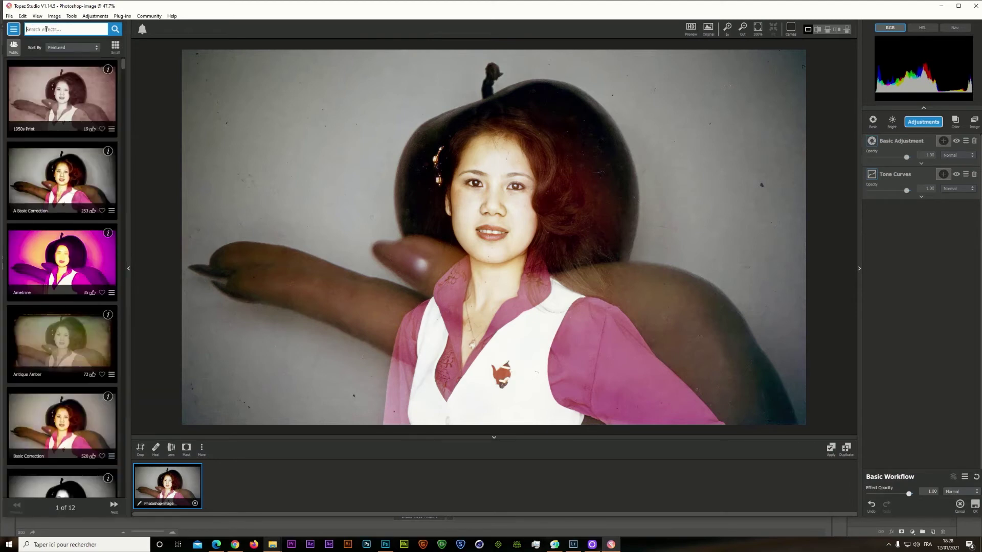
Step: Apply the Feature Enhancement I effect from the Detail category to the portrait, comparing it with the original before accepting
left_click(14, 30)
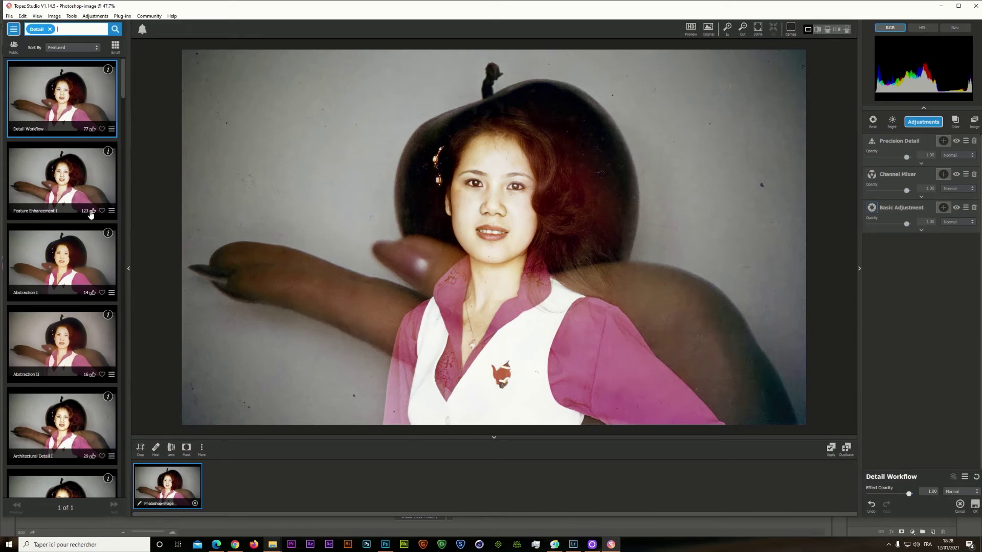
left_click(65, 180)
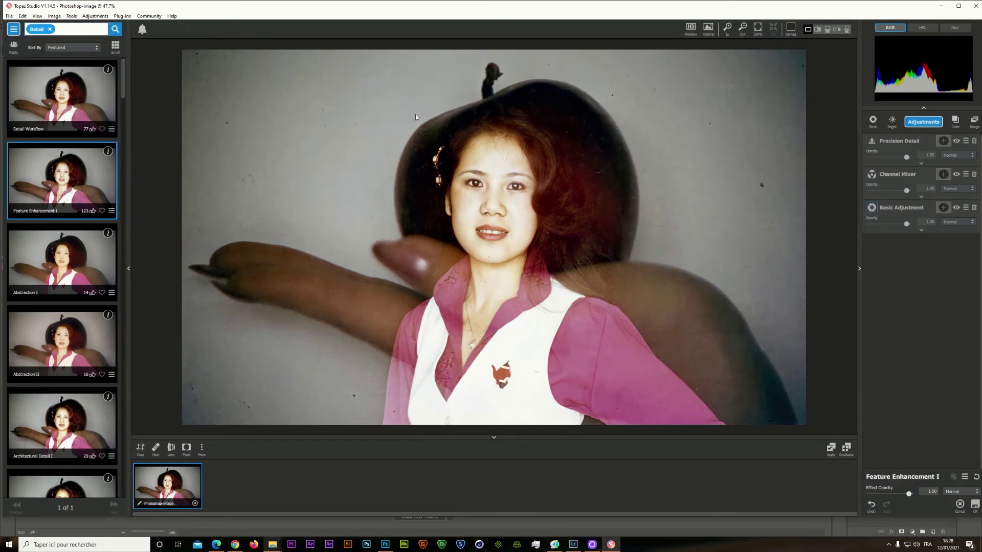
left_click(708, 29)
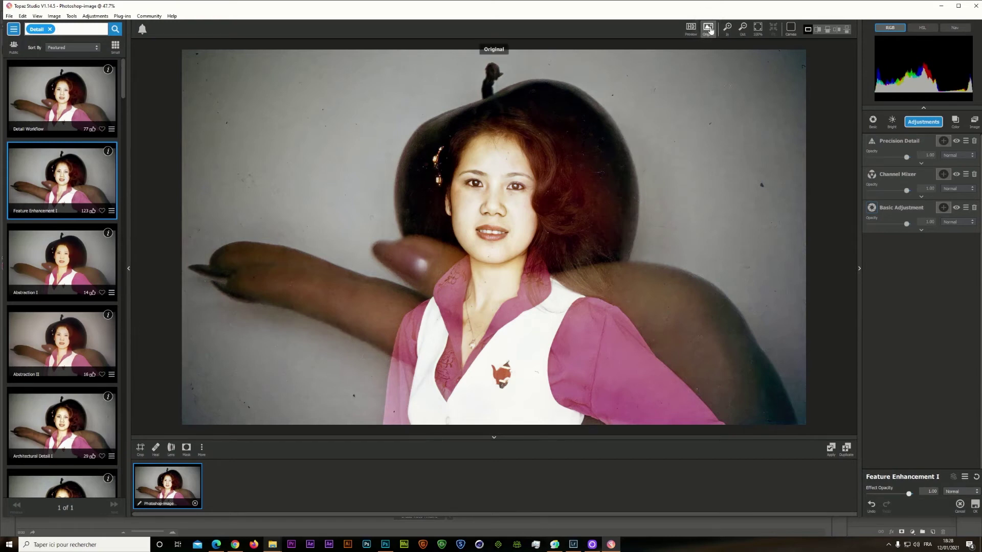
left_click(709, 30)
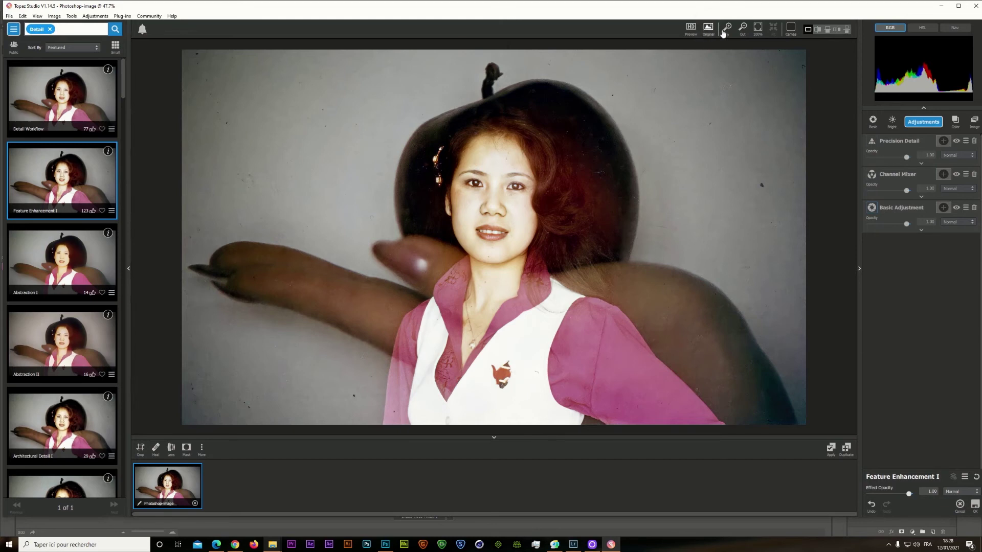
left_click(692, 29)
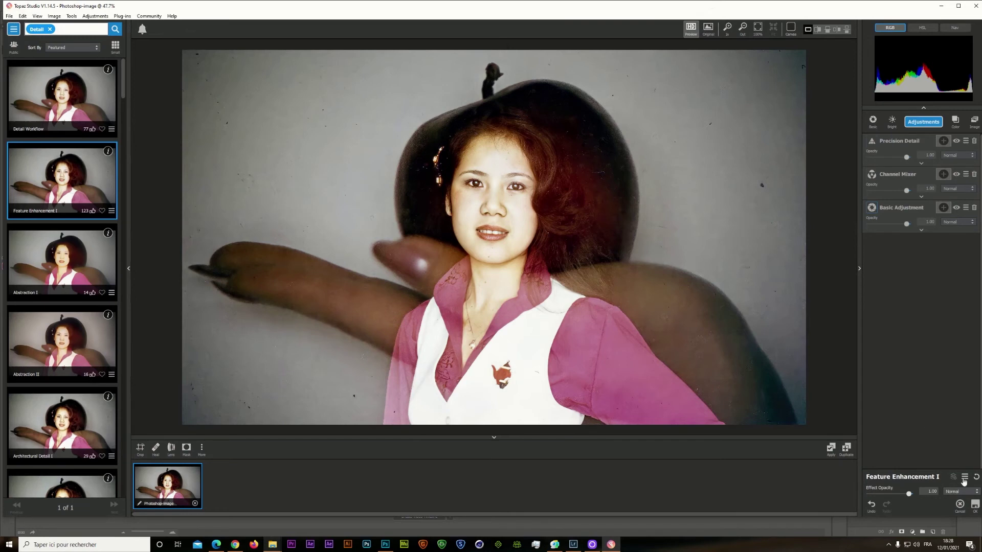
left_click(975, 505)
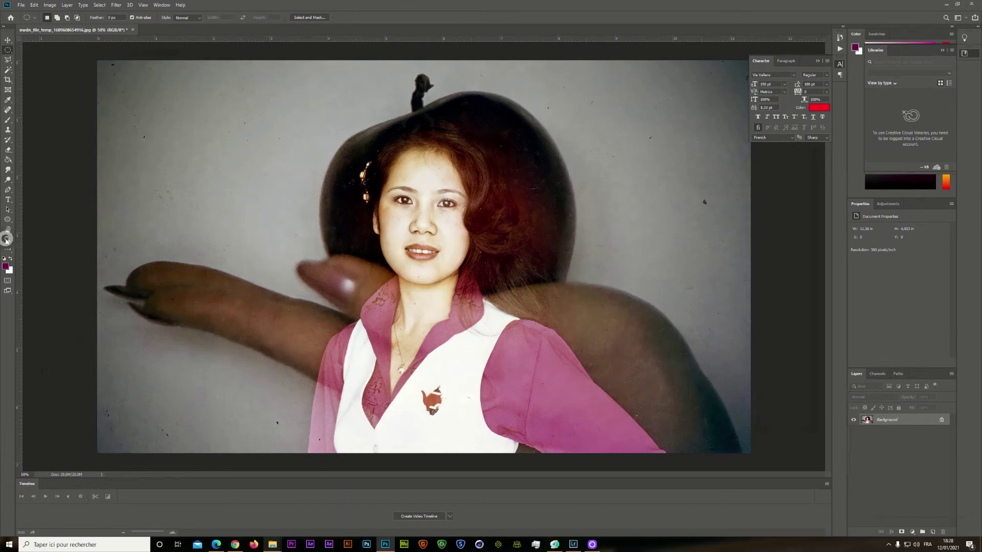
Step: Inspect the portrait's face up close in Photoshop, and save the image as a progressive JPEG at Maximum quality 12
key("z")
left_click(450, 203)
left_click(450, 204)
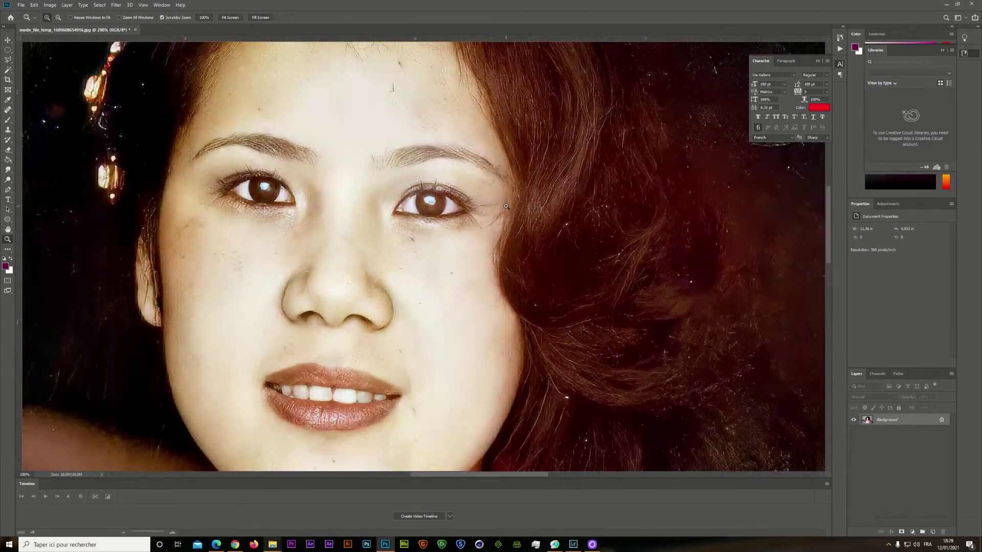
key("ctrl+0")
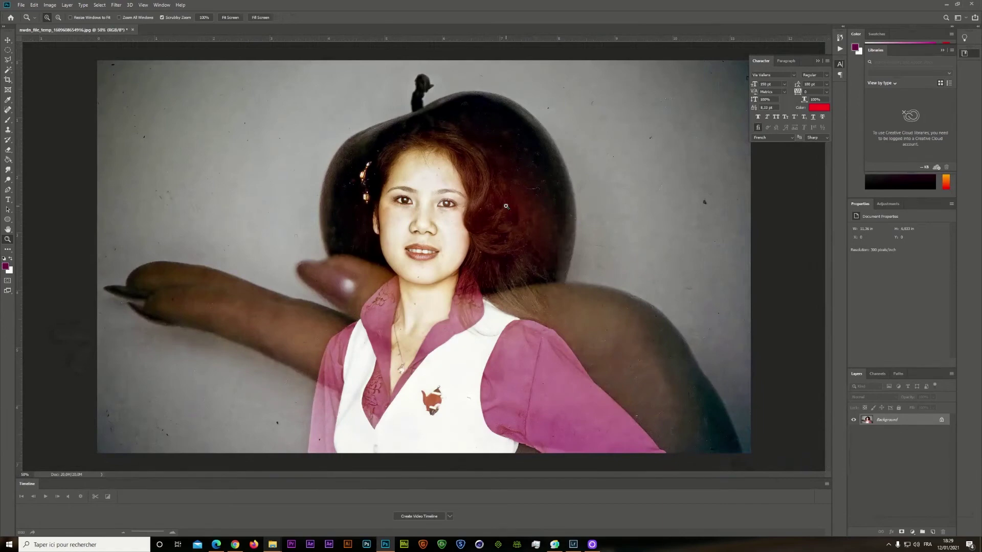
left_click(21, 5)
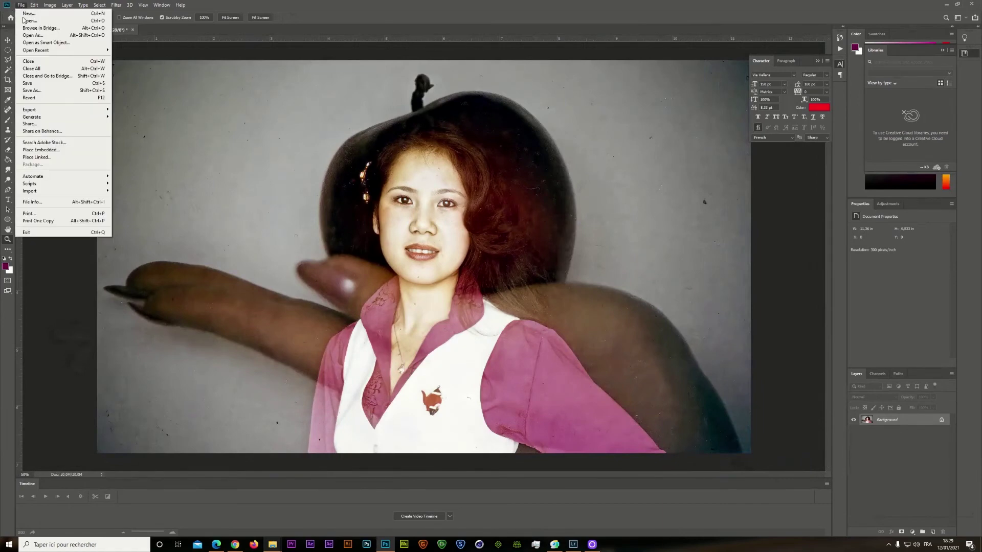
left_click(30, 82)
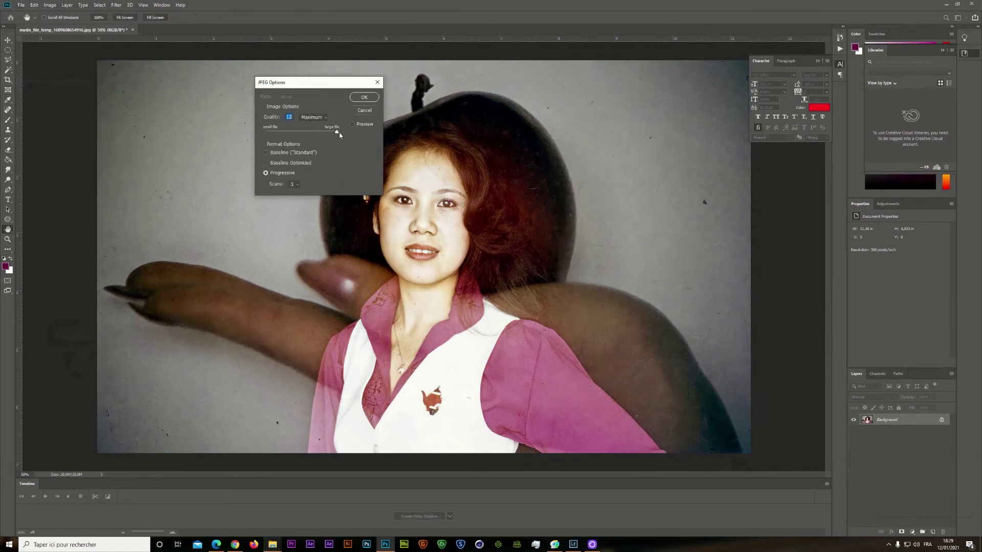
left_click(367, 95)
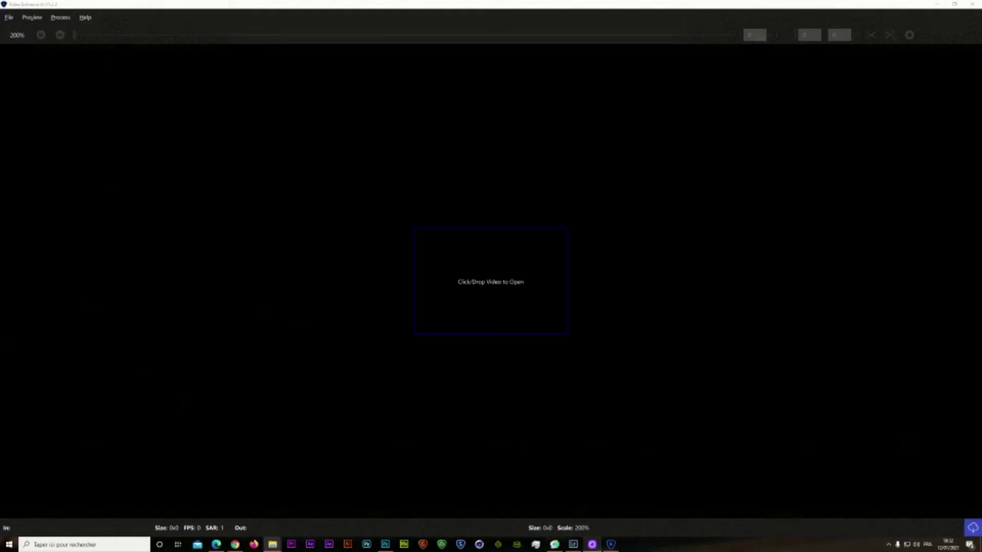
Step: Load the space station video in Video Enhance AI to preview frame 1015, and quit the program without processing
left_click_drag(981, 221, 486, 284)
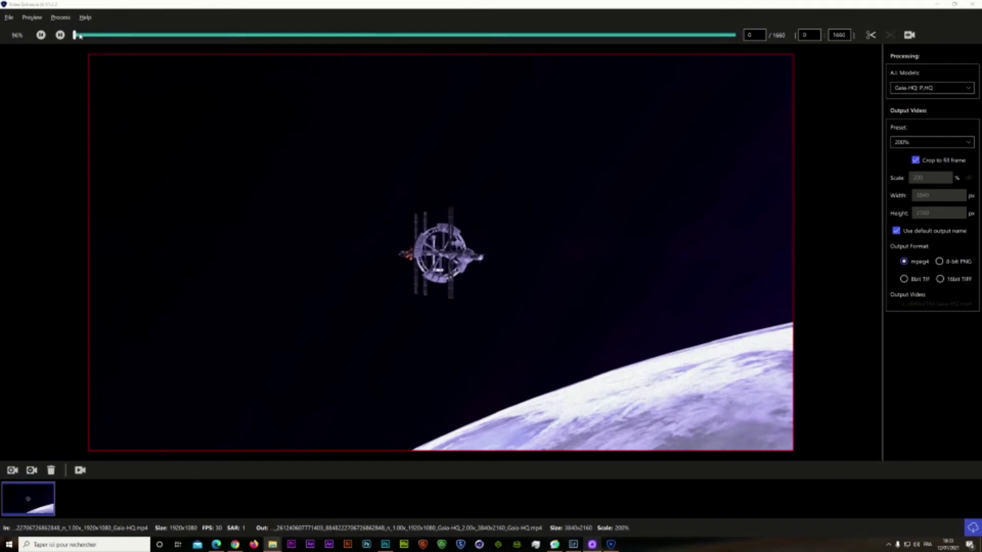
left_click_drag(79, 35, 479, 76)
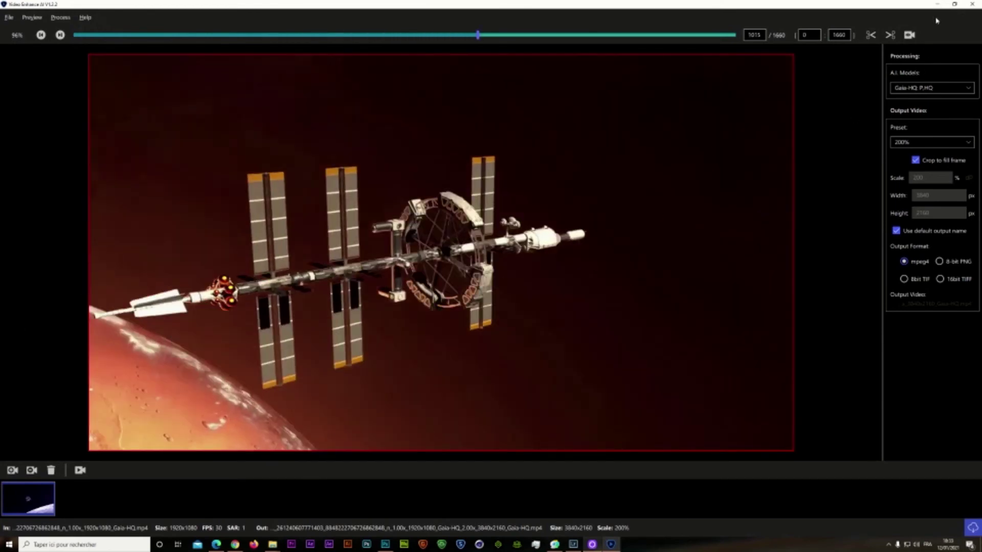
left_click(972, 4)
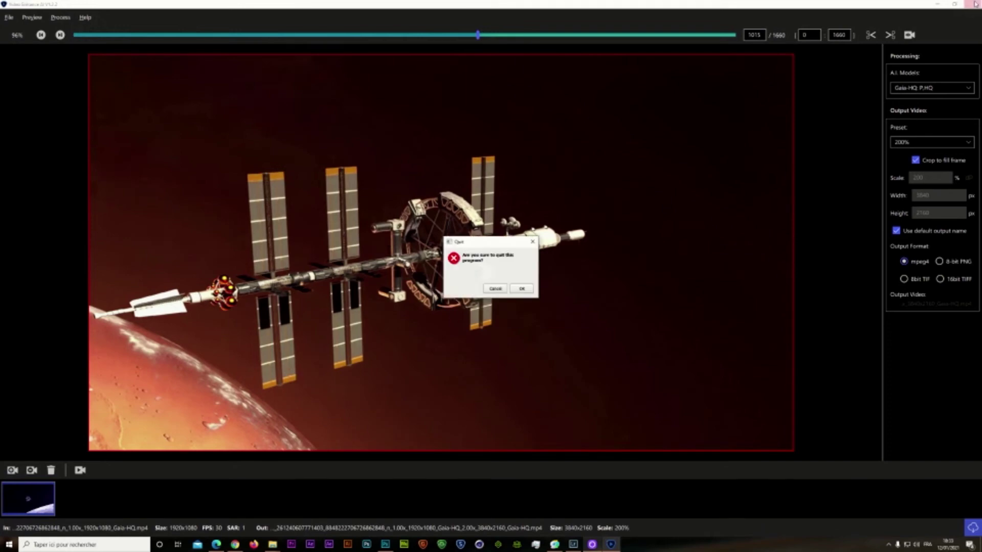
left_click(524, 290)
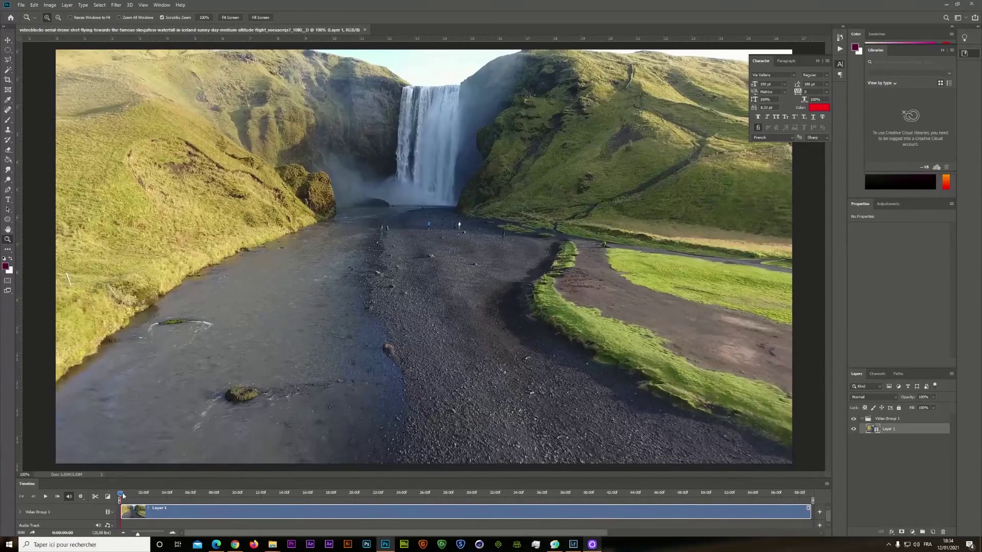
Step: Open the waterfall video layer in Topaz Studio from Photoshop, and filter the effects to Charcoal and Pastel under Impression
mouse_move(120, 493)
left_mouse_down()
mouse_move(144, 499)
mouse_move(133, 503)
left_mouse_up()
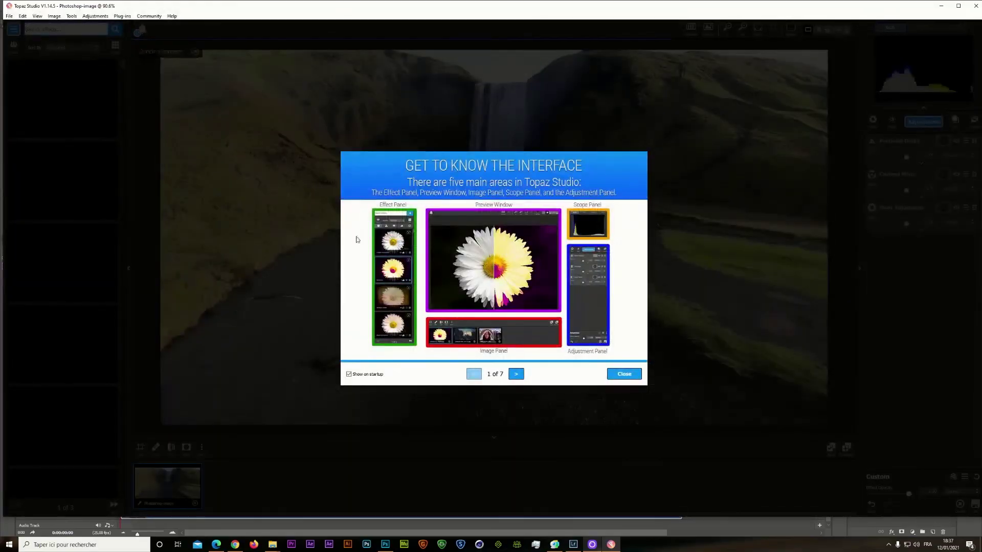
left_click(620, 374)
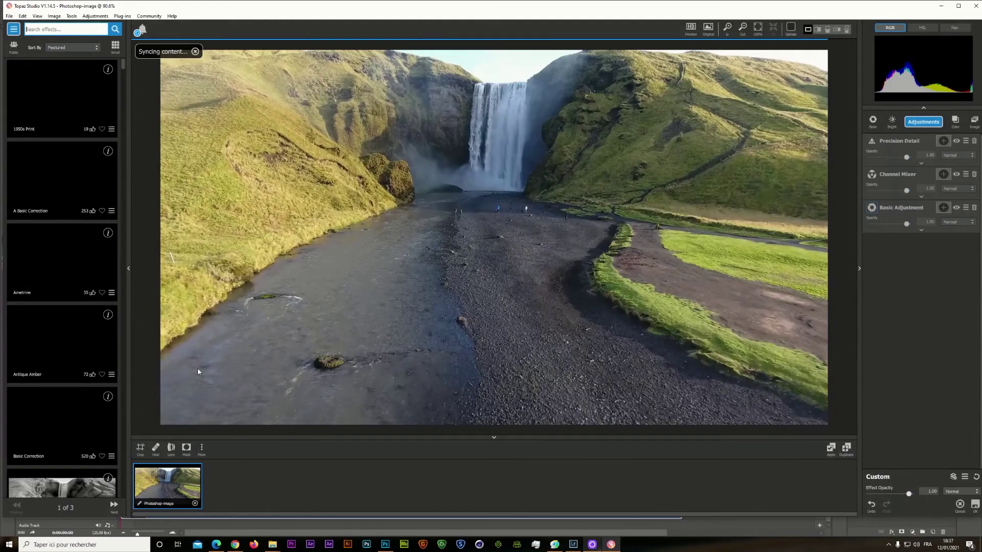
left_click(13, 28)
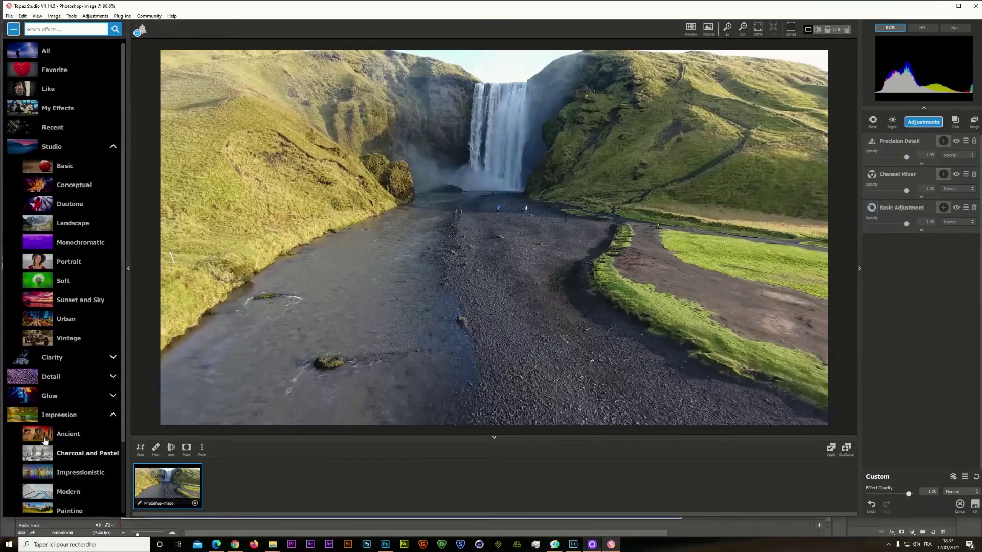
left_click(45, 451)
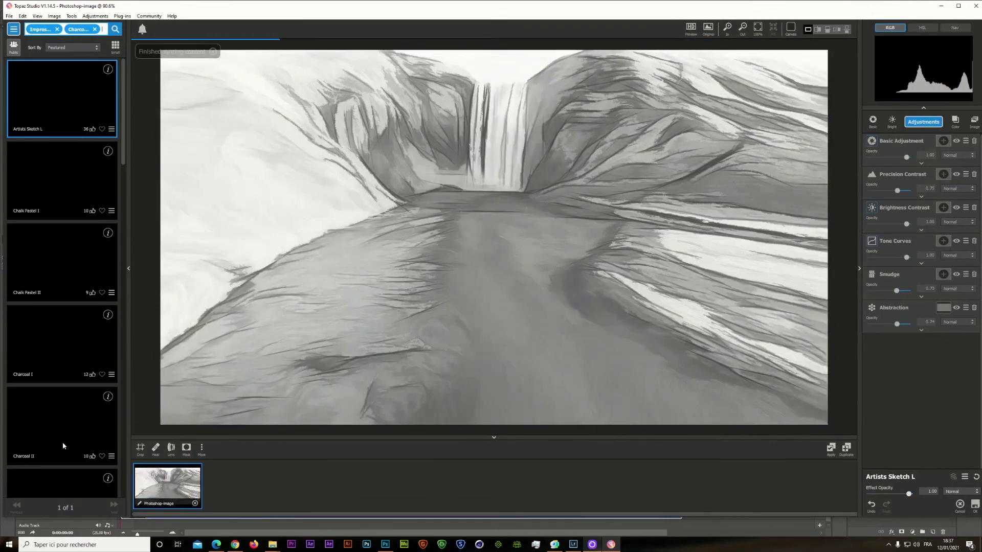
Step: Browse the charcoal and pastel effects, and apply Artists Sketch L to the waterfall frame
scroll(64, 443, "down", 8)
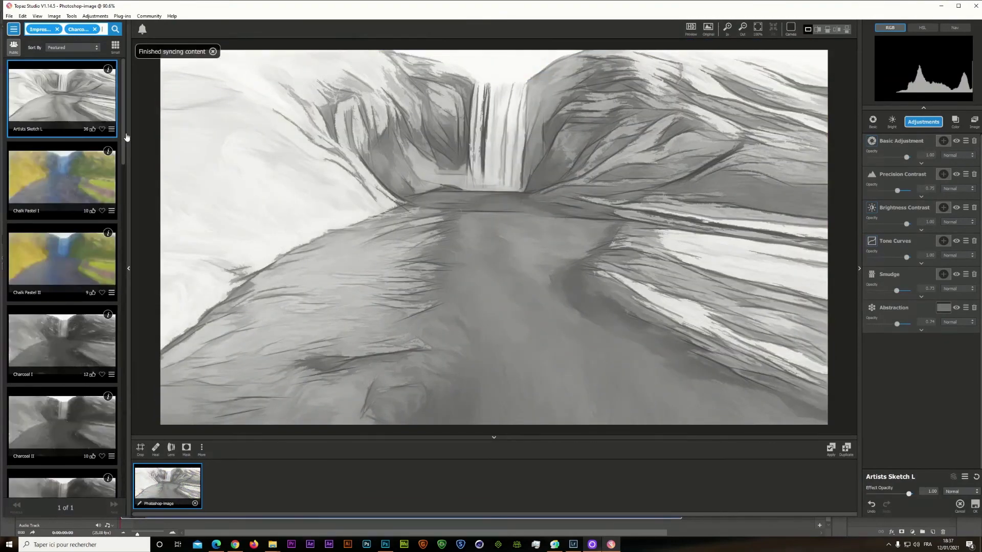
scroll(127, 283, "down", 3)
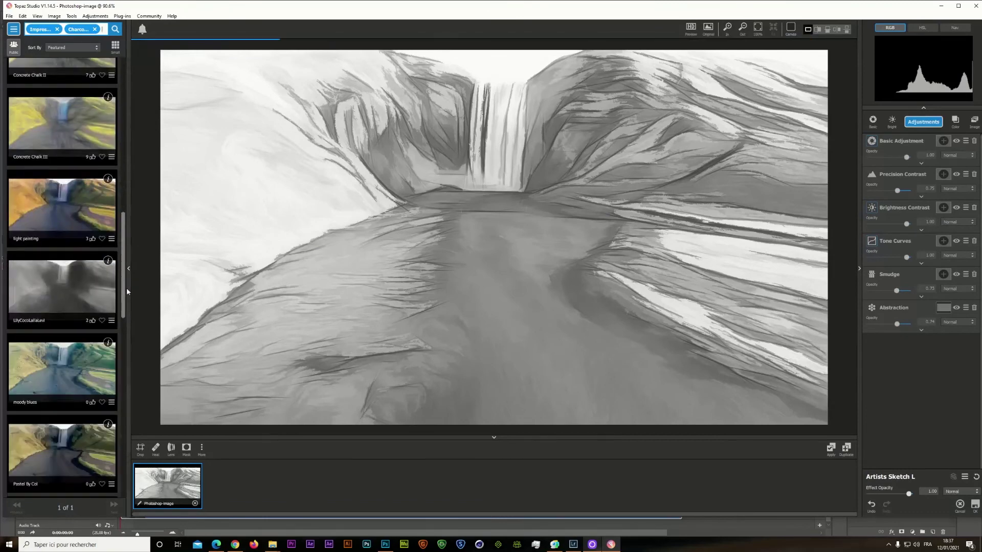
scroll(127, 290, "down", 3)
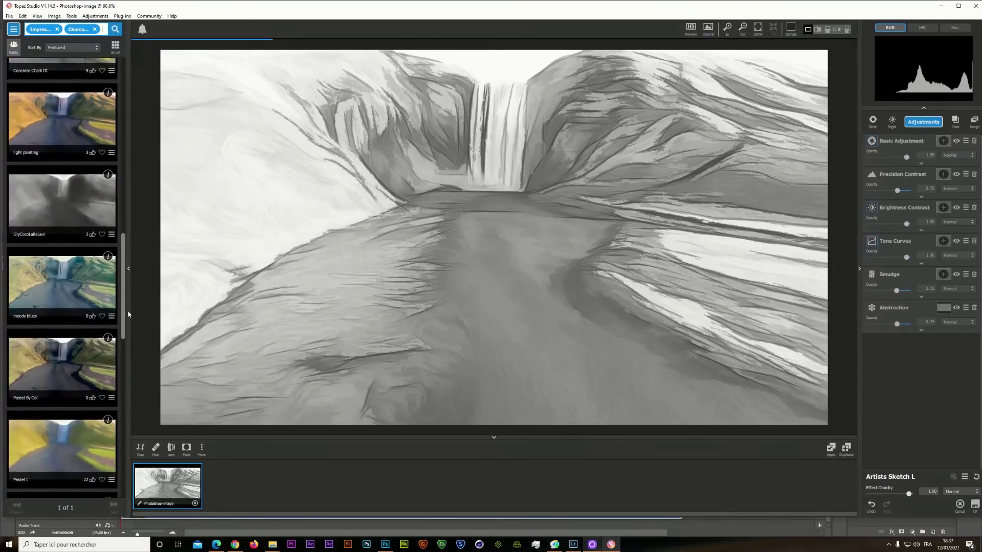
scroll(128, 314, "down", 12)
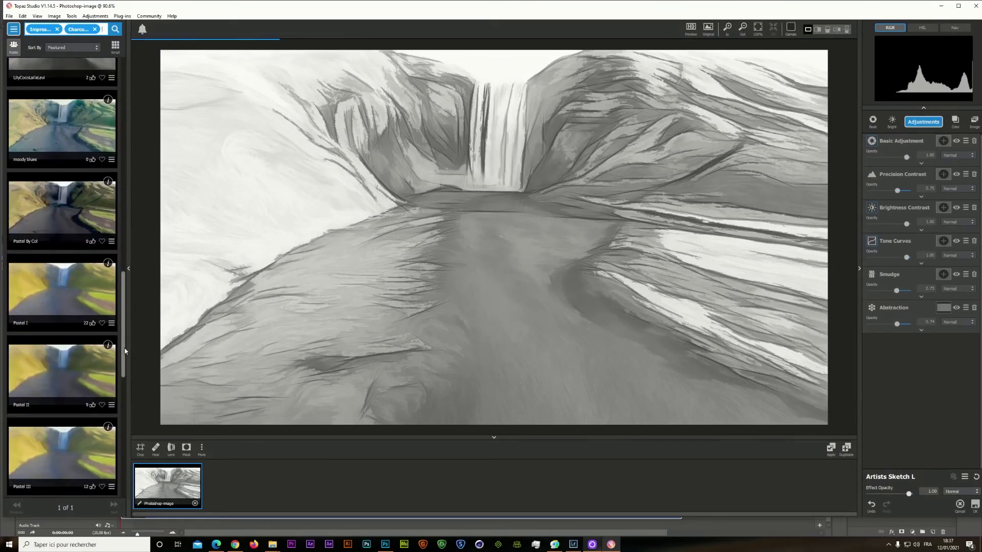
scroll(118, 409, "down", 8)
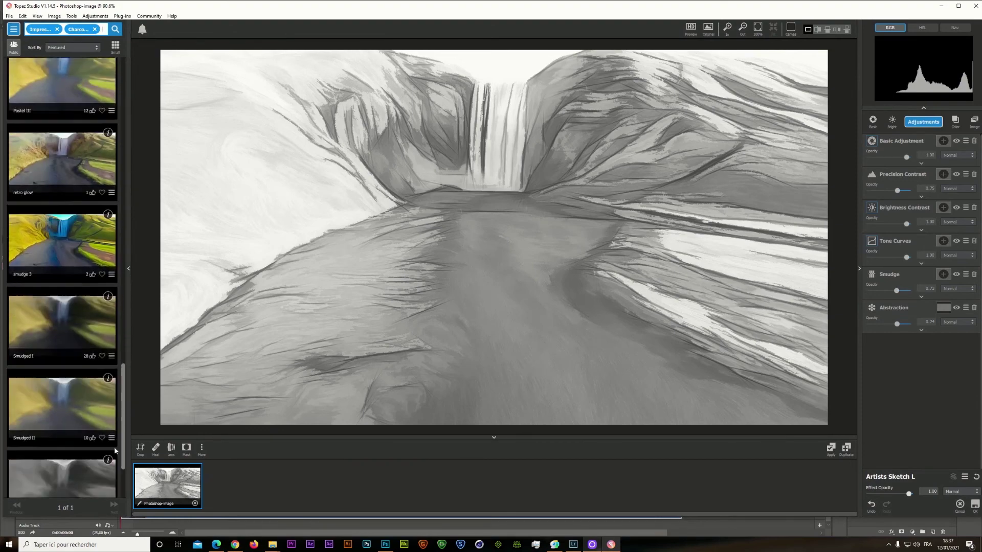
left_click_drag(125, 462, 151, 103)
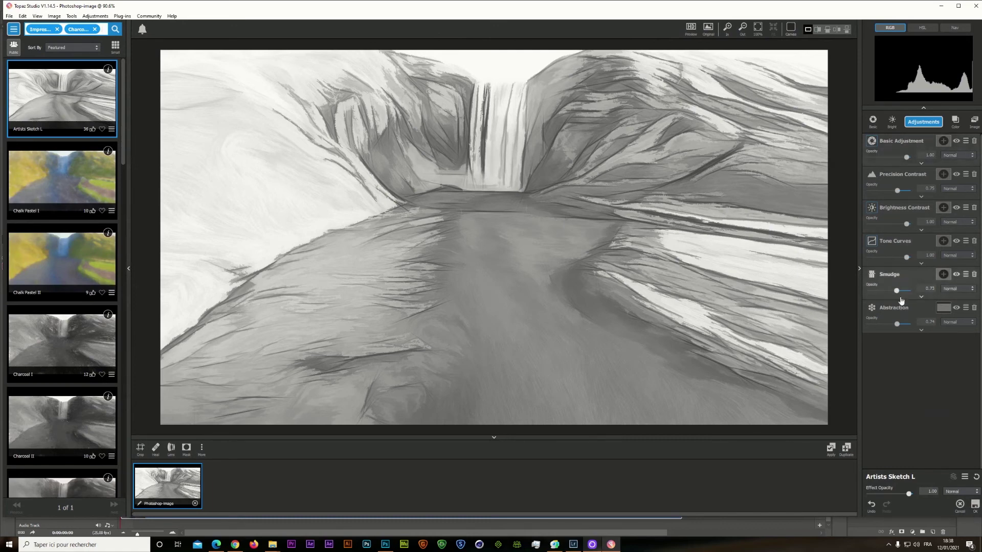
left_click(974, 508)
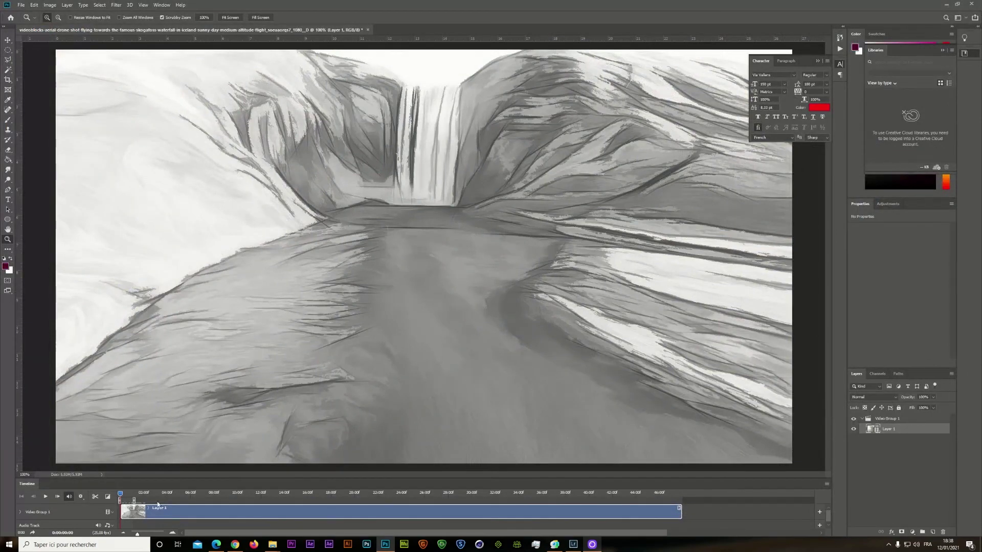
Step: Advance the waterfall timeline by one frame, and convert video Layer 1 to a smart object
left_click(57, 496)
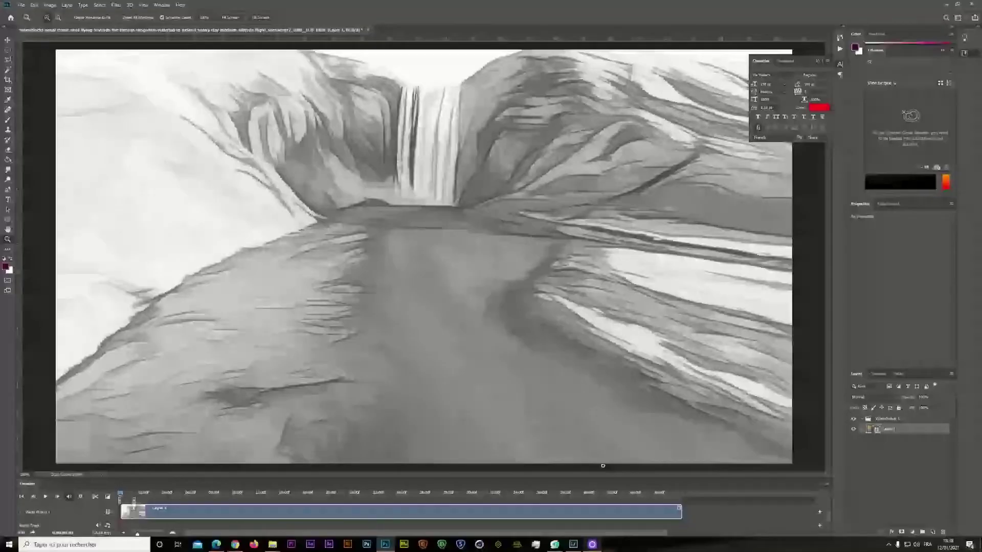
right_click(892, 432)
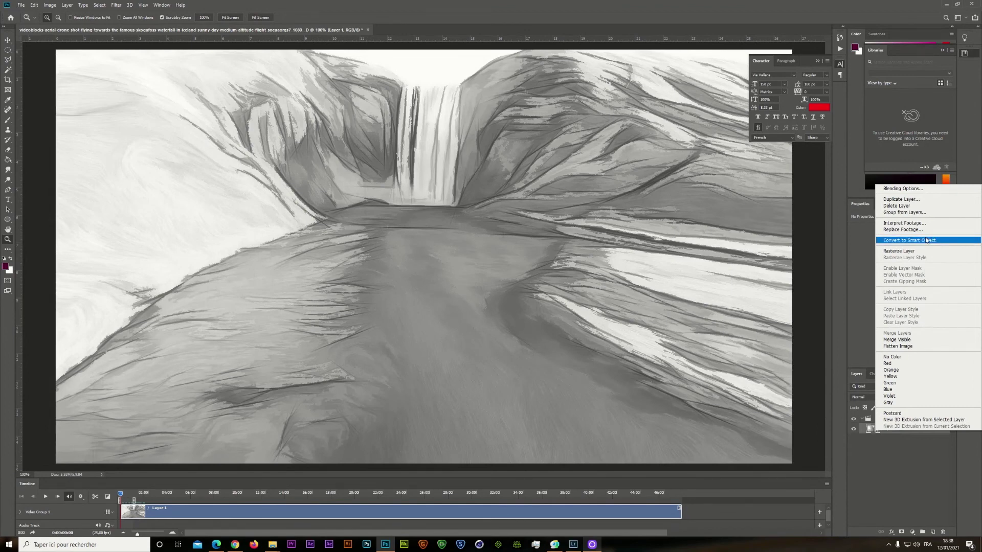
left_click(930, 243)
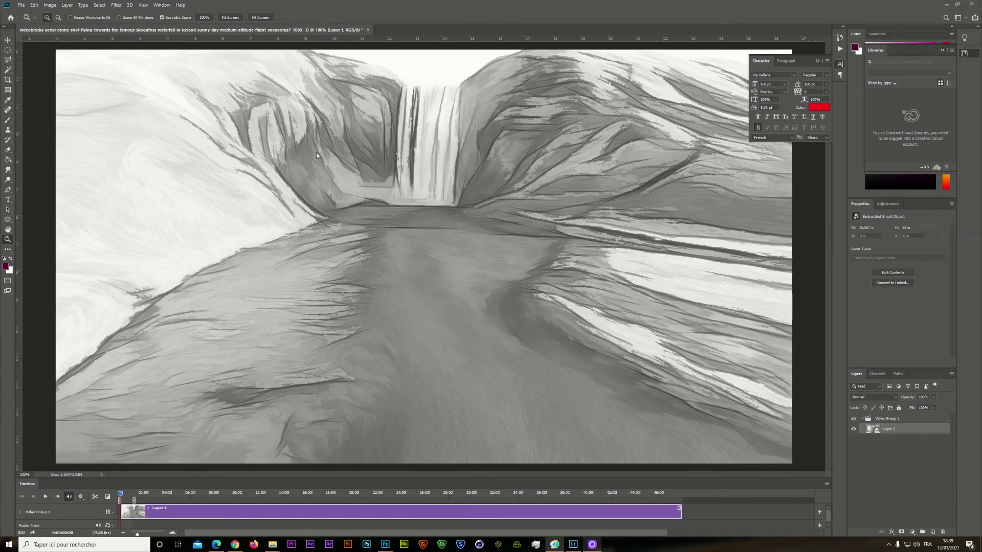
Step: Launch the Topaz Studio filter from Photoshop on the waterfall video layer
left_click(116, 5)
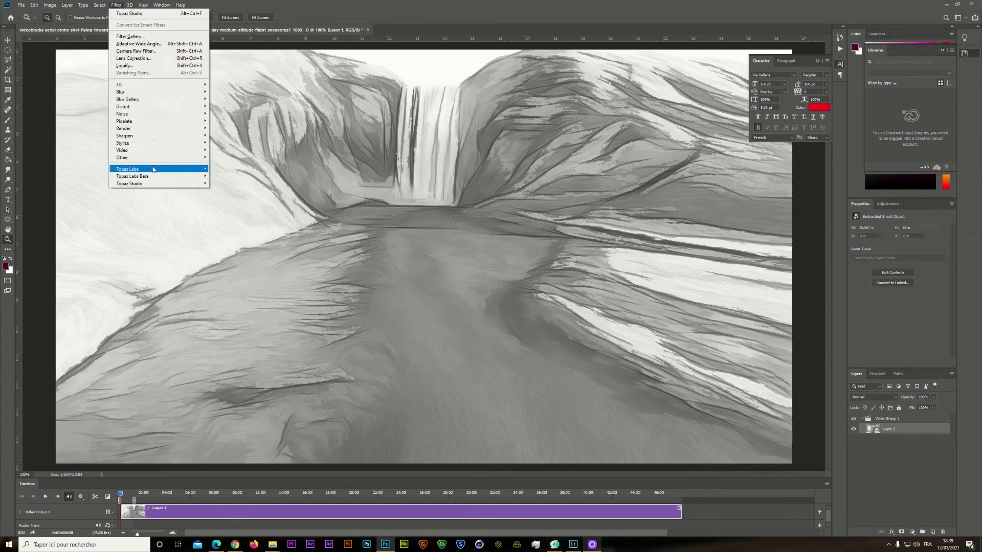
mouse_move(153, 169)
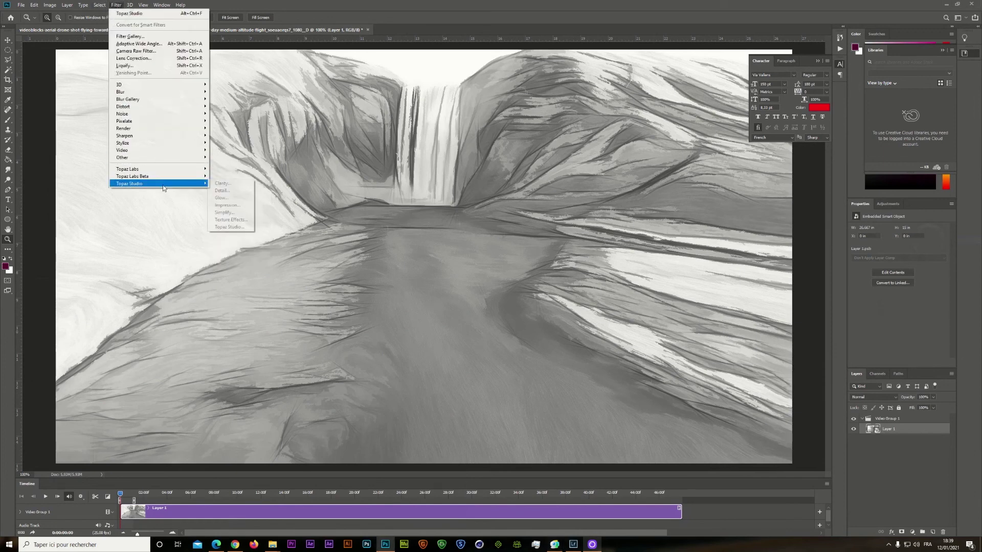
left_click(238, 220)
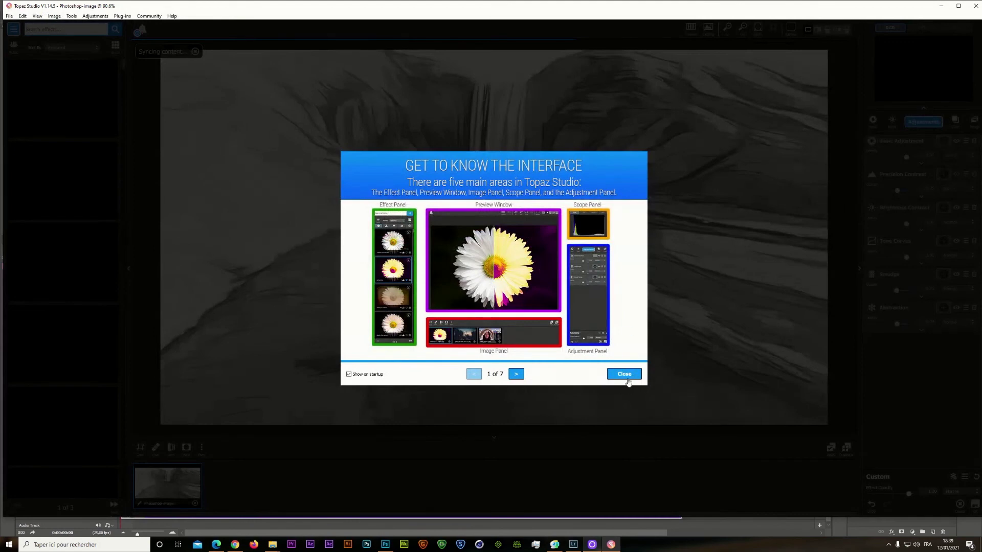
Step: Dismiss the interface introduction, apply the A Basic Correction effect to the waterfall frame, and save the result back to Photoshop
left_click(628, 376)
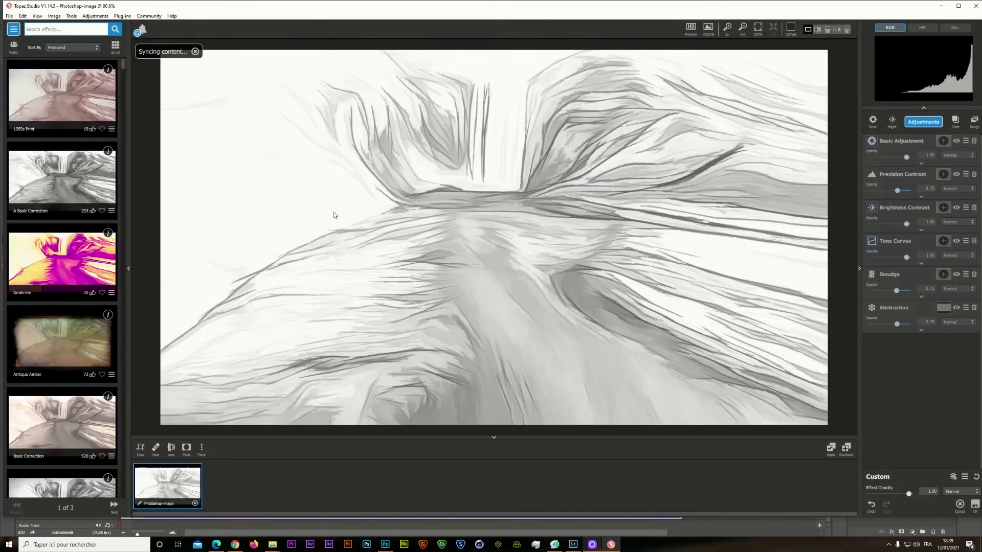
left_click(81, 195)
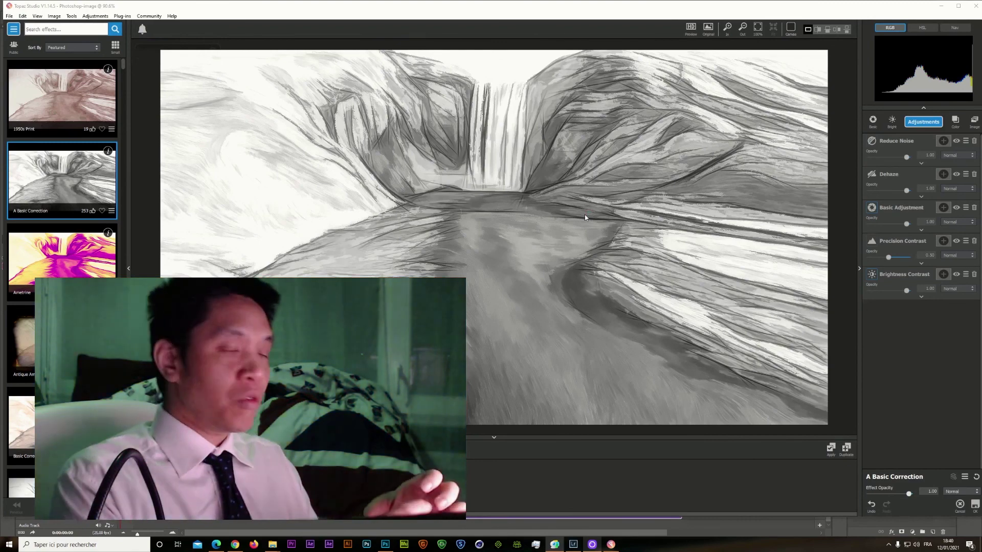
left_click(584, 214)
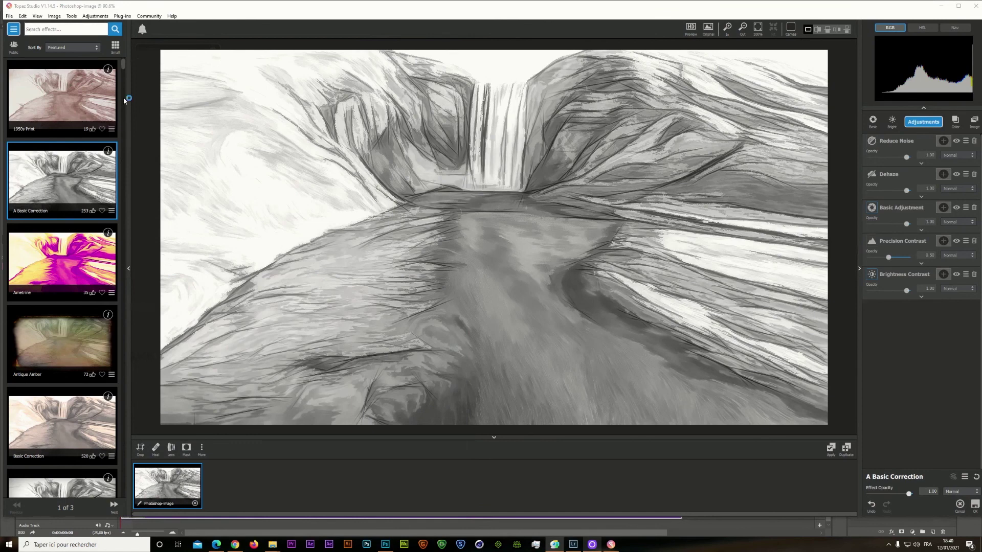
left_click(975, 506)
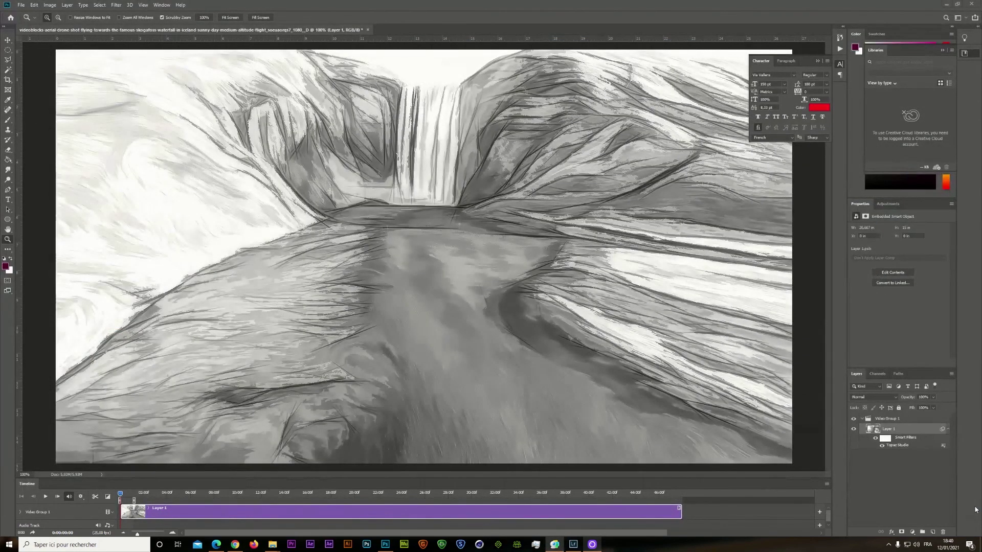
Step: Move the timeline playhead slightly past the start of the waterfall clip, and dismiss the interface introduction in Topaz Studio
left_click(126, 496)
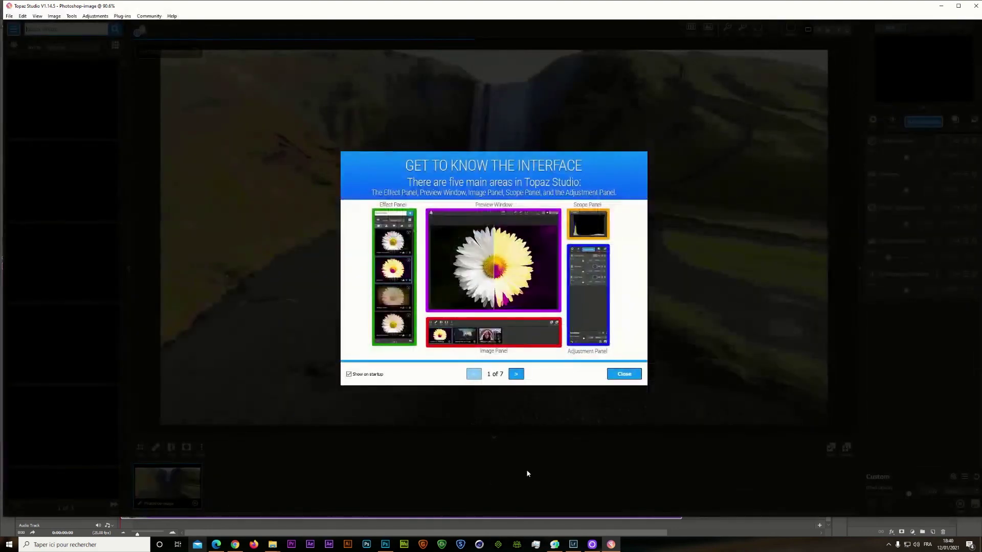
left_click(625, 377)
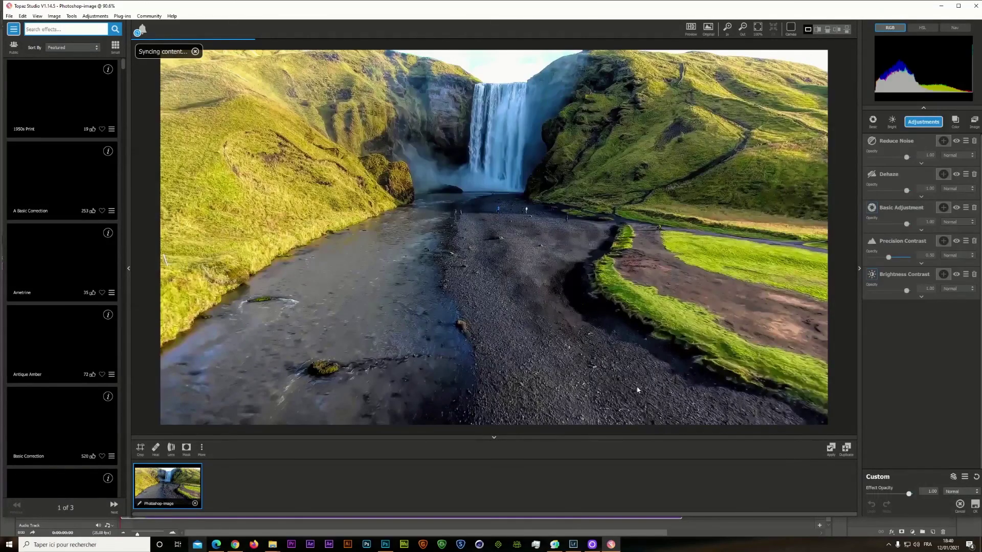